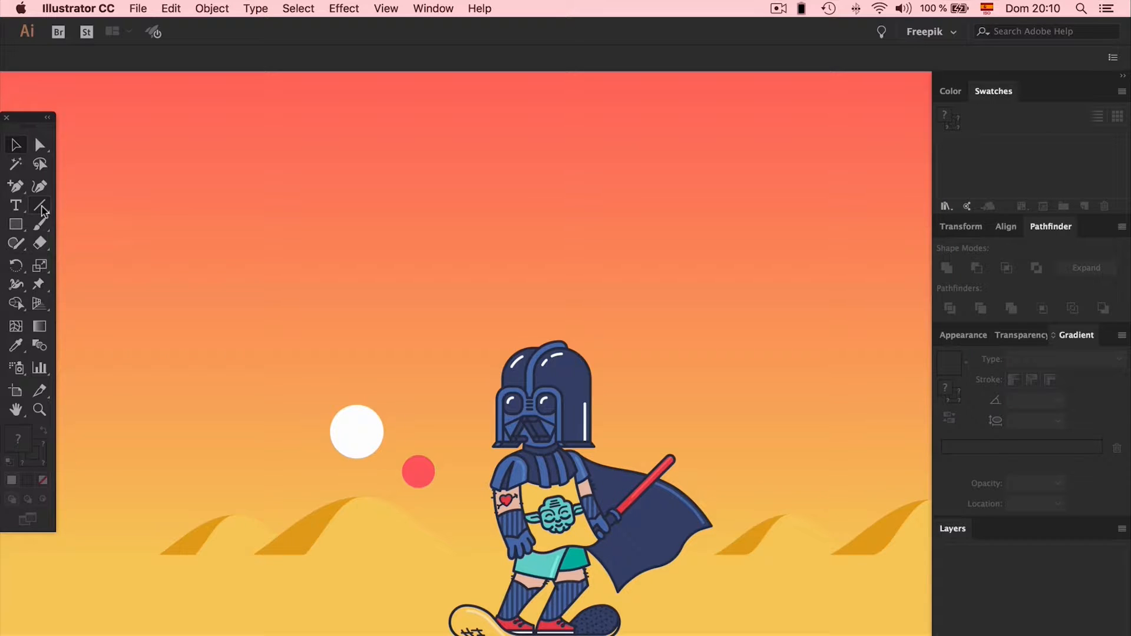
Create a new document named "christmas" from the A4 preset, 210 x 297 mm portrait in millimetres
left_click(143, 9)
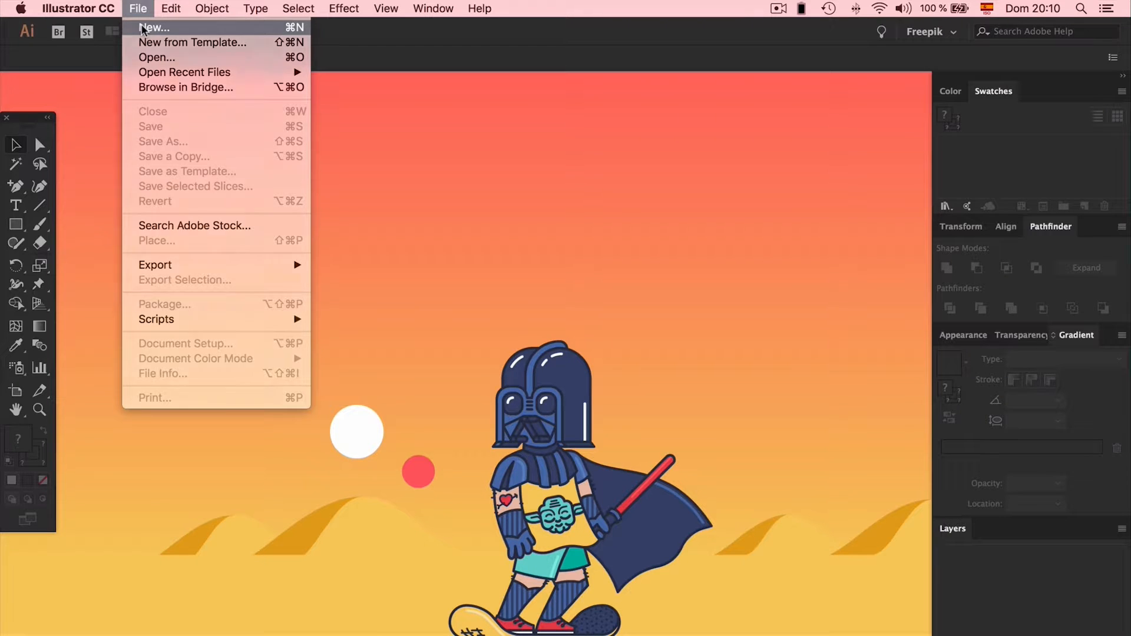
left_click(147, 28)
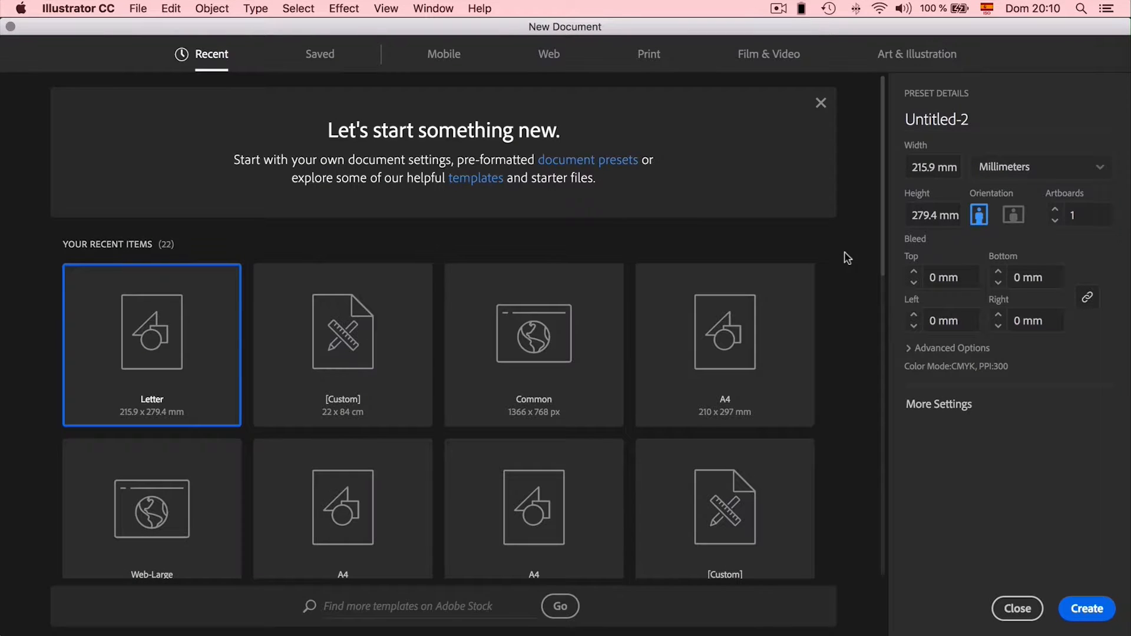
left_click(728, 321)
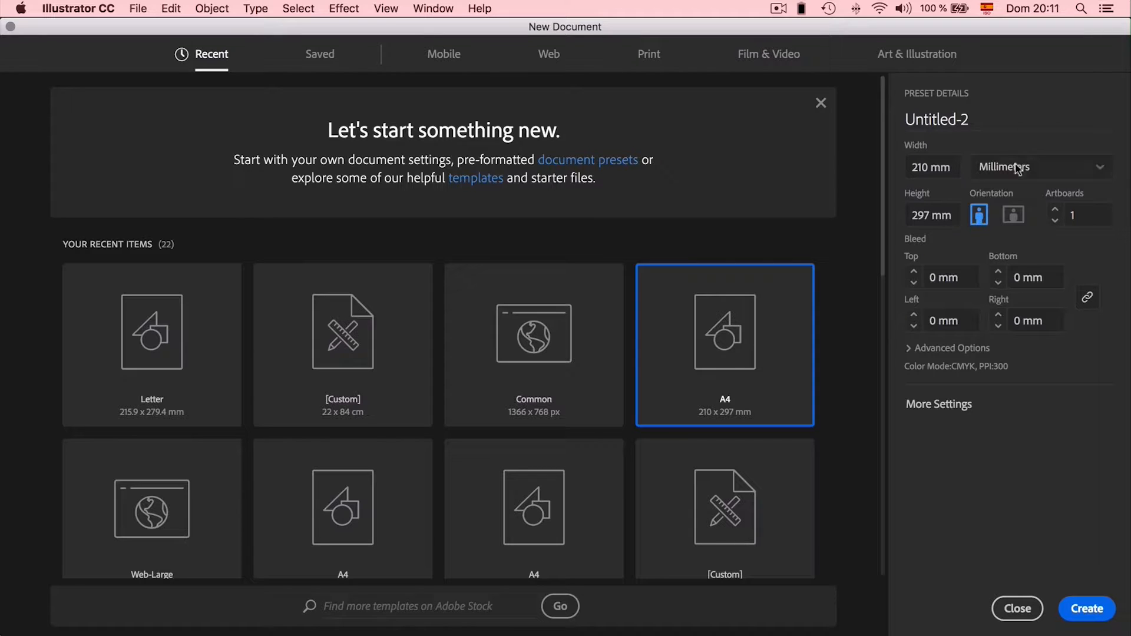
left_click(987, 116)
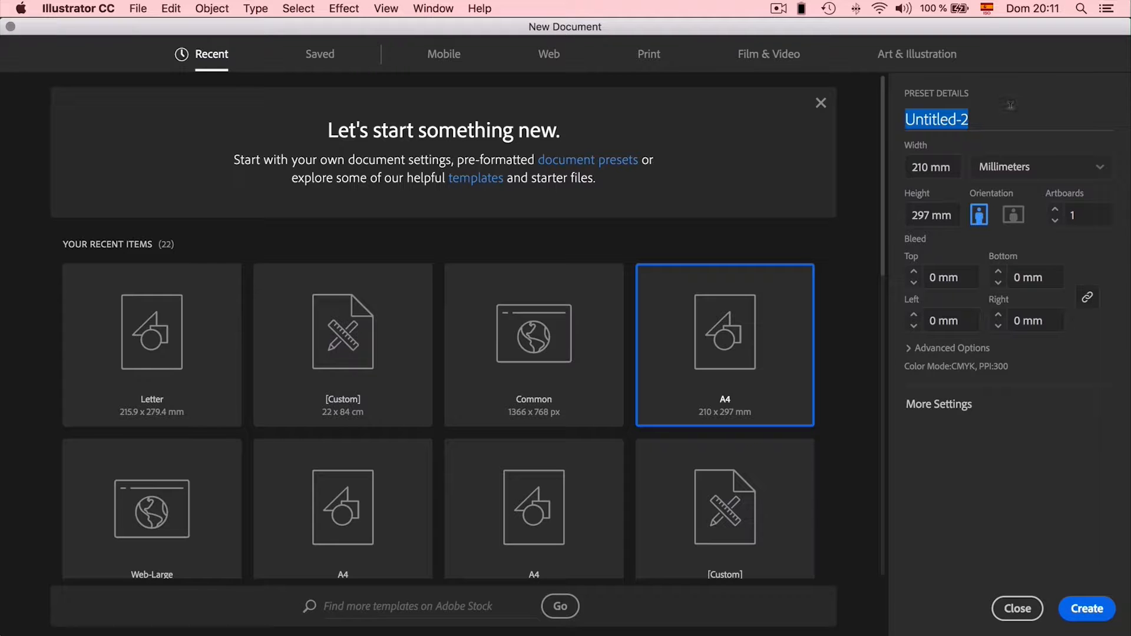
type("ch")
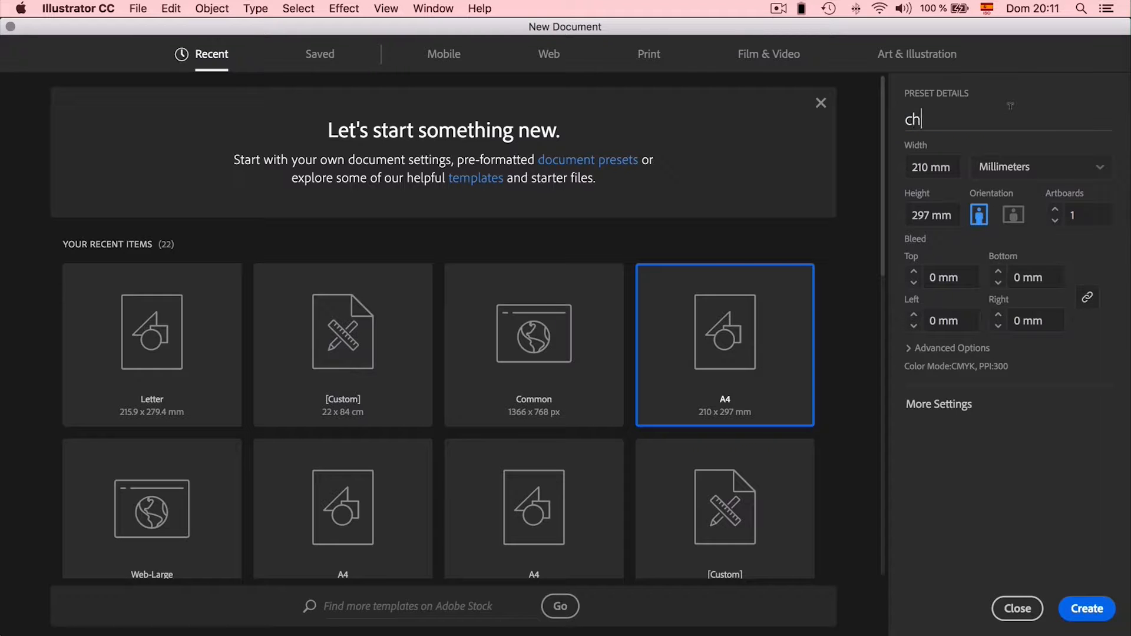
type("ristmas")
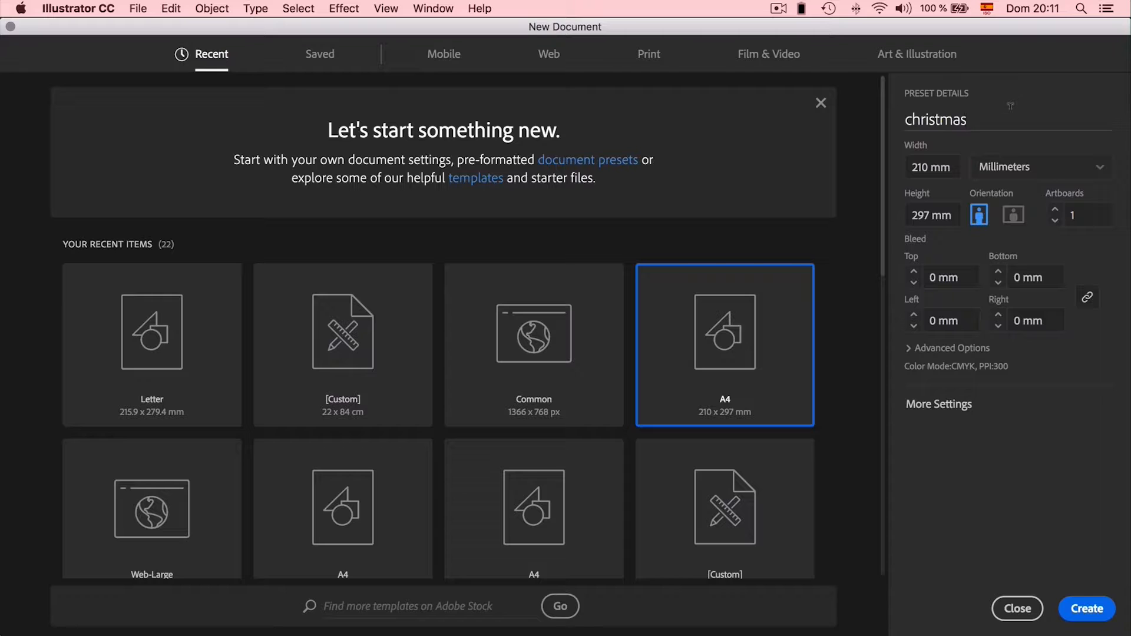
left_click(1103, 612)
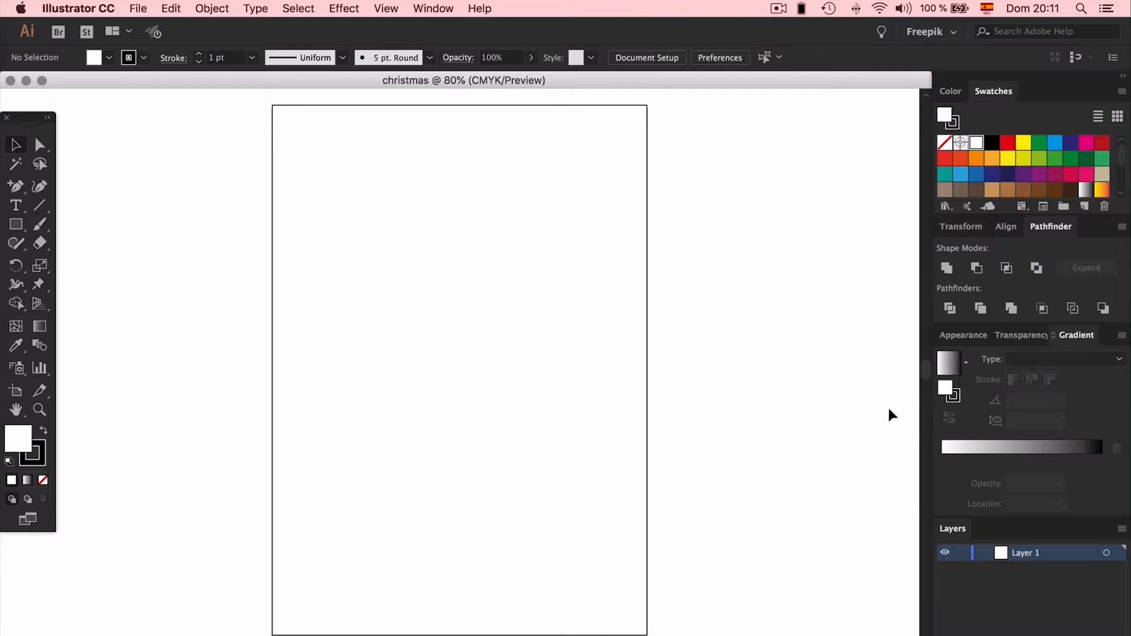
Place sketch.JPG from the desktop onto the artboard, enlarge it proportionally and embed the image
key("super+minus")
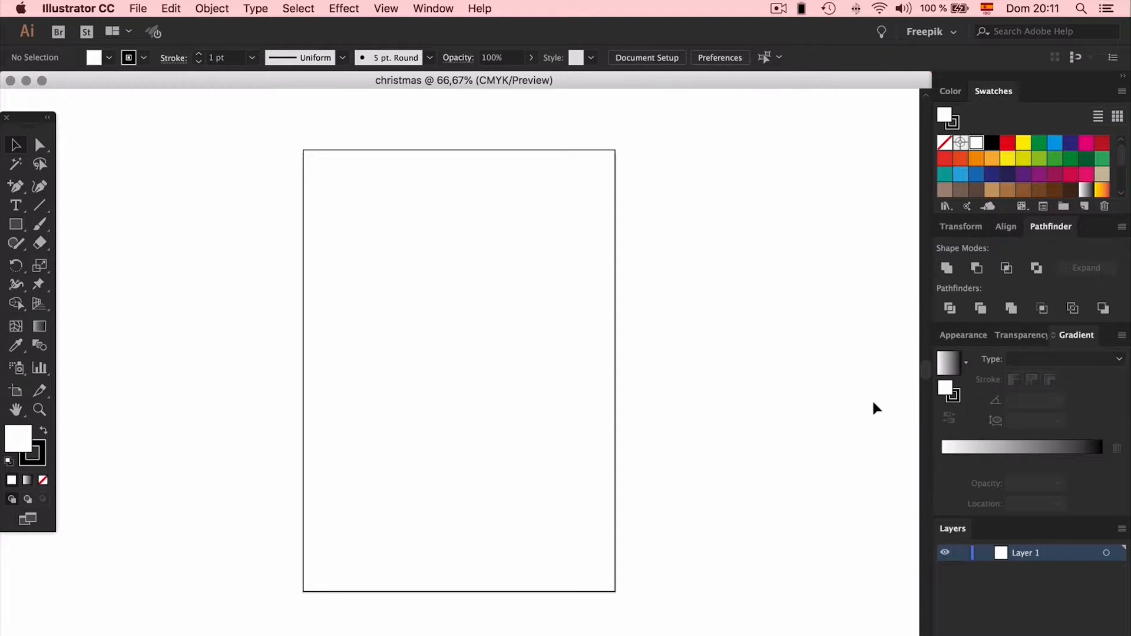
left_click(1037, 633)
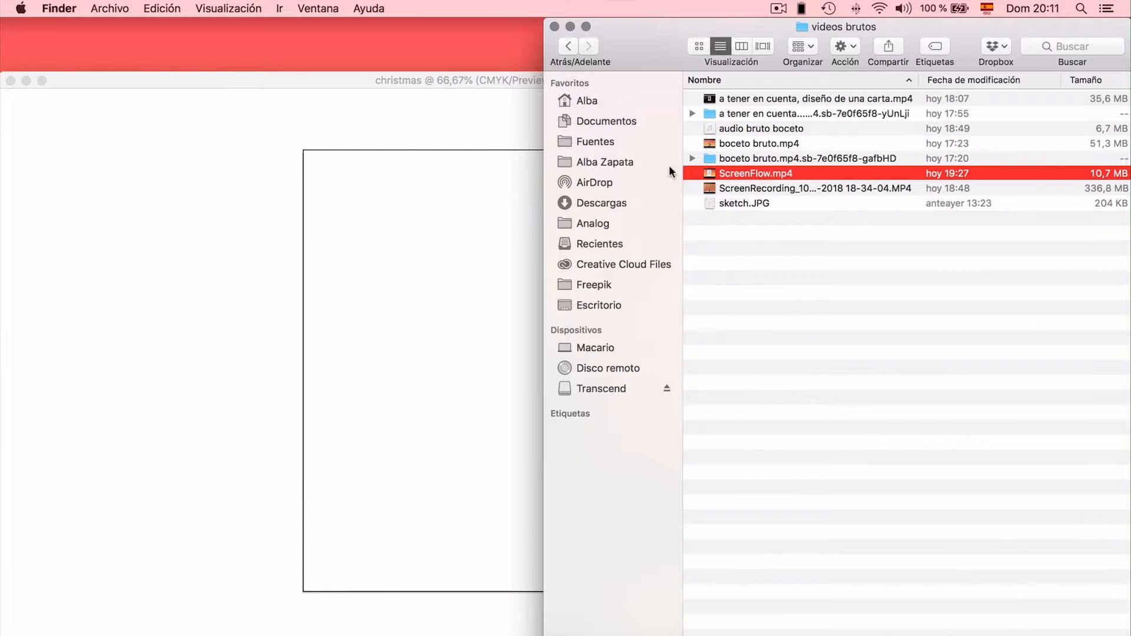
left_click(597, 305)
mouse_move(743, 396)
left_mouse_down()
mouse_move(638, 386)
mouse_move(484, 330)
left_mouse_up()
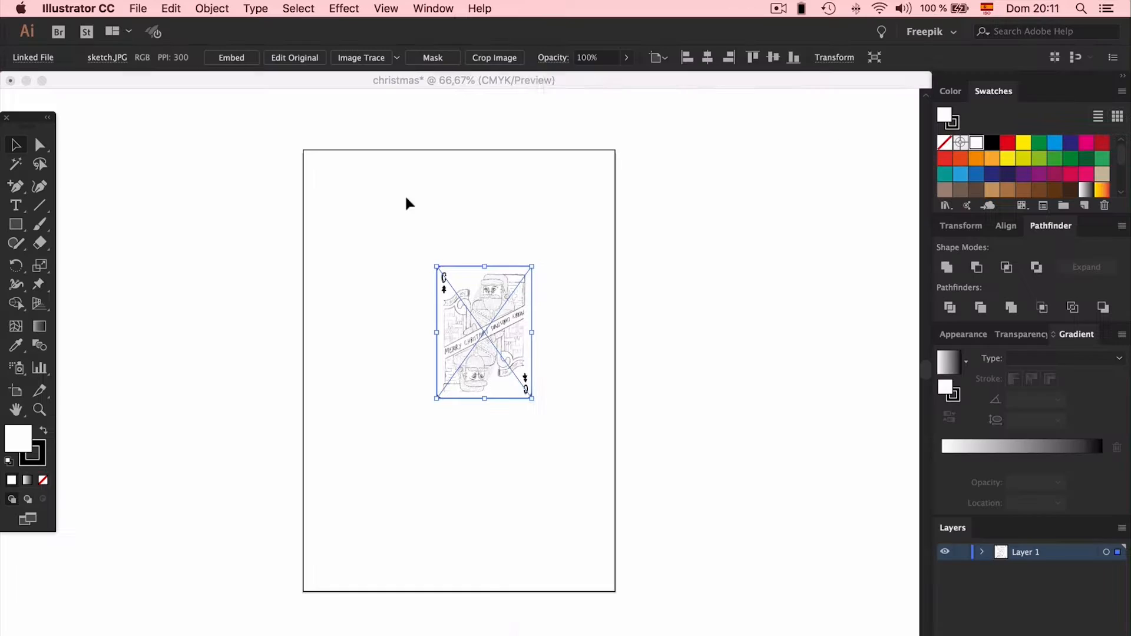
left_click_drag(534, 332, 614, 332)
left_click(231, 57)
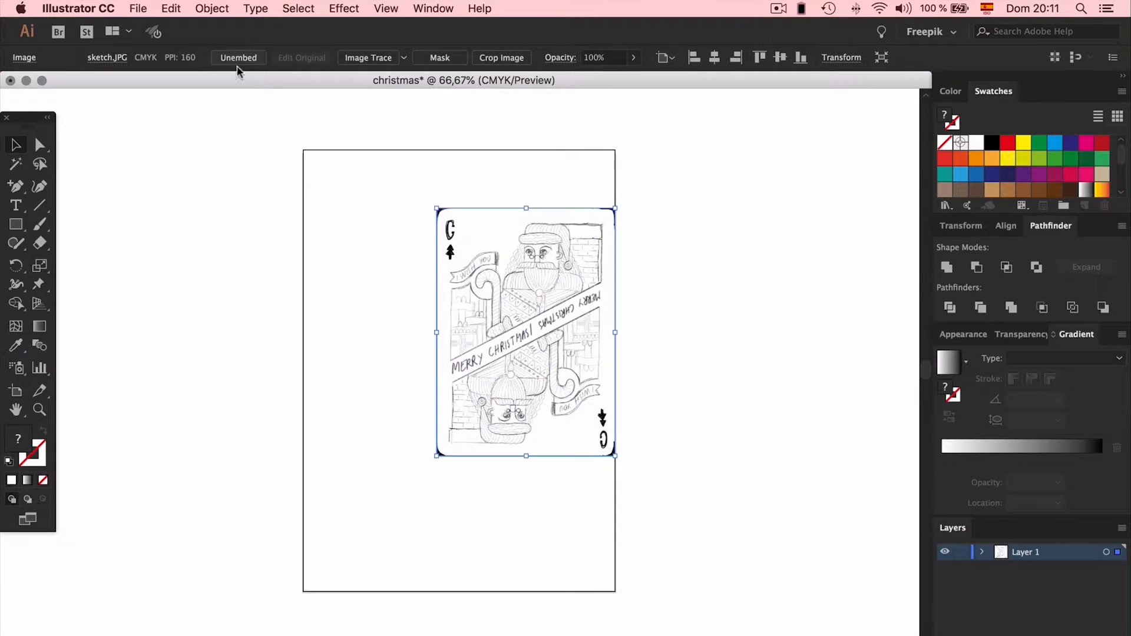
Scale the sketch image to the full artboard width and centre it vertically on the artboard
left_click_drag(437, 333, 304, 334)
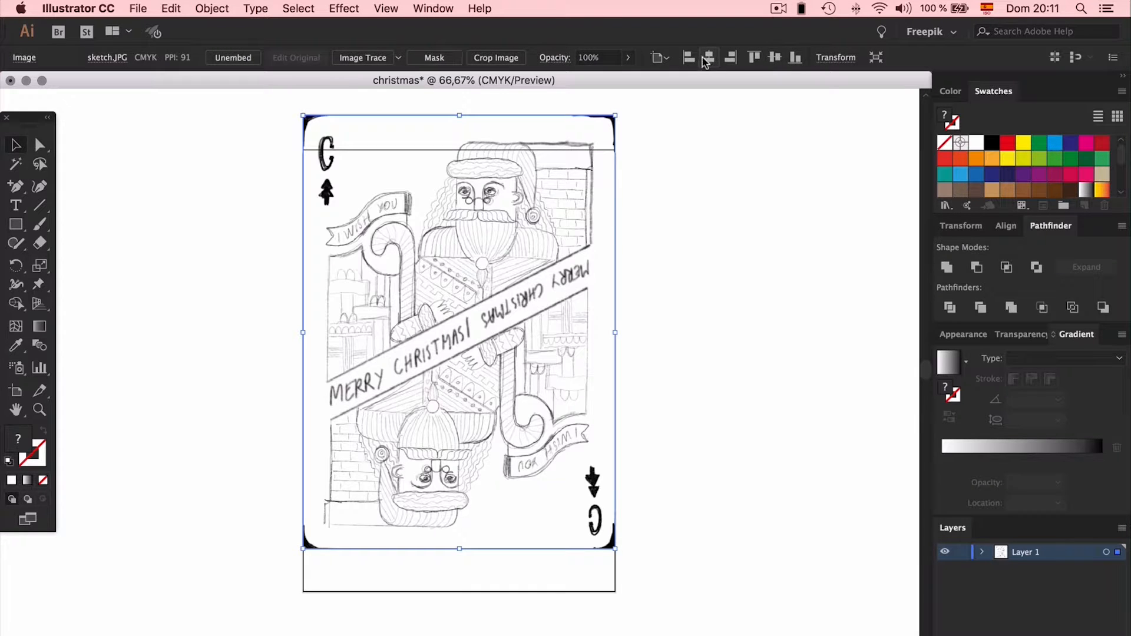
left_click(774, 57)
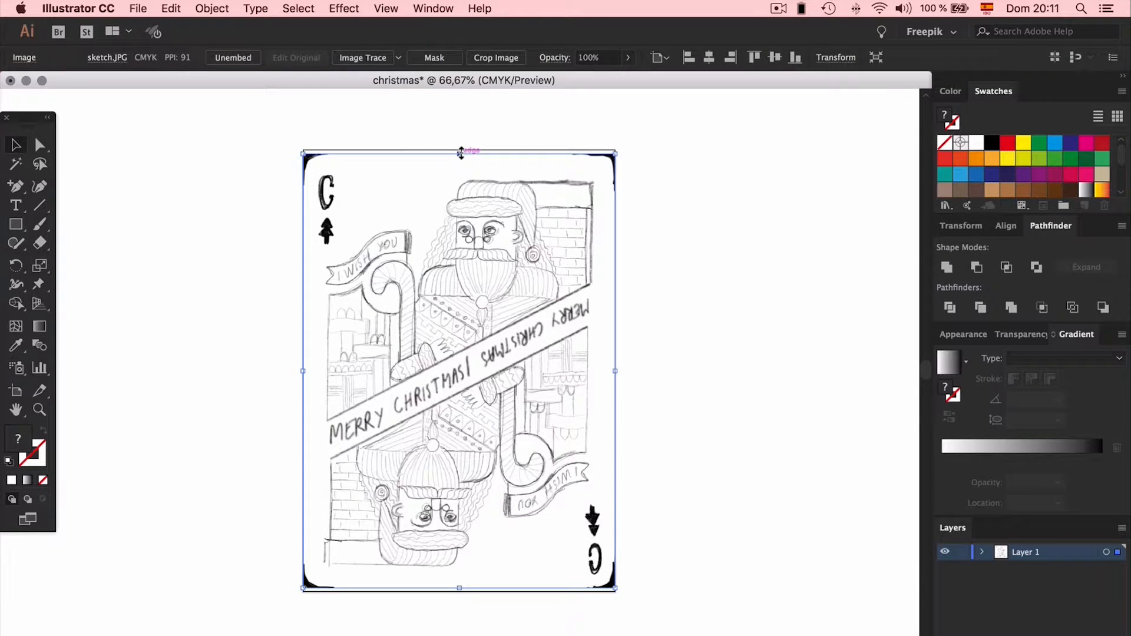
left_click_drag(461, 153, 461, 162)
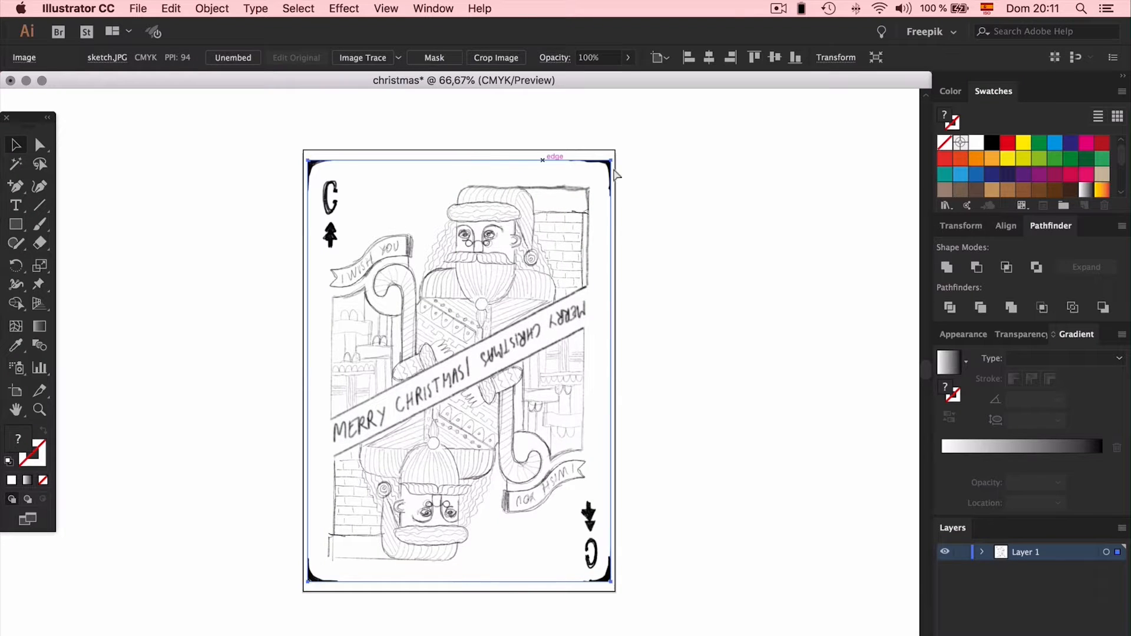
key("super+z")
Rename the layer holding the image as "sketch" and lock it
double_click(1030, 552)
type("sketch")
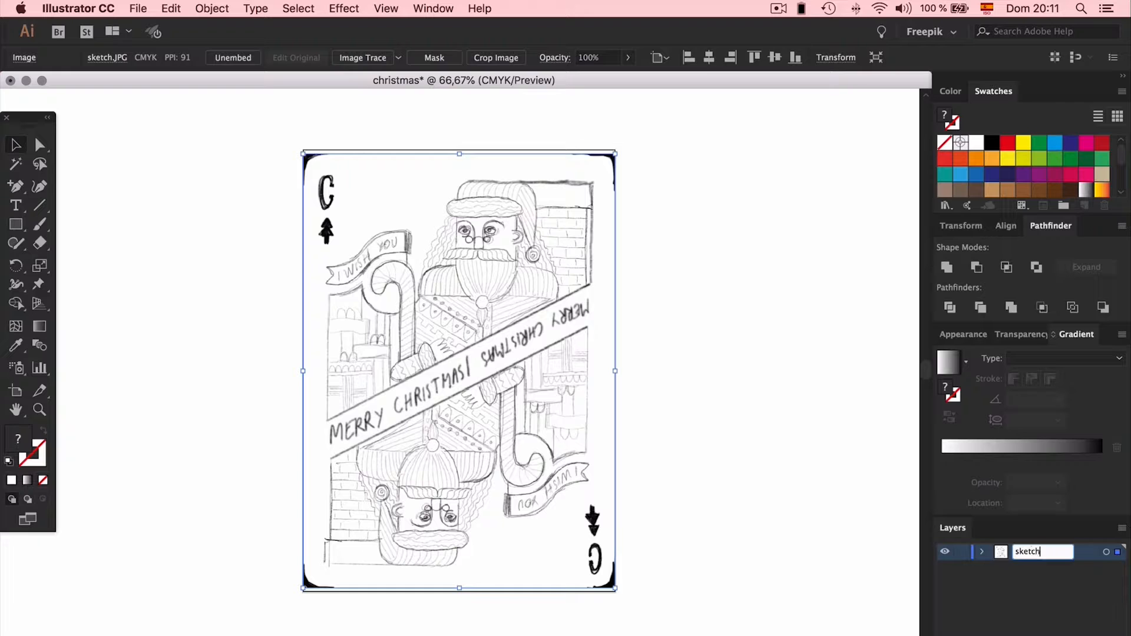
key("Return")
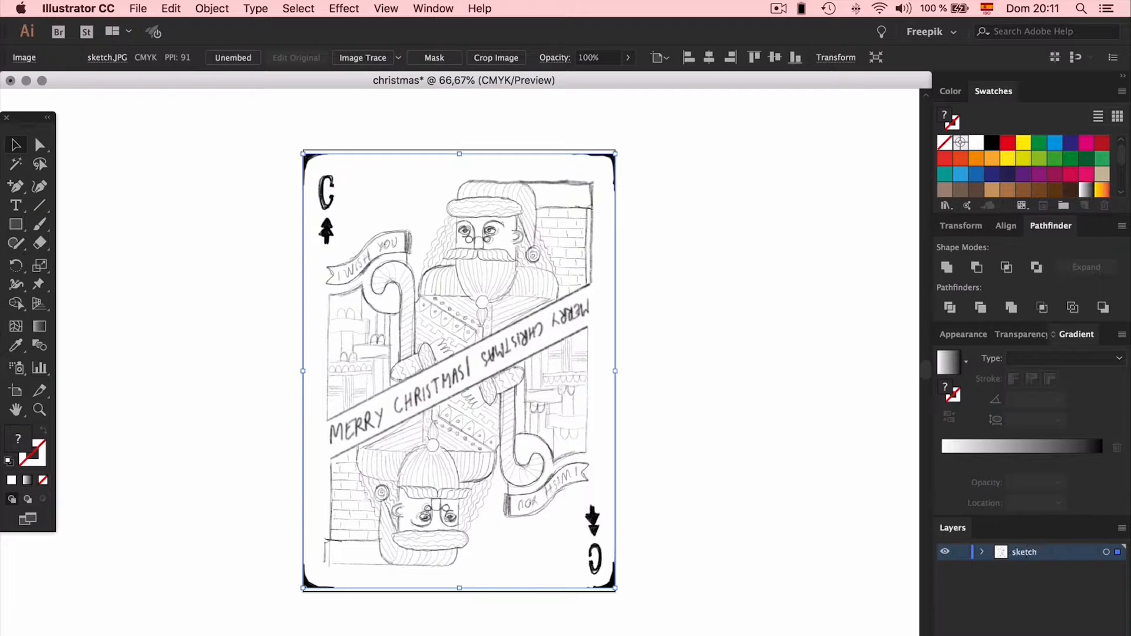
left_click(961, 552)
Add a new layer above the sketch layer and name it "stroke"
left_click(1084, 634)
double_click(1031, 551)
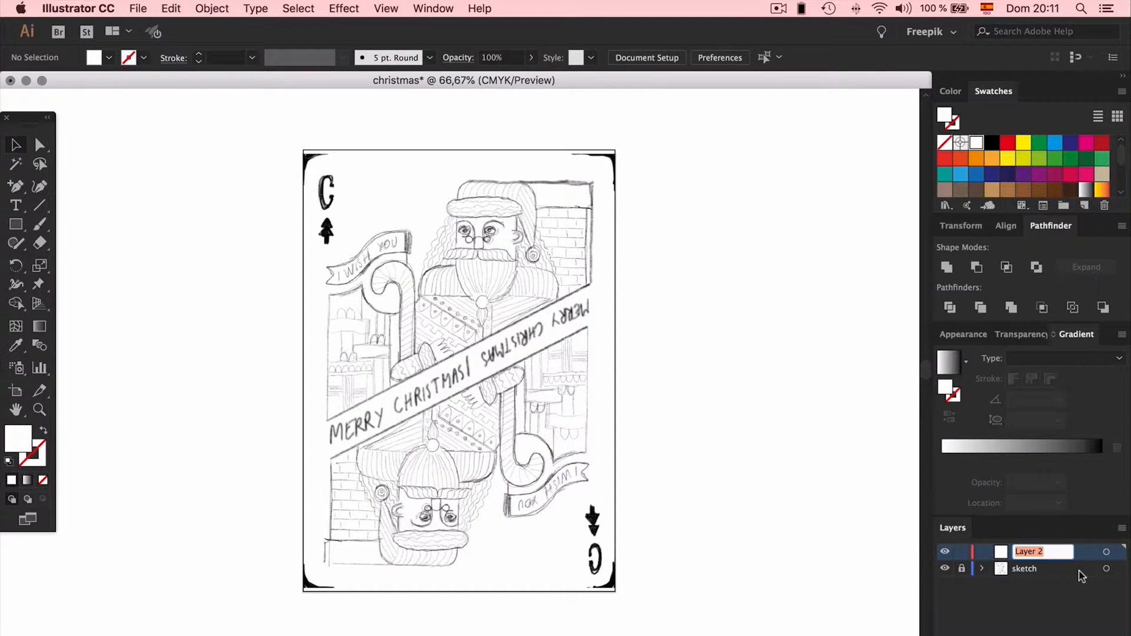
type("s")
key("Return")
With the stroke layer locked and the sketch layer unlocked, set the sketch image's opacity to 17%
left_click(961, 552)
left_click(961, 568)
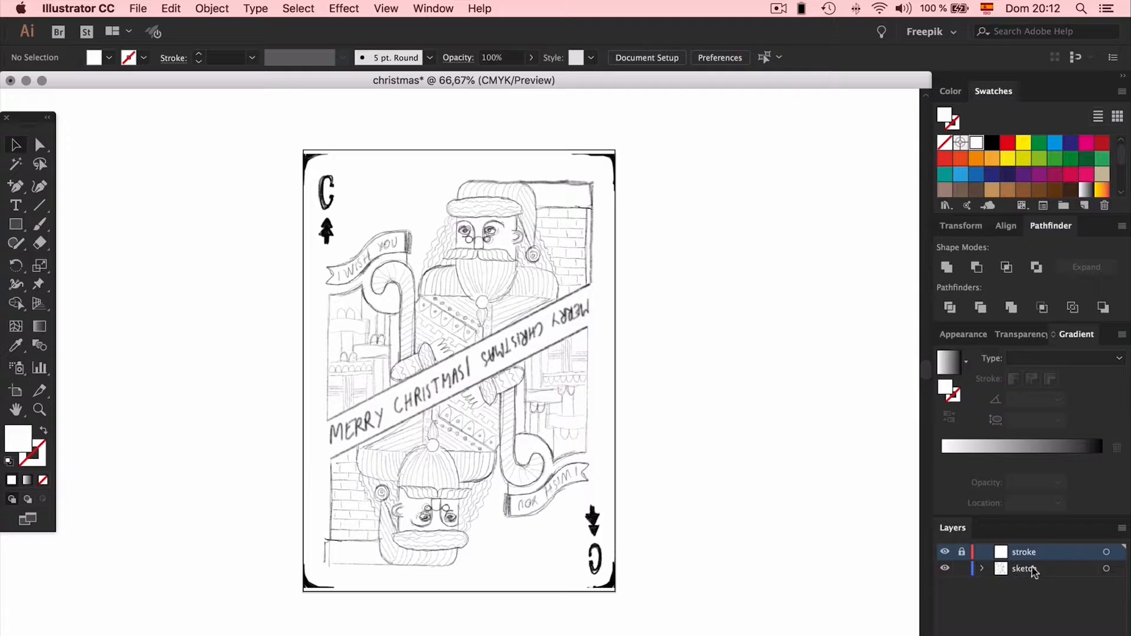
left_click(1031, 568)
left_click(464, 313)
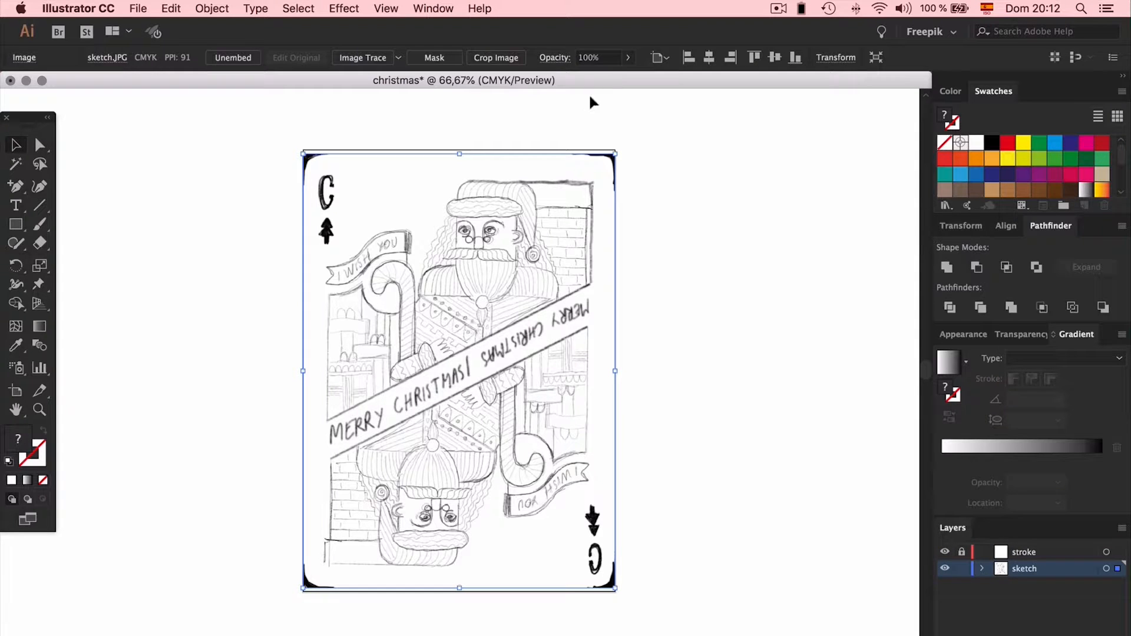
left_click_drag(628, 57, 577, 78)
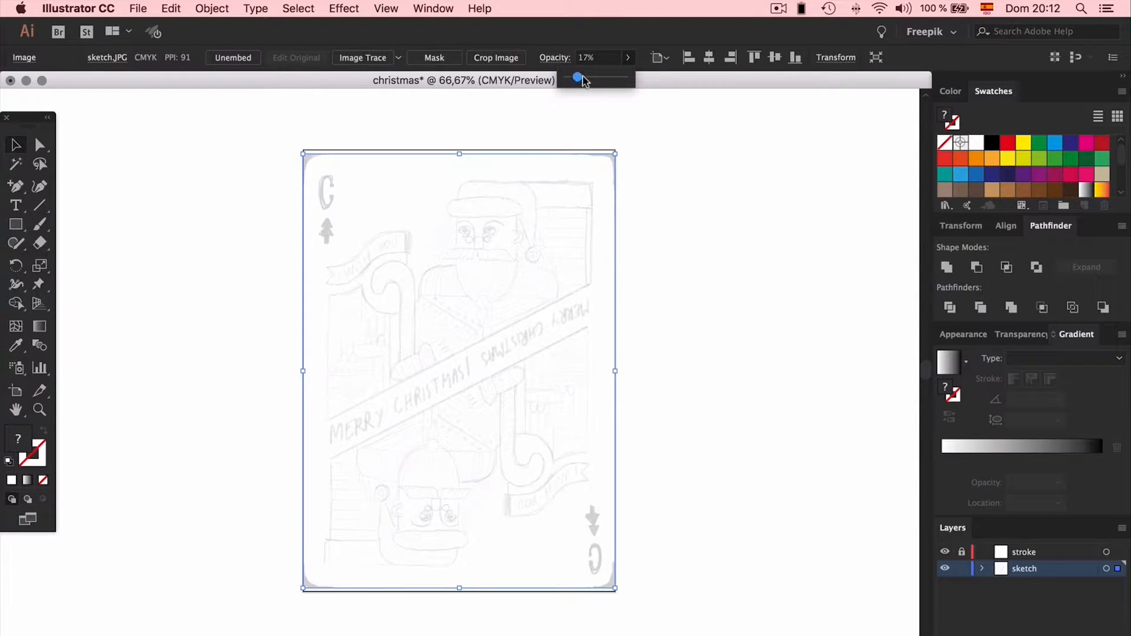
Lock the sketch layer again and make the unlocked stroke layer active for drawing
left_click(962, 568)
left_click(961, 552)
left_click(1023, 552)
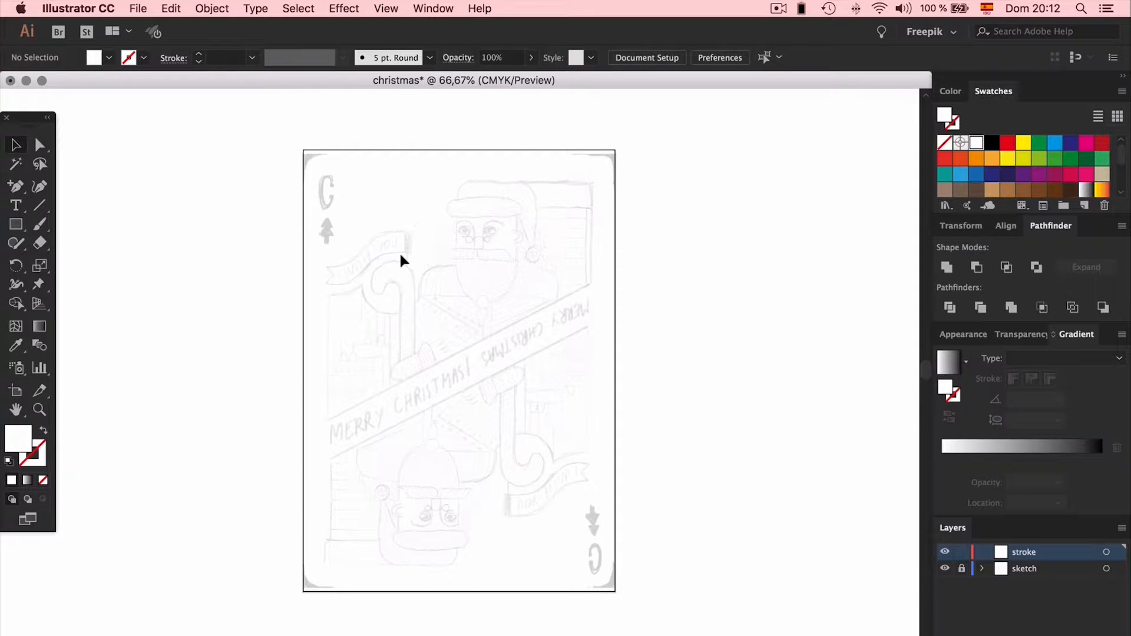
Reset the drawing colours to the default black 1 pt stroke and set the fill to none
key("super+equal")
key("super+equal")
key("super+equal")
key("super+equal")
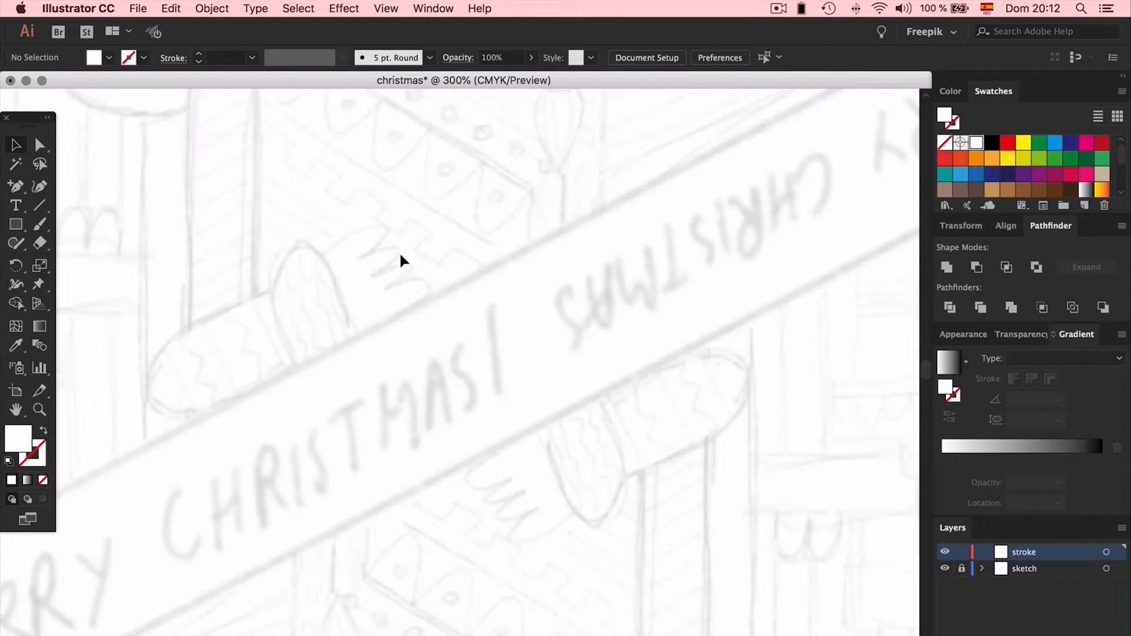
key("b")
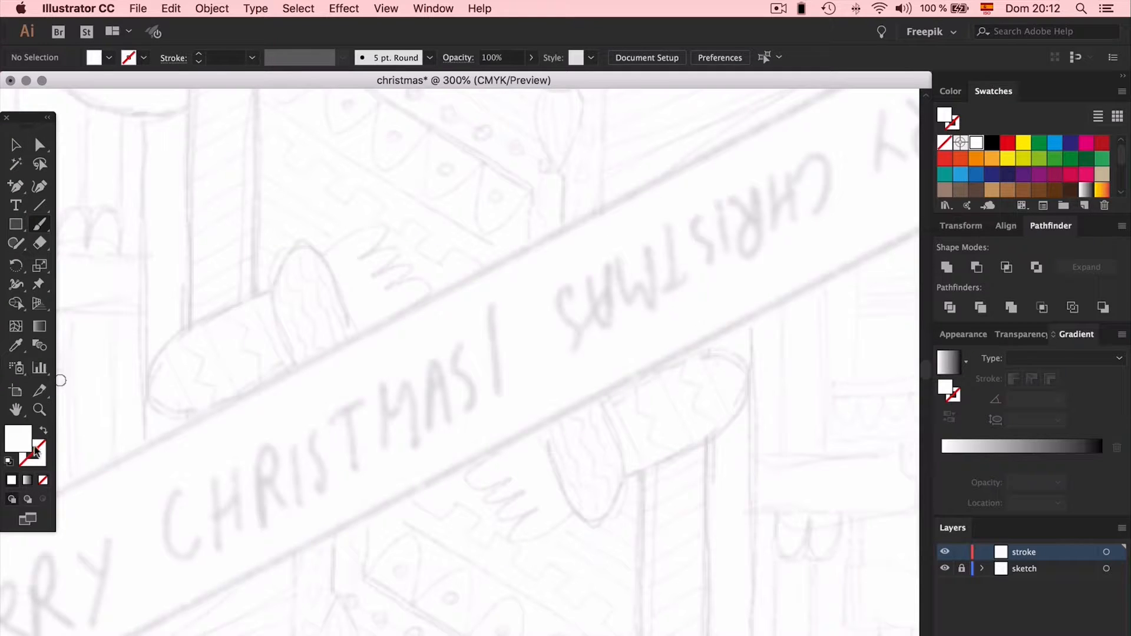
left_click(9, 460)
left_click(43, 480)
key("p")
left_click(260, 391)
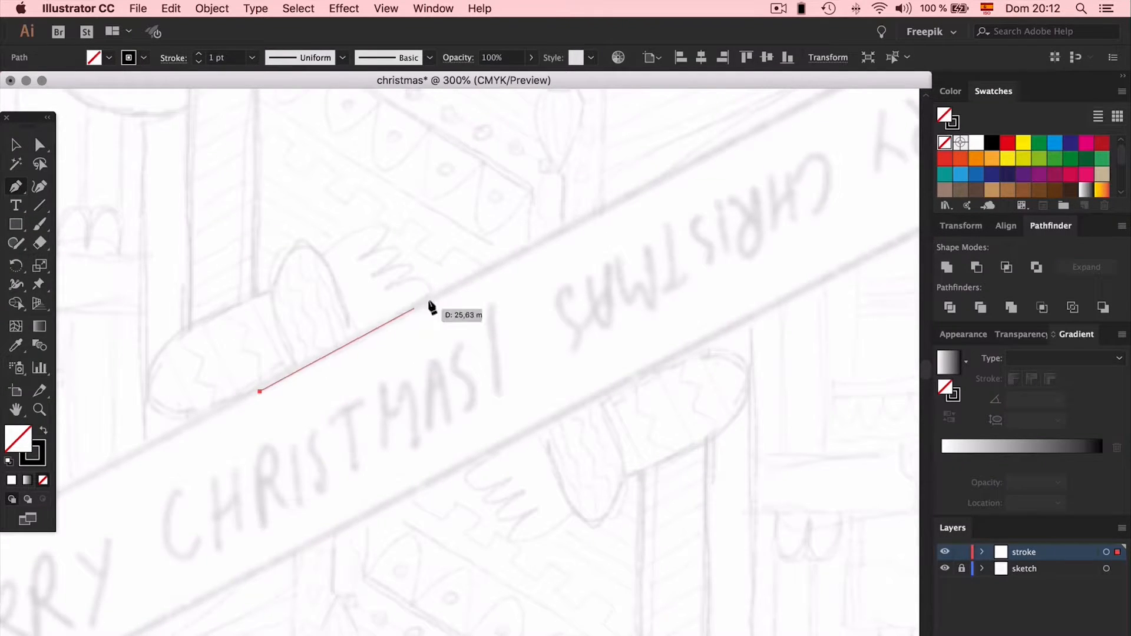
left_click(634, 193)
key("v")
left_click(533, 186)
left_click_drag(633, 193, 662, 187)
key("Delete")
Lock the stroke layer and add a new layer named "guides" between the stroke and sketch layers
key("super+minus")
key("super+minus")
key("super+minus")
key("super+minus")
key("super+minus")
key("super+minus")
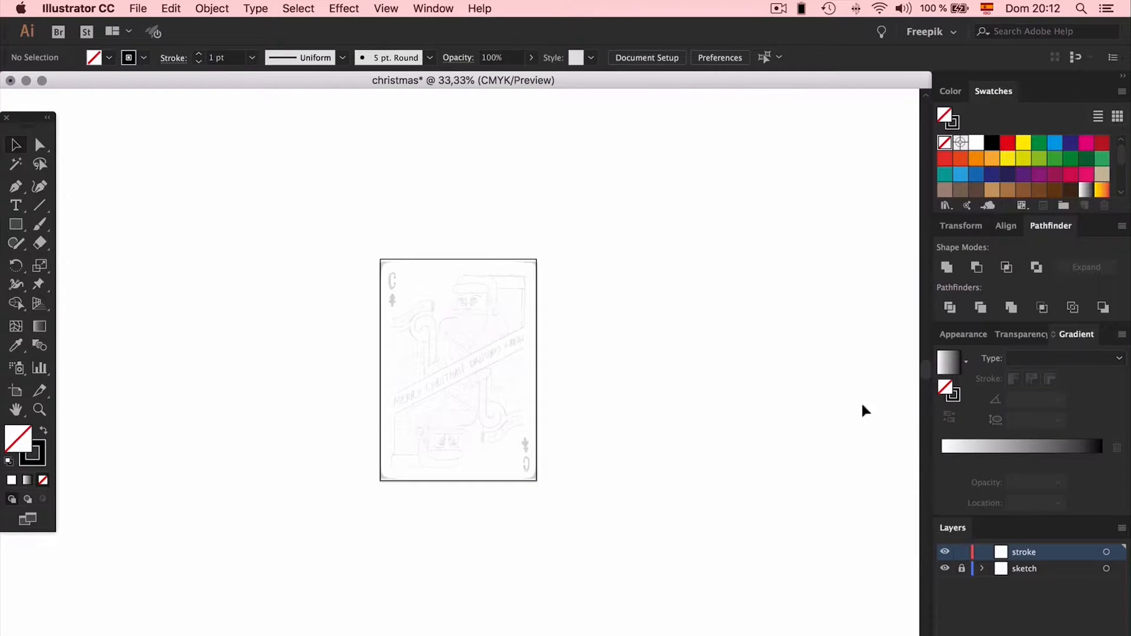
left_click(961, 553)
left_click(1027, 567)
key("super+l")
double_click(1028, 568)
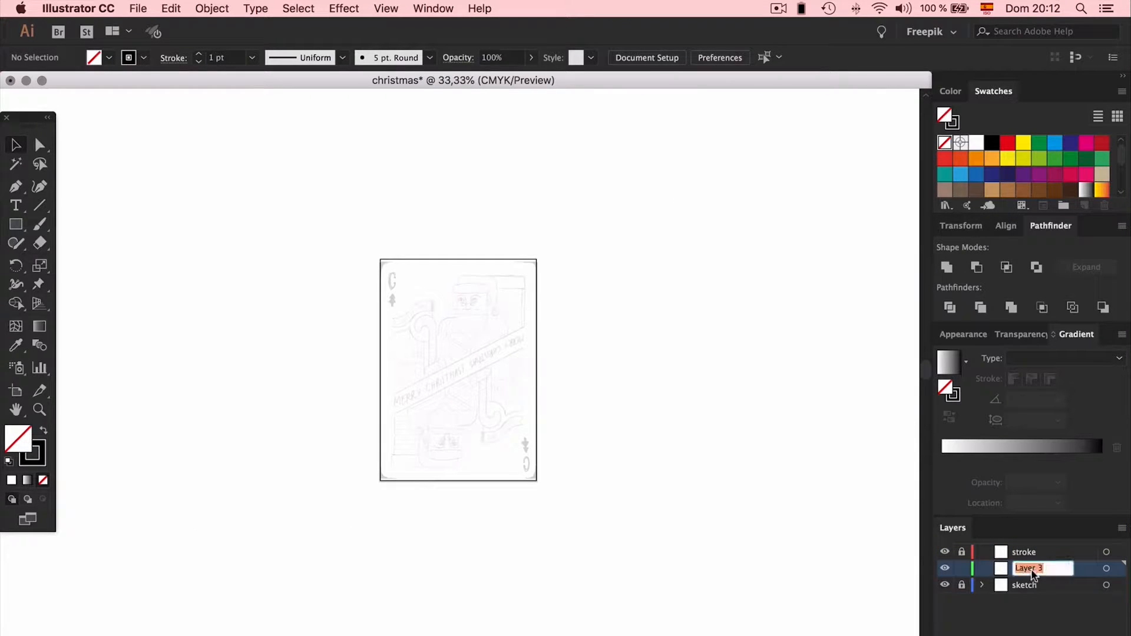
type("guides")
key("Return")
Draw a rectangle covering the whole artboard and give it a black fill with no stroke
key("super+1")
key("super+minus")
key("m")
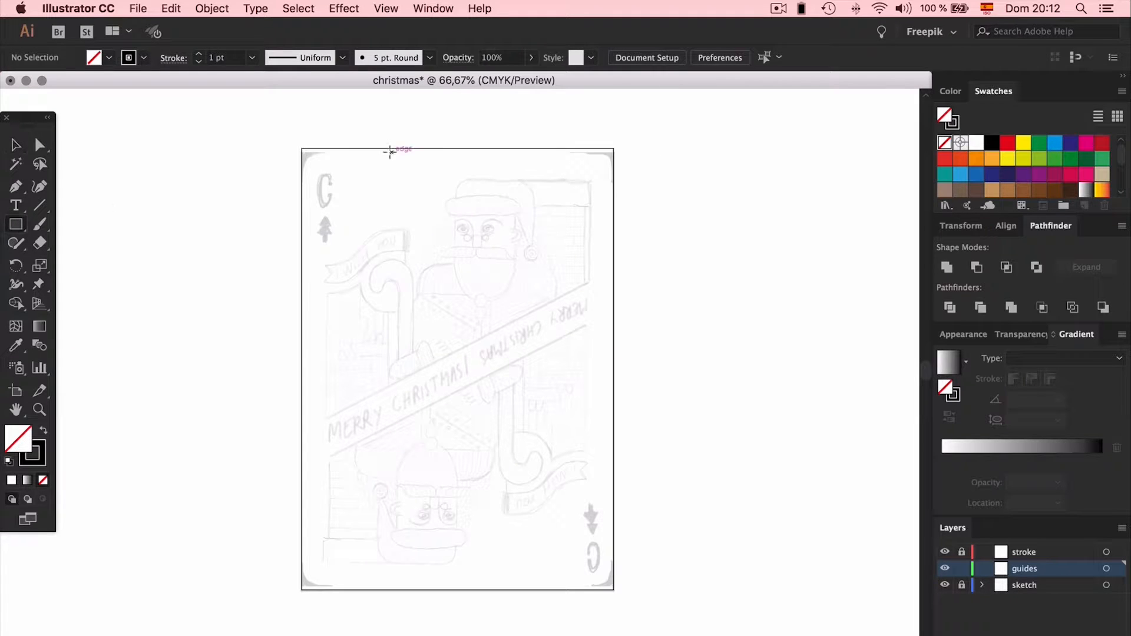
mouse_move(301, 148)
left_mouse_down()
mouse_move(552, 486)
mouse_move(612, 588)
left_mouse_up()
left_click(16, 145)
left_click(43, 431)
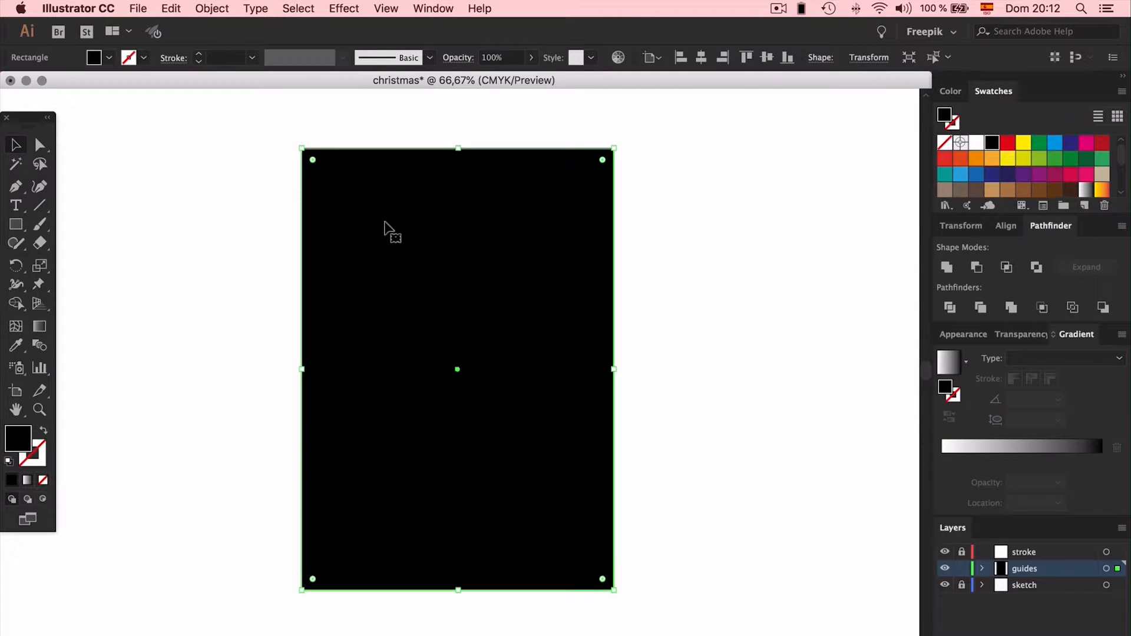
Try scaling the black rectangle proportionally about its centre to leave a margin inside the artboard edges
left_click_drag(302, 149, 323, 170)
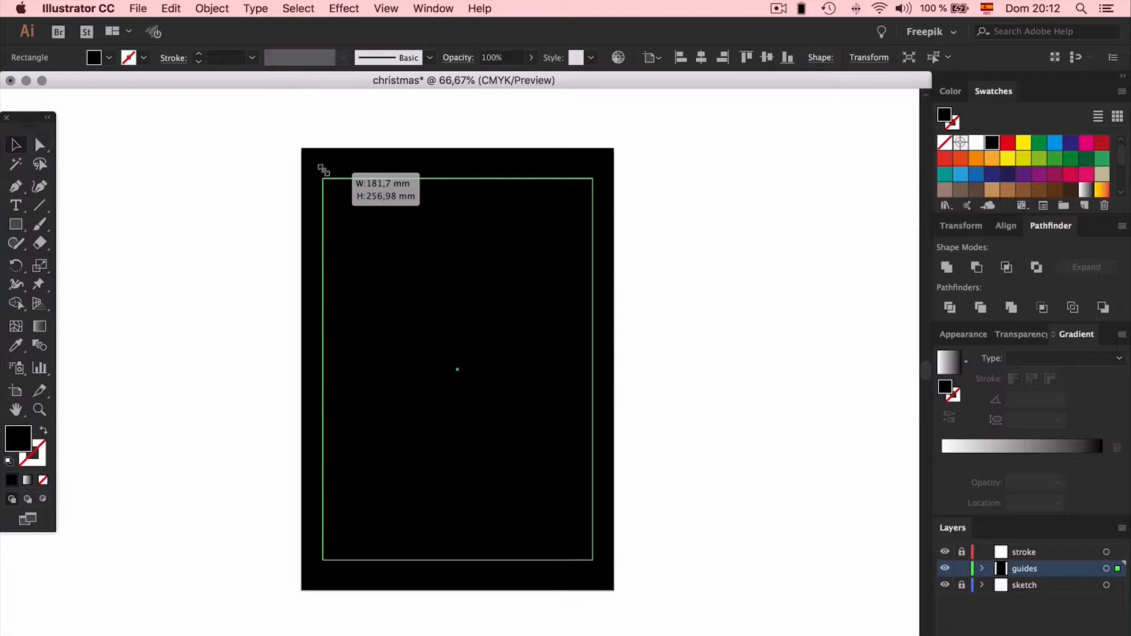
mouse_move(324, 170)
left_mouse_down()
mouse_move(439, 304)
mouse_move(313, 149)
mouse_move(325, 156)
left_mouse_up()
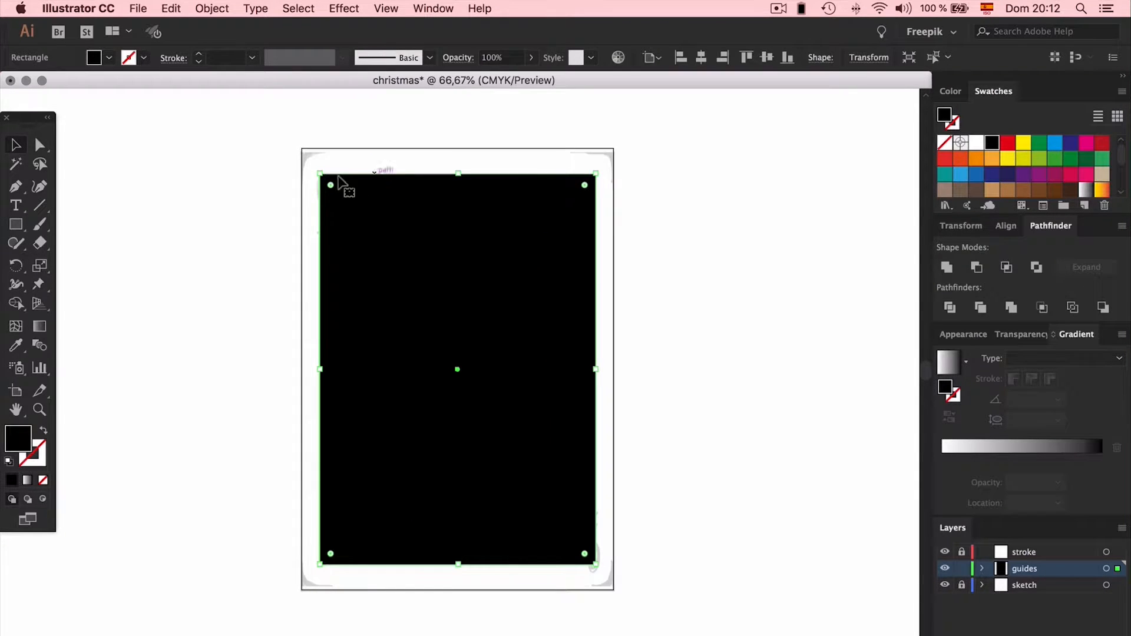
left_click_drag(322, 177, 396, 281)
key("super+z")
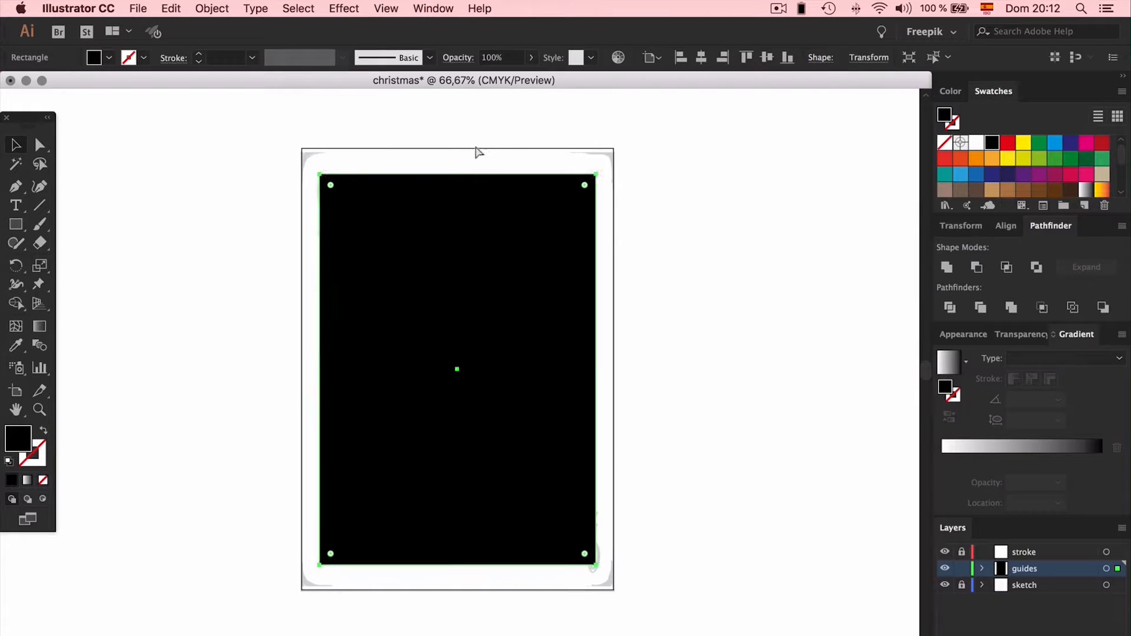
left_click(415, 124)
Draw a small black square outside the artboard, beyond its upper-left corner
left_click(16, 223)
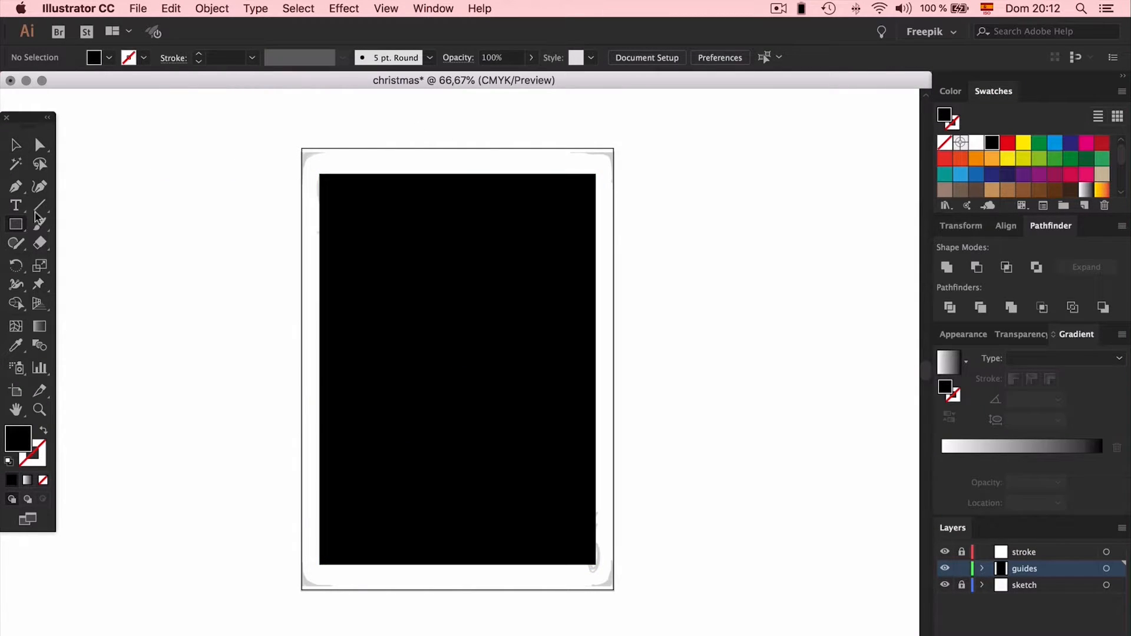
left_click_drag(167, 104, 199, 128)
key("v")
Delete the large black rectangle and snap the small square into the artboard's upper-left corner
left_click(275, 116)
left_click(366, 228)
key("Delete")
mouse_move(191, 125)
left_mouse_down()
mouse_move(325, 157)
mouse_move(315, 170)
left_mouse_up()
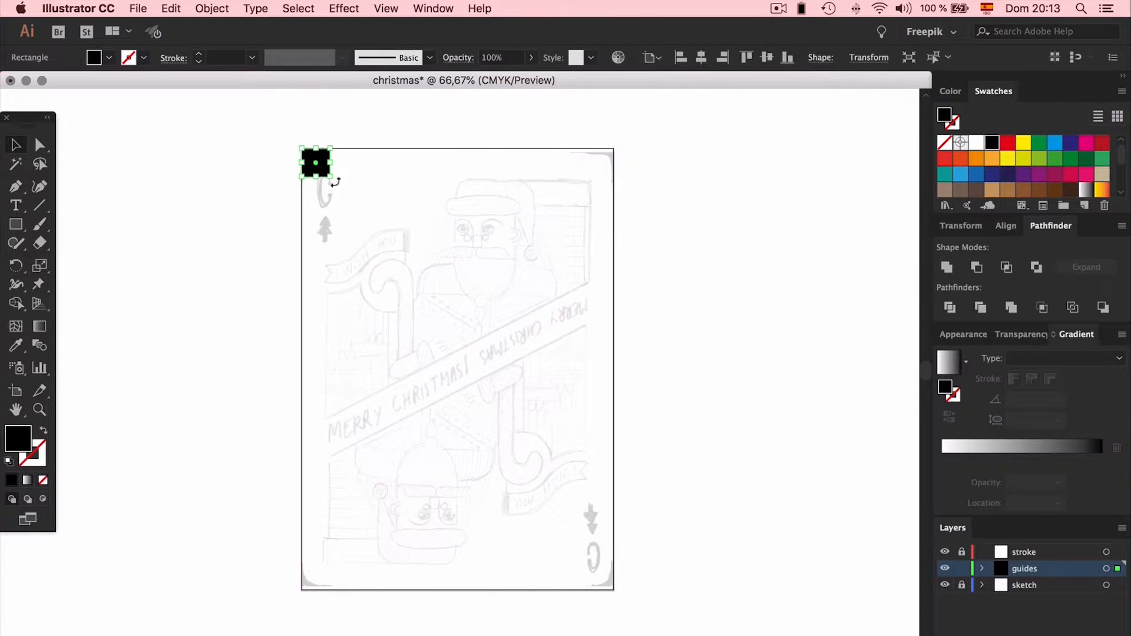
Select the black square in the artboard's upper-left corner and have alignment reference the artboard
left_click(376, 176)
left_click(322, 162)
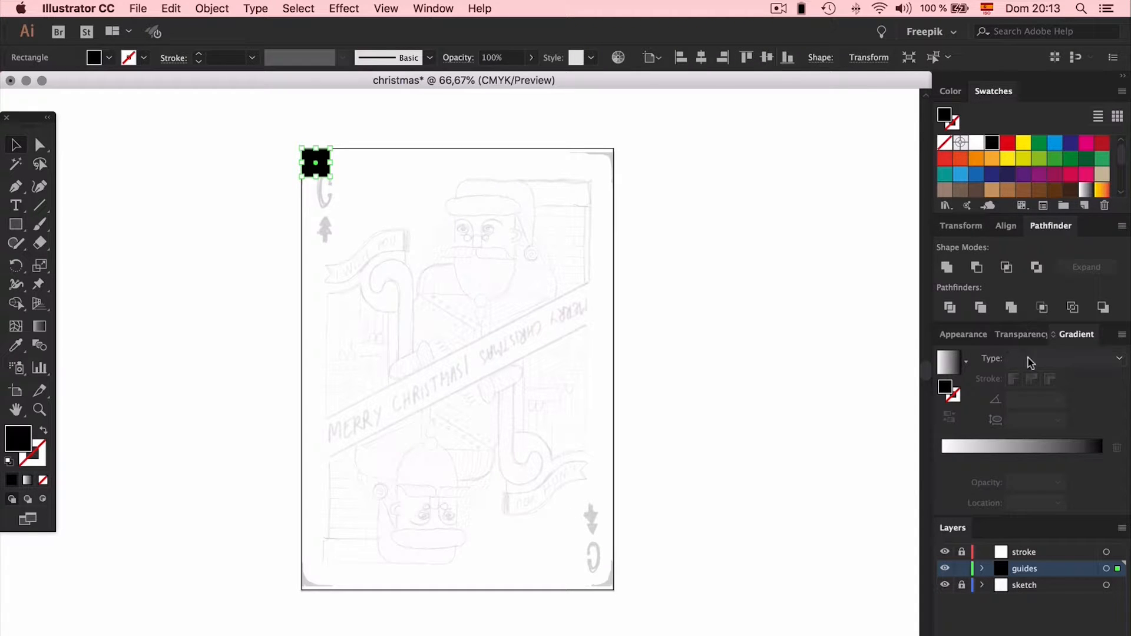
left_click(1007, 226)
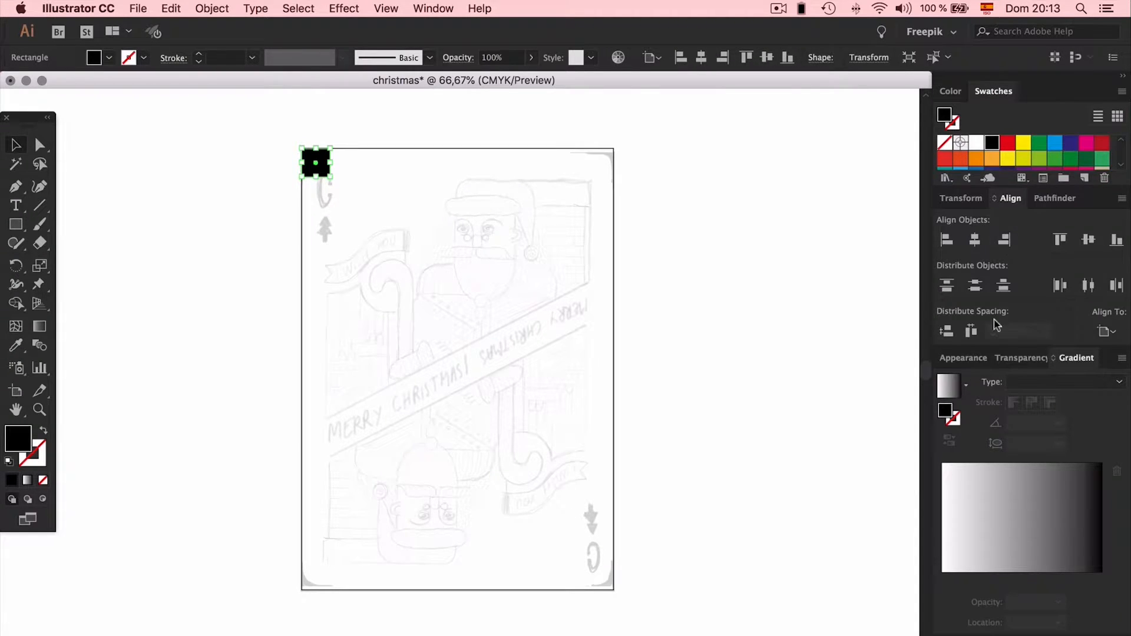
left_click(1115, 332)
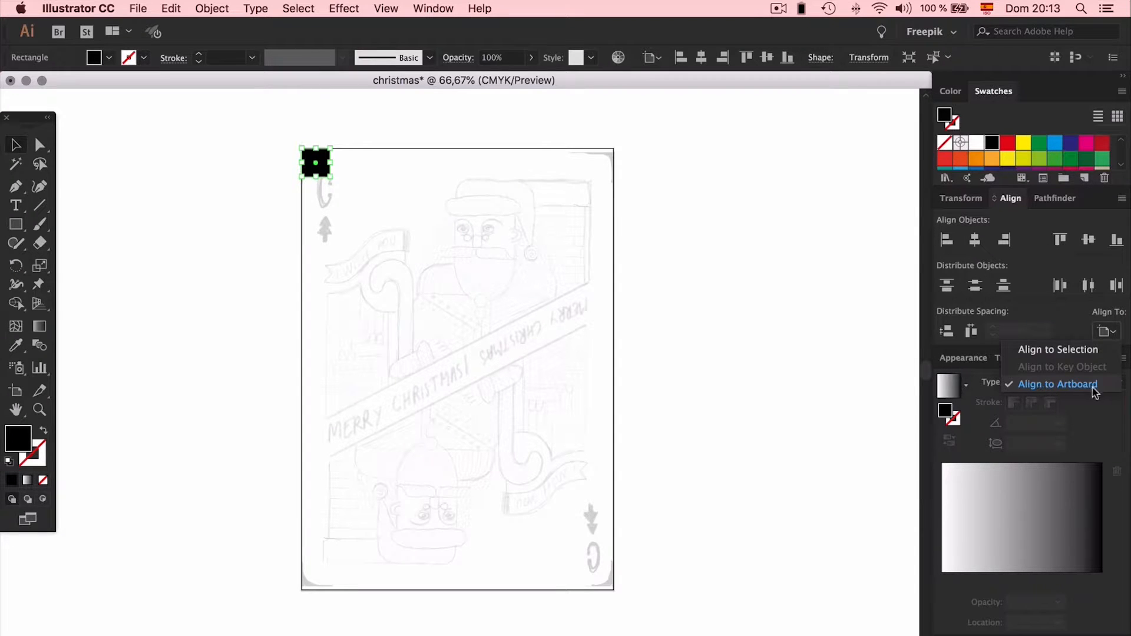
left_click(1115, 332)
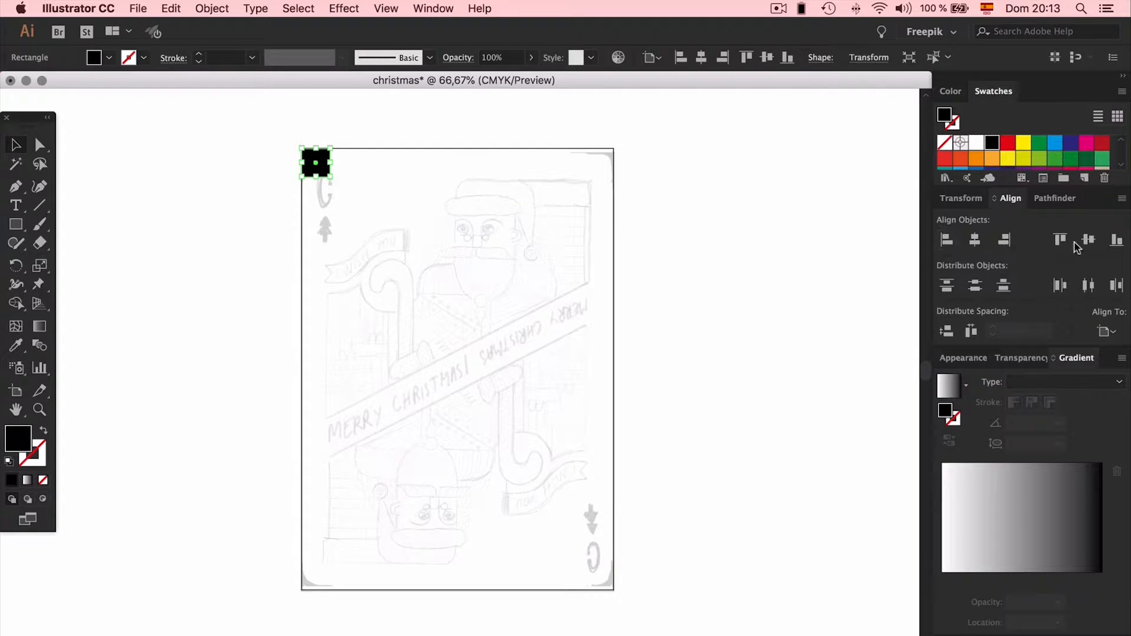
Duplicate the corner square and align the copy to the artboard's right and top edges
left_click(452, 193)
left_click(326, 170)
key("super+c")
key("super+v")
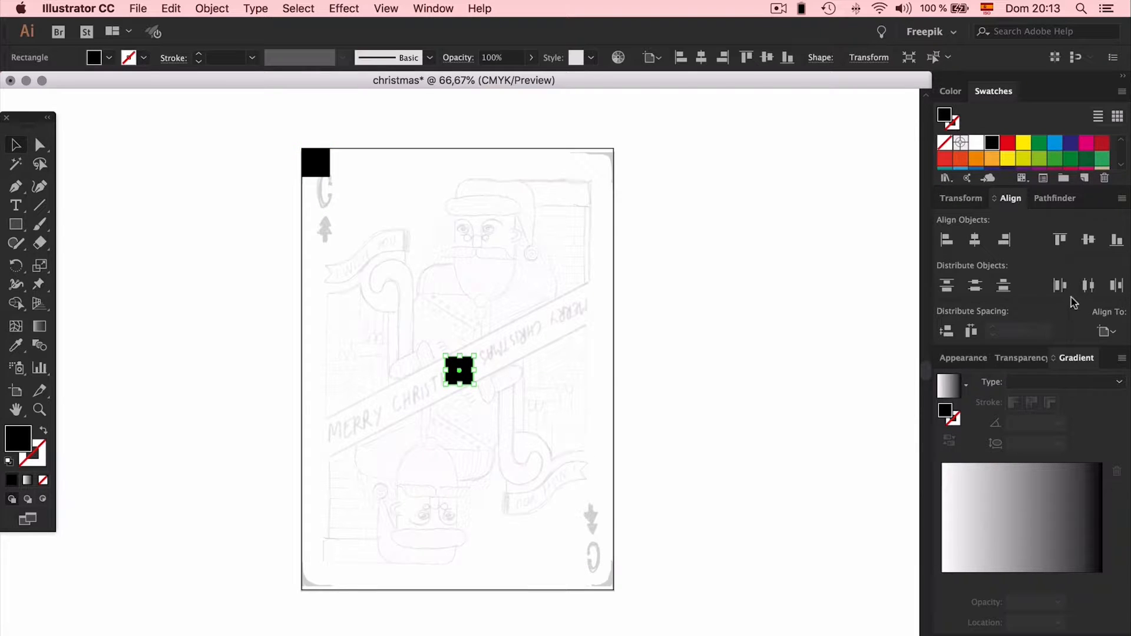
left_click(1006, 242)
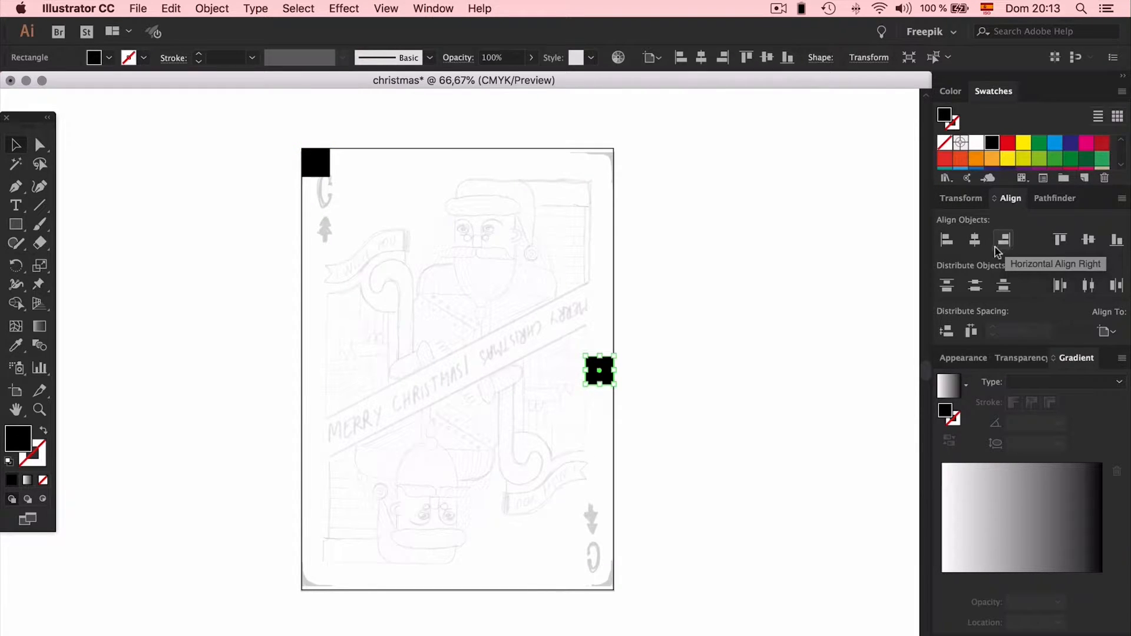
left_click(1059, 241)
Duplicate both upper corner squares together and align the copies to the artboard's bottom edge
left_click_drag(602, 216, 310, 160)
key("super+c")
key("super+v")
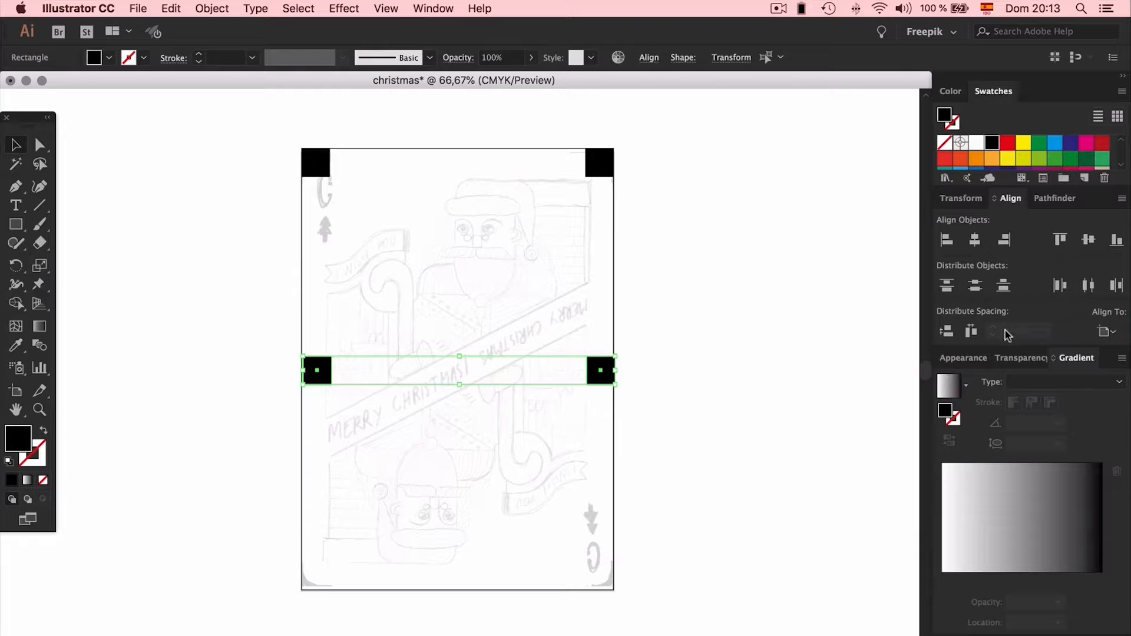
left_click(1116, 239)
left_click(586, 379)
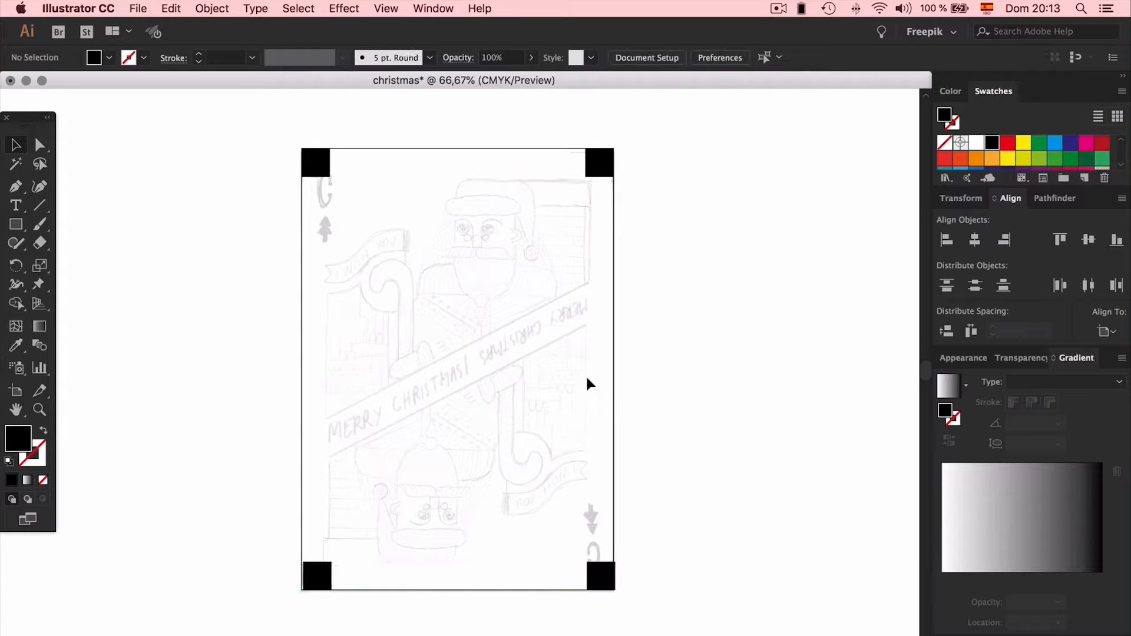
Align the lower-right square to the artboard's right edge and the lower-left square to its left edge
left_click(604, 576)
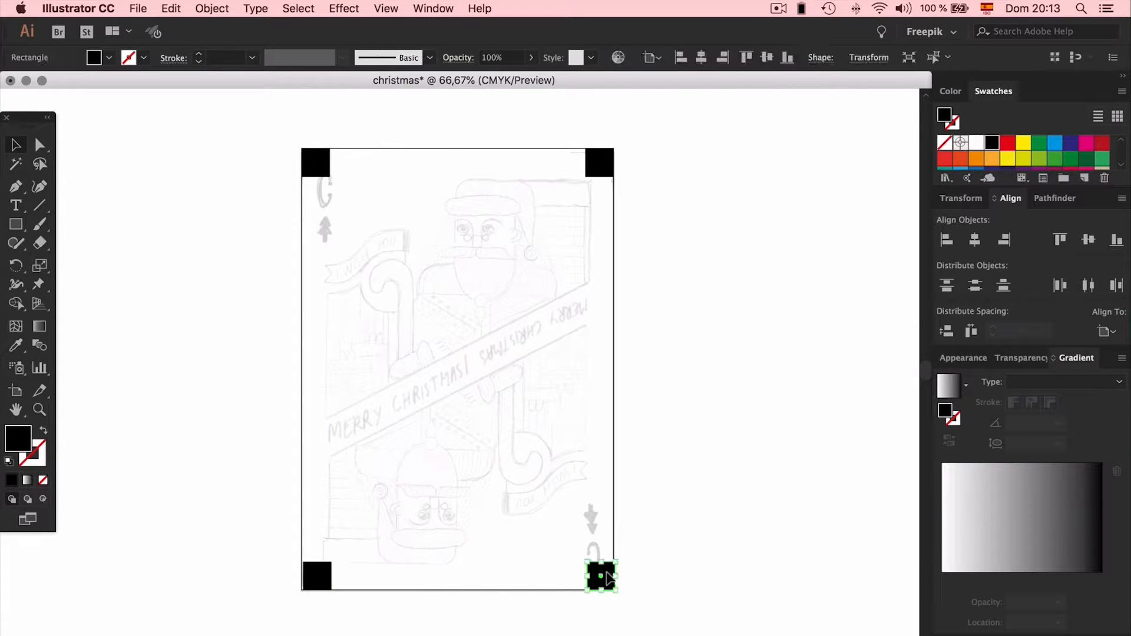
left_click(1004, 241)
left_click(319, 576)
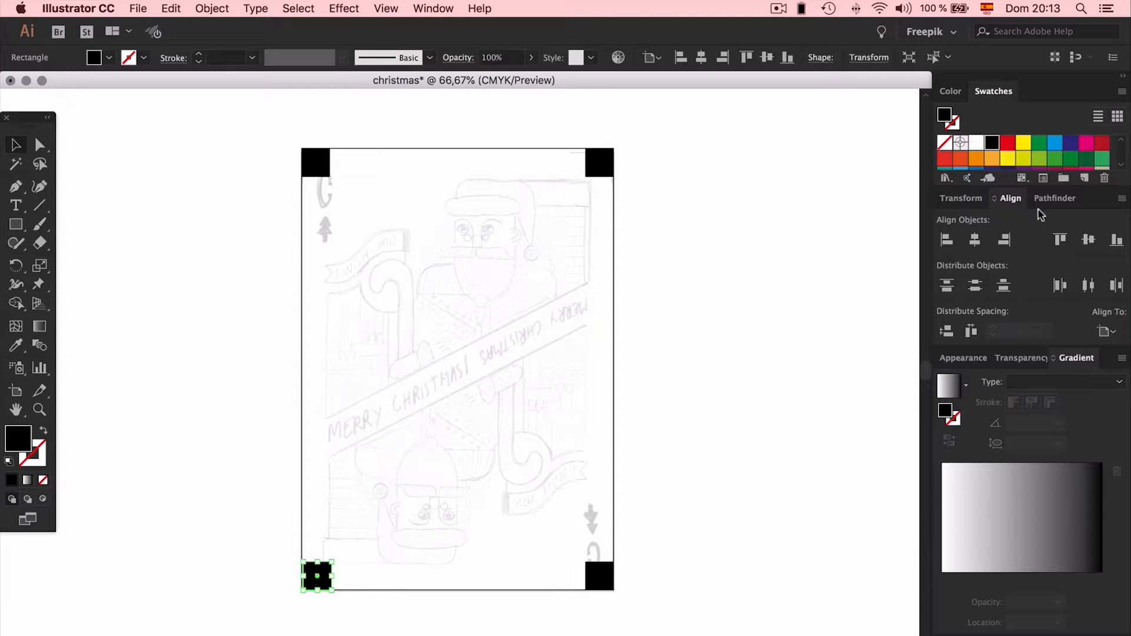
left_click(495, 346)
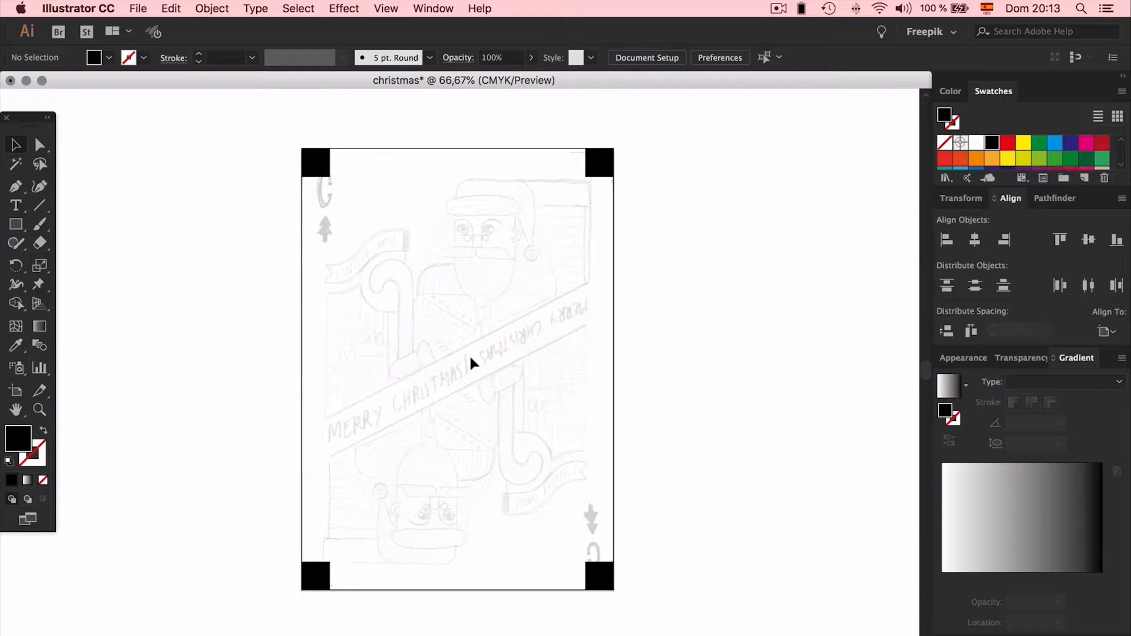
Show the rulers and place two vertical and two horizontal guides along the inner edges of the corner squares
key("super+r")
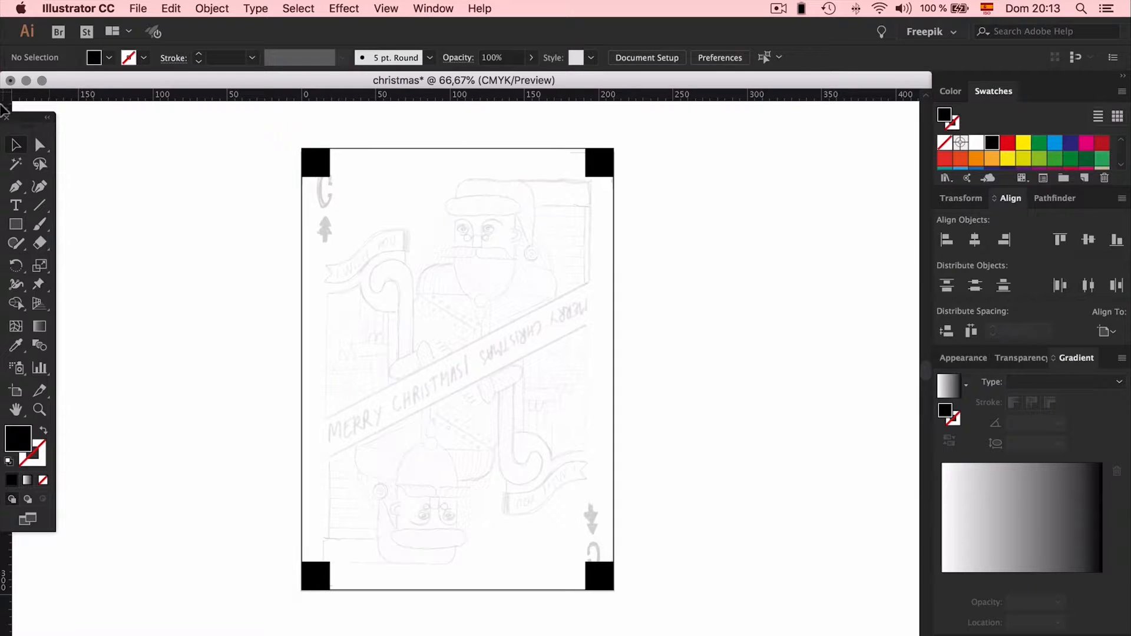
left_click_drag(5, 565, 330, 560)
left_click_drag(383, 97, 318, 177)
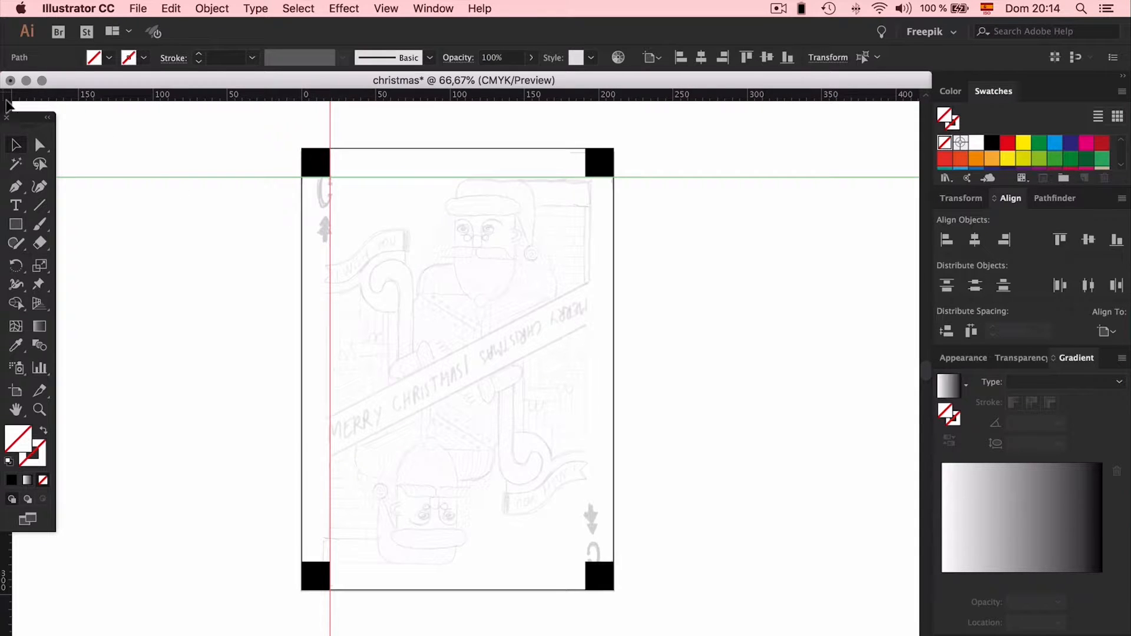
left_click_drag(7, 106, 581, 171)
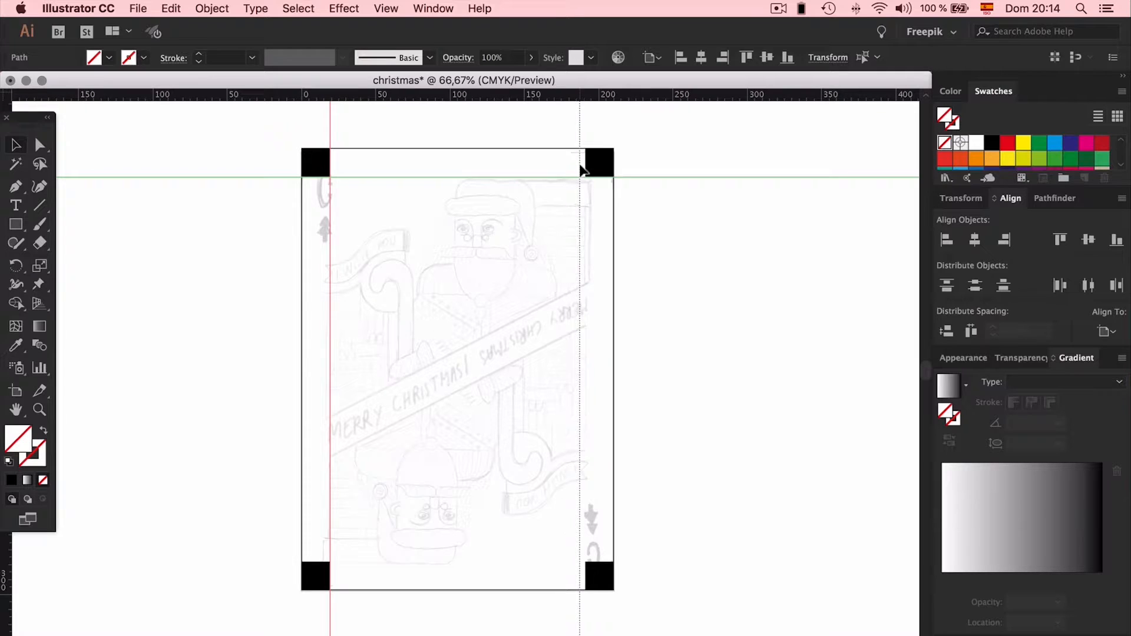
left_click_drag(580, 170, 586, 169)
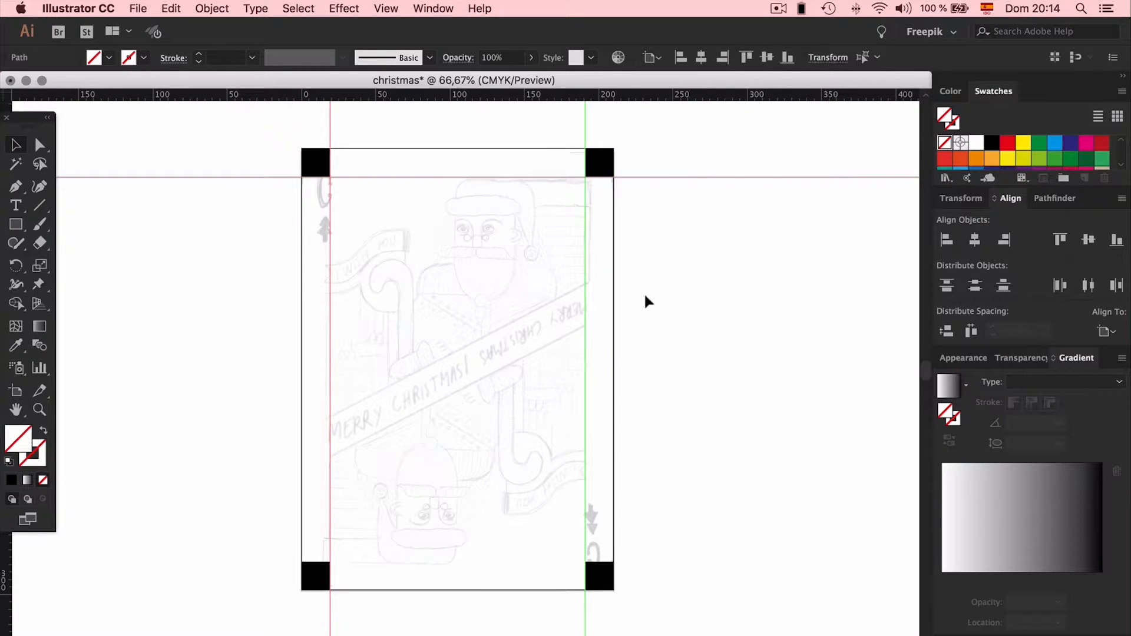
left_click_drag(601, 99, 600, 561)
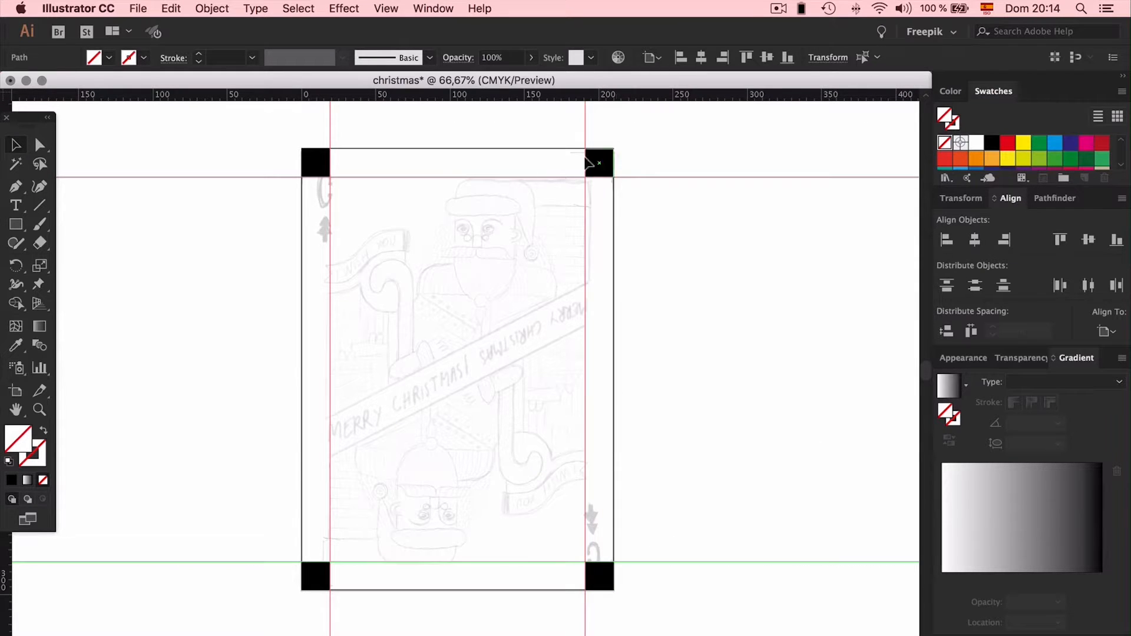
Delete the four black corner squares, keeping the margin guides
left_click(314, 165)
key("Delete")
left_click(598, 160)
key("Delete")
left_click(595, 574)
key("Delete")
left_click(316, 570)
key("Delete")
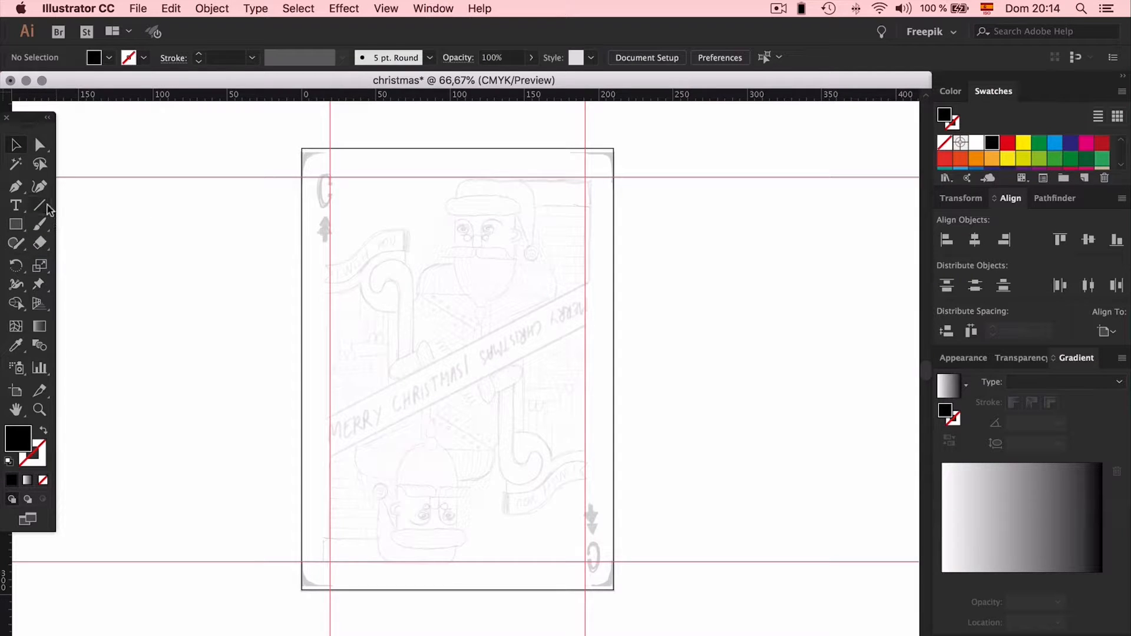
Try drawing a small black square at the upper-left margin intersection and placing a vertical guide along its right side
key("super+equal")
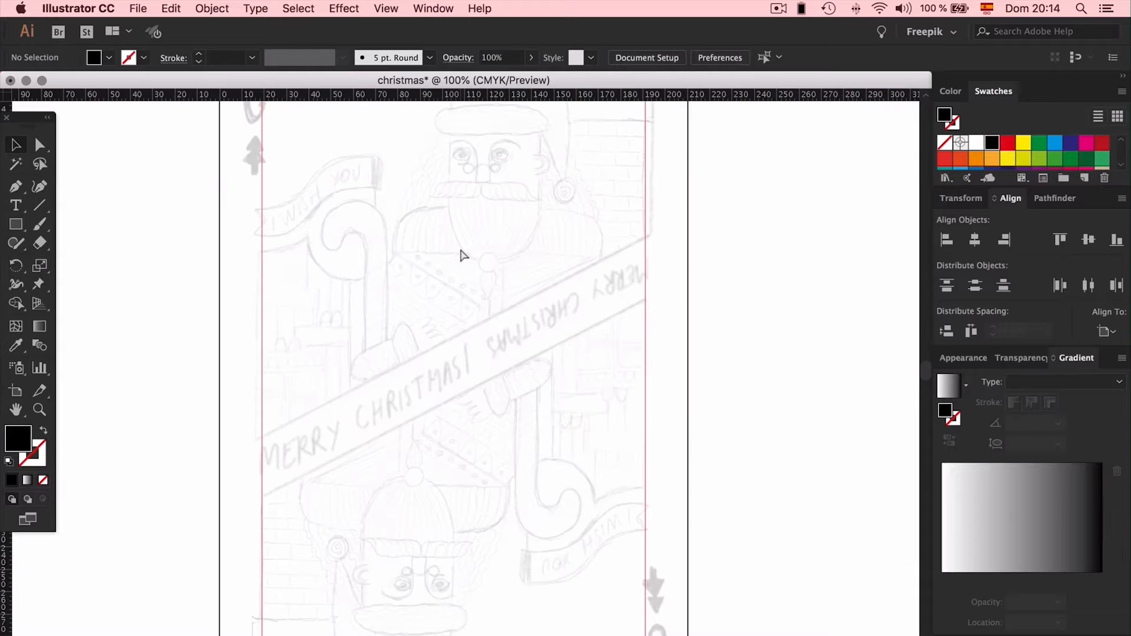
scroll(448, 245, "up", 5)
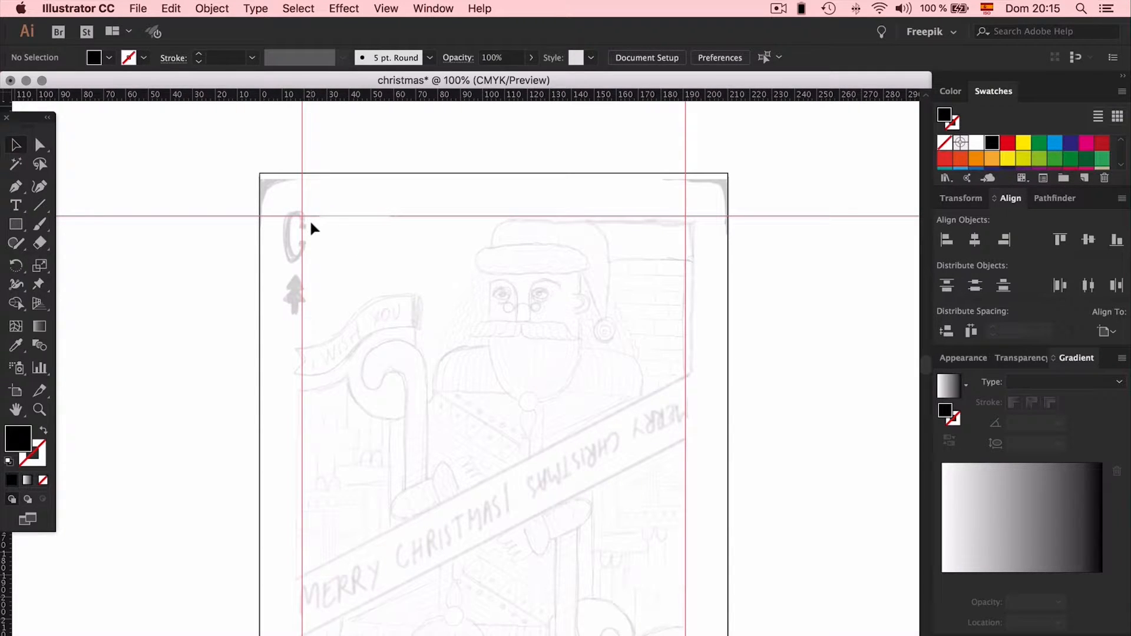
left_click(16, 224)
left_click_drag(302, 216, 312, 227)
key("v")
left_click(389, 250)
left_click_drag(300, 237, 313, 219)
left_click_drag(313, 219, 311, 220)
left_click(378, 239)
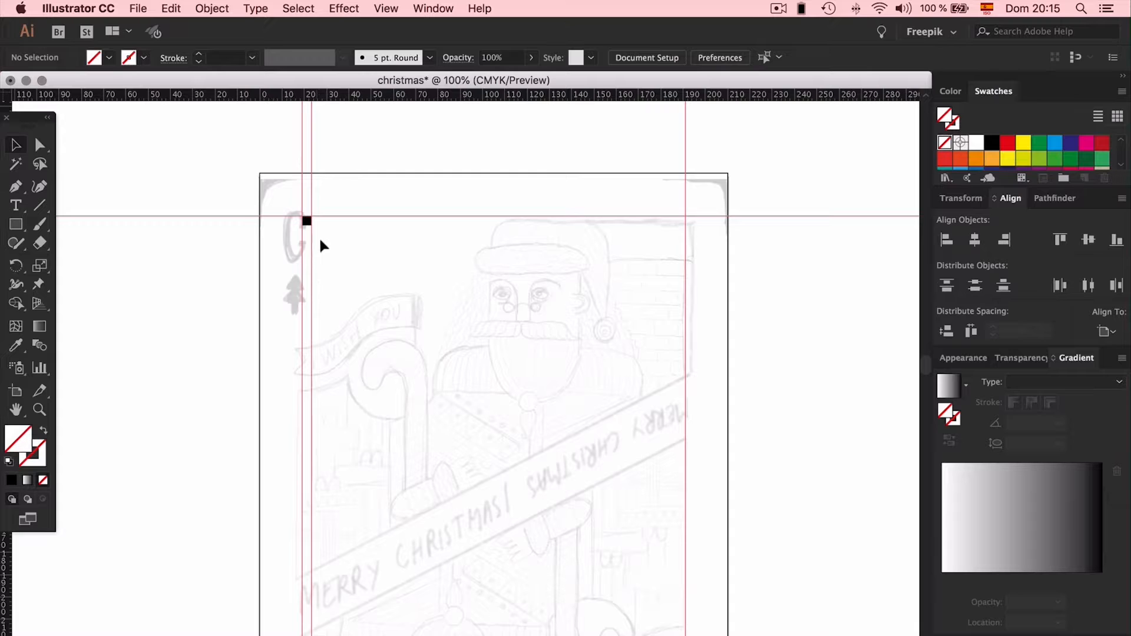
Undo the extra vertical guide and delete the small black square
left_click_drag(310, 221, 317, 221)
key("super+z")
key("super+z")
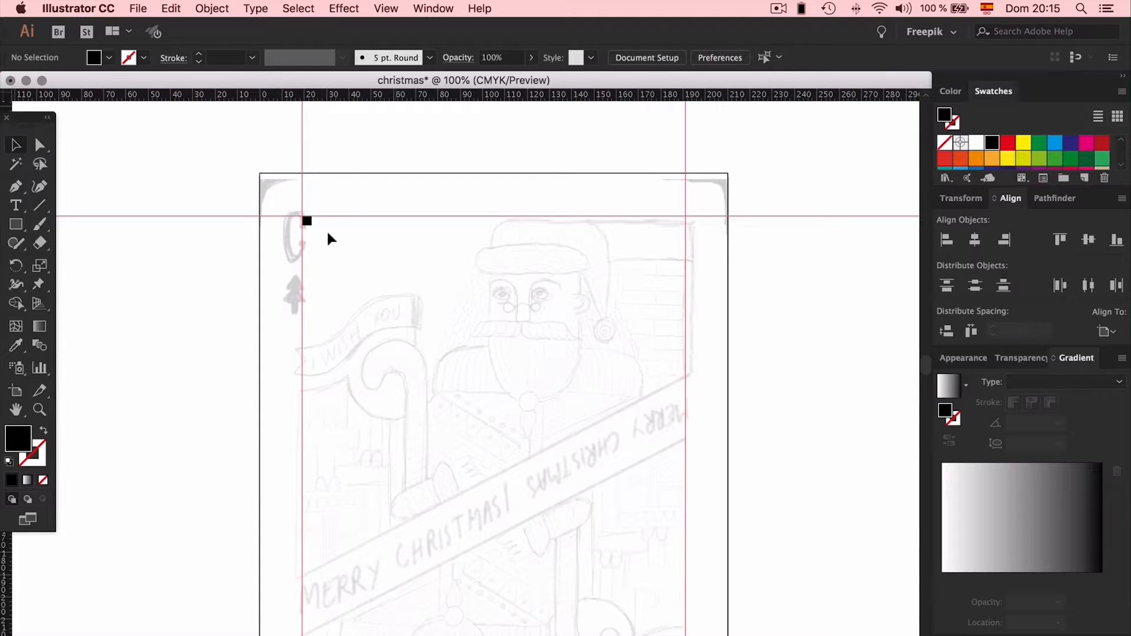
left_click(307, 222)
key("Delete")
Place several unevenly spaced vertical guides between the side margins and select all the vertical guides
left_click_drag(5, 581, 322, 474)
left_click_drag(8, 586, 345, 534)
left_click_drag(175, 544, 411, 538)
left_click_drag(4, 569, 514, 523)
left_click_drag(698, 417, 290, 525)
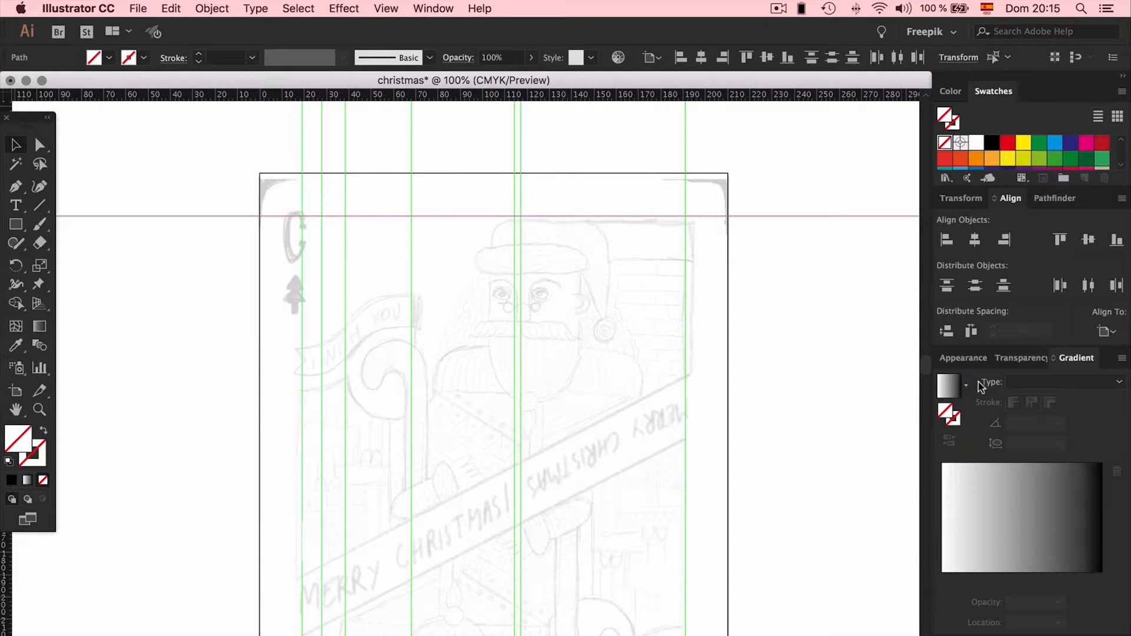
Set alignment to the selection and distribute the selected guides with equal horizontal spacing
left_click(1114, 332)
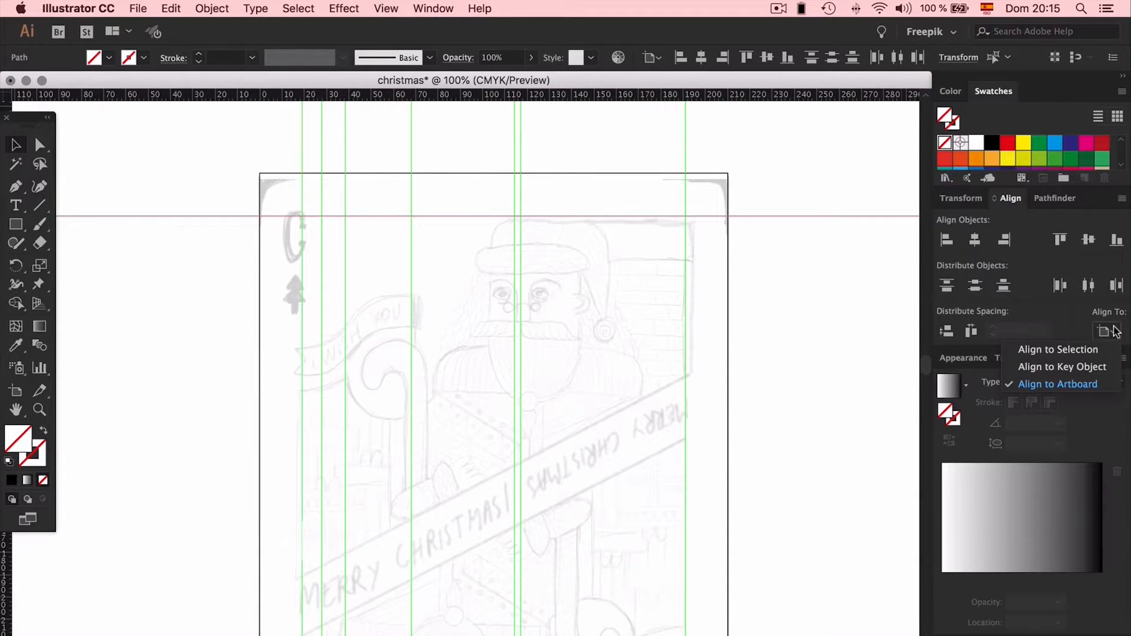
left_click(1096, 350)
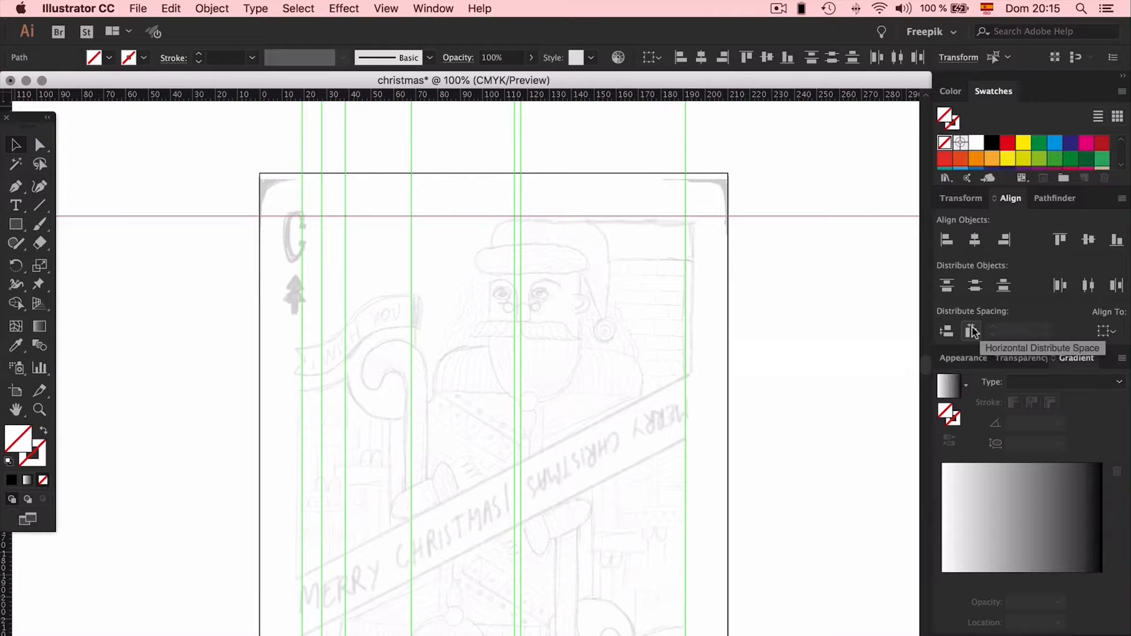
left_click(970, 331)
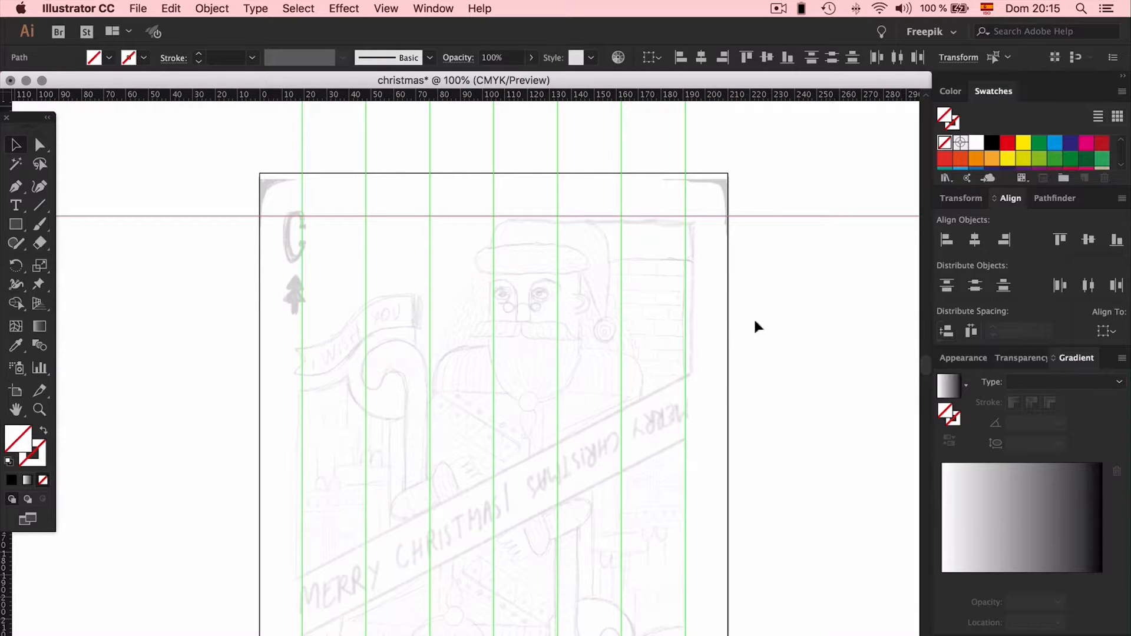
Undo the guide distribution and delete the vertical guides between the side margins
key("super+z")
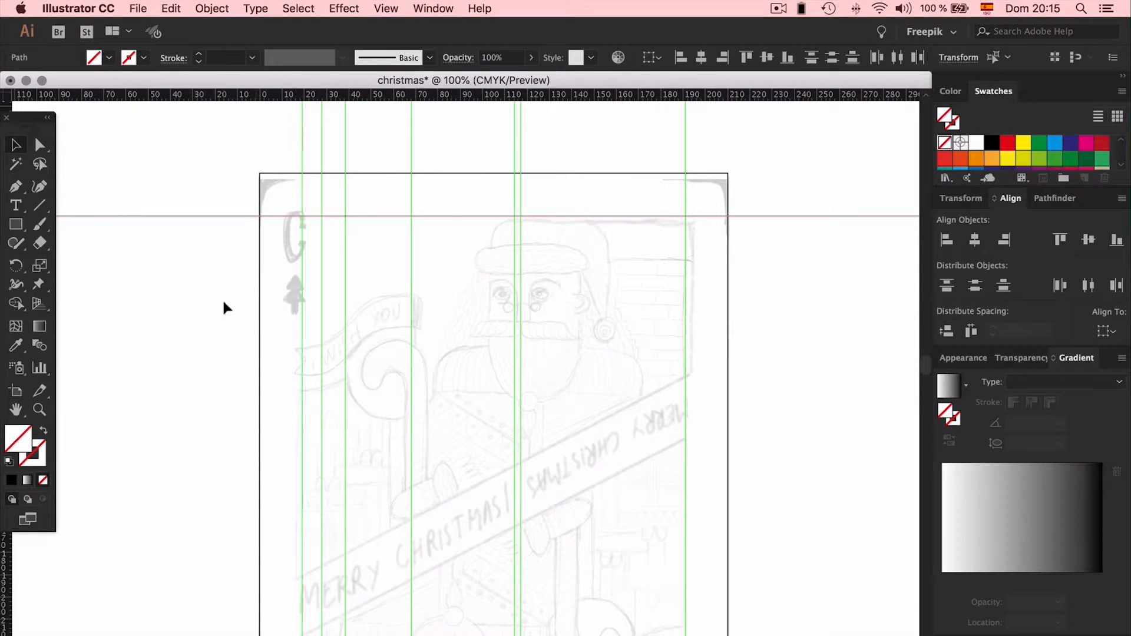
left_click_drag(662, 252, 315, 341)
key("Delete")
left_click(16, 225)
left_click_drag(305, 303, 362, 307)
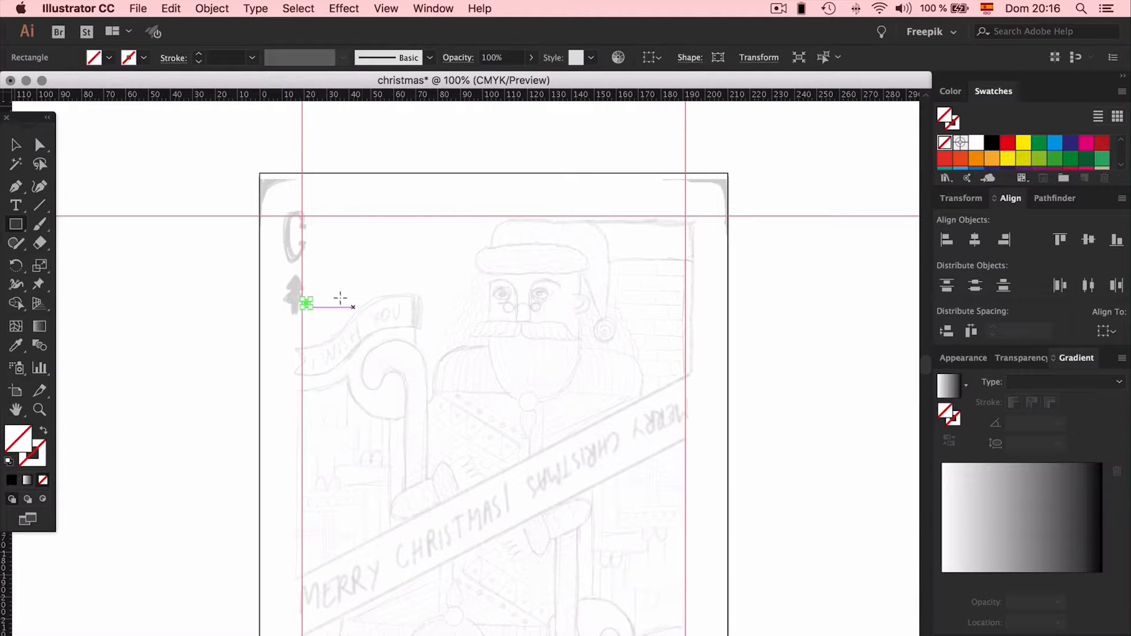
key("v")
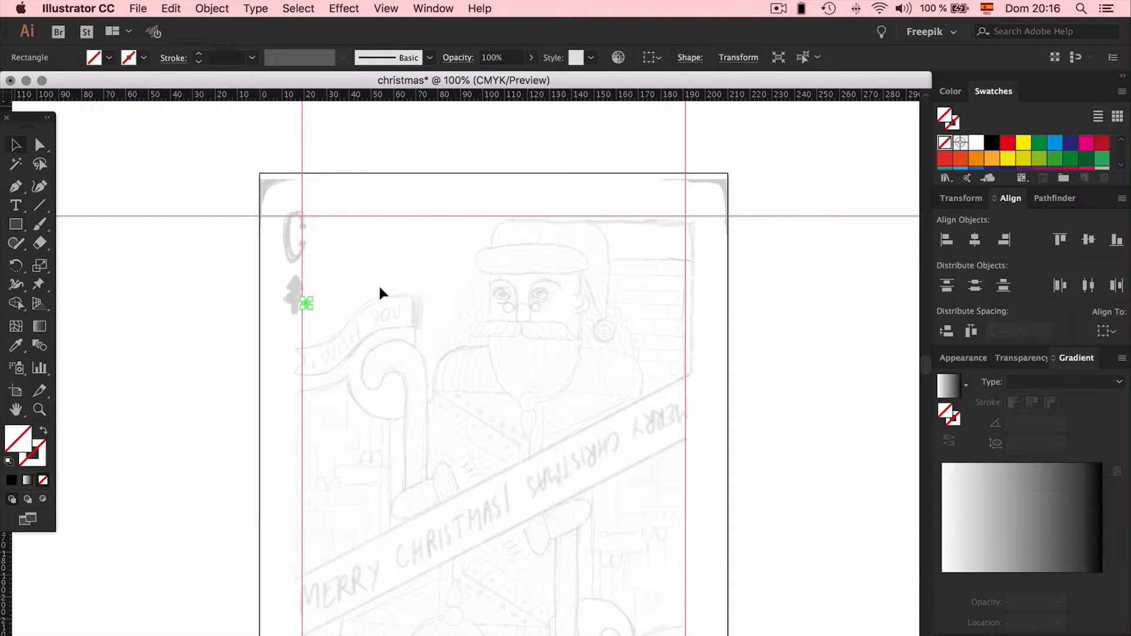
left_click(307, 330)
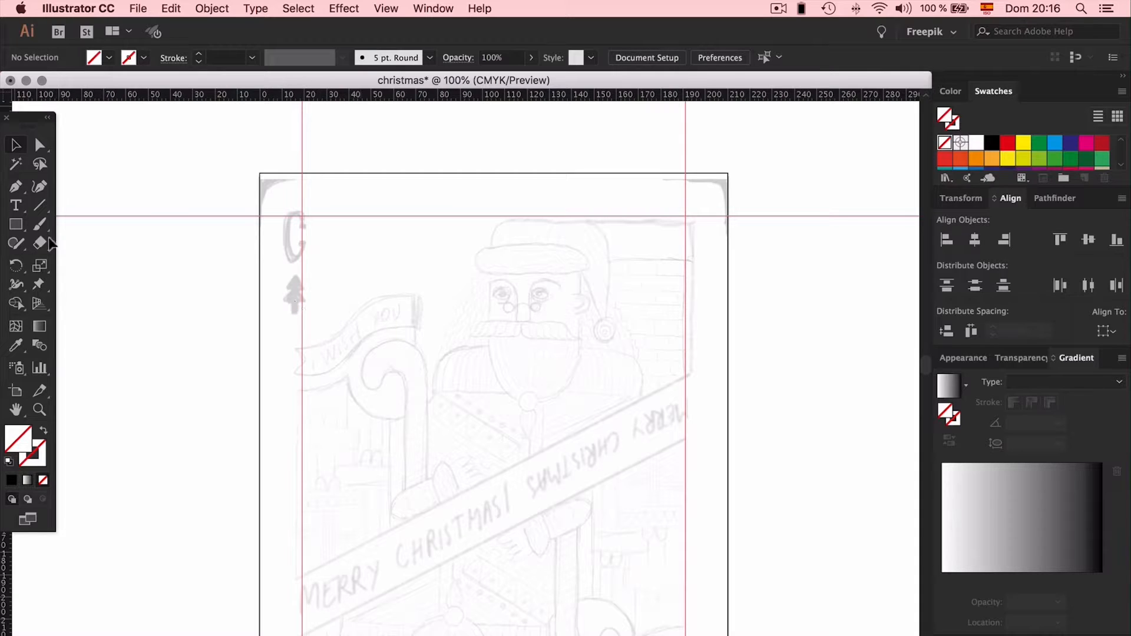
Draw a vertical line from the upper margin guide down to the banner, with a 1 pt black stroke and no fill
left_click(41, 207)
left_click_drag(319, 216, 319, 488)
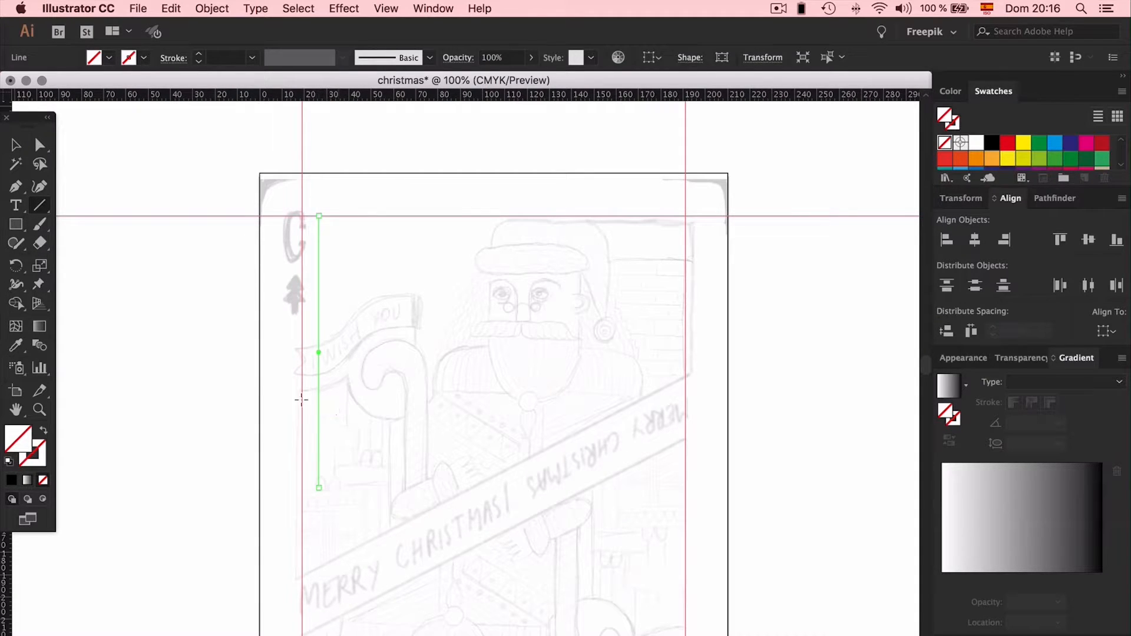
left_click(9, 461)
left_click(43, 481)
key("v")
left_click(370, 298)
Duplicate the vertical line repeatedly to fill the width between the side margins, deleting copies beyond the right margin
left_click_drag(319, 272, 343, 287)
left_click_drag(387, 263, 366, 298)
left_click_drag(457, 257, 439, 295)
left_click_drag(313, 286, 310, 282)
left_click_drag(447, 262, 416, 303)
left_click_drag(552, 264, 511, 309)
left_click_drag(722, 286, 696, 314)
key("Delete")
Select the set of vertical lines and examine how its outermost lines meet the right and left margin guides
left_click_drag(726, 353, 266, 464)
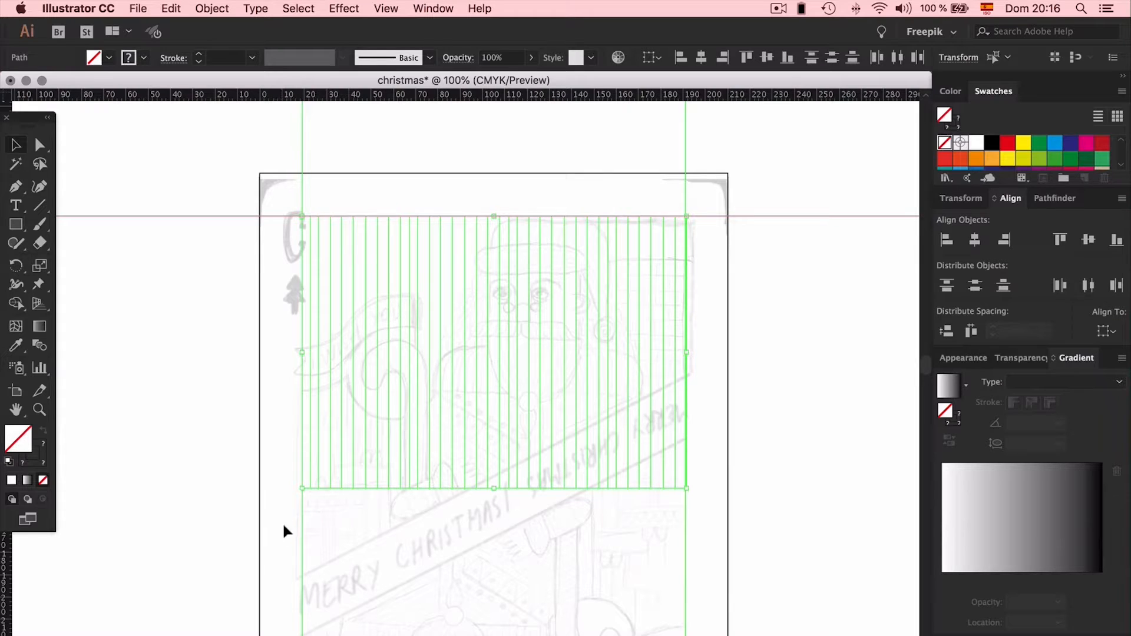
left_click_drag(283, 526, 705, 546)
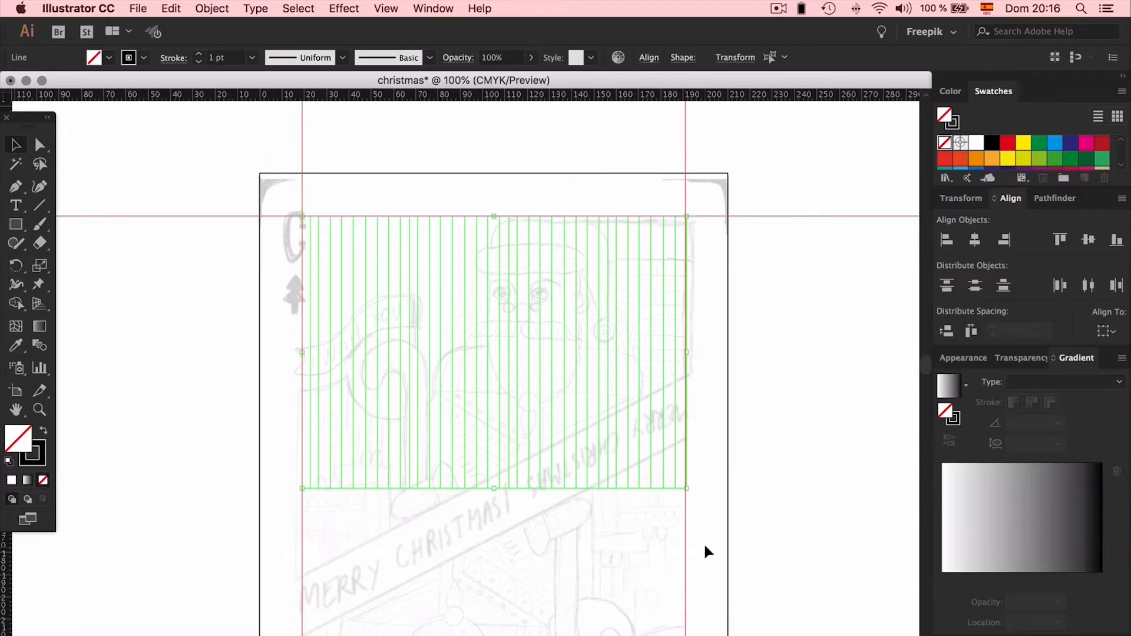
left_click(730, 496)
left_click_drag(687, 437, 254, 488)
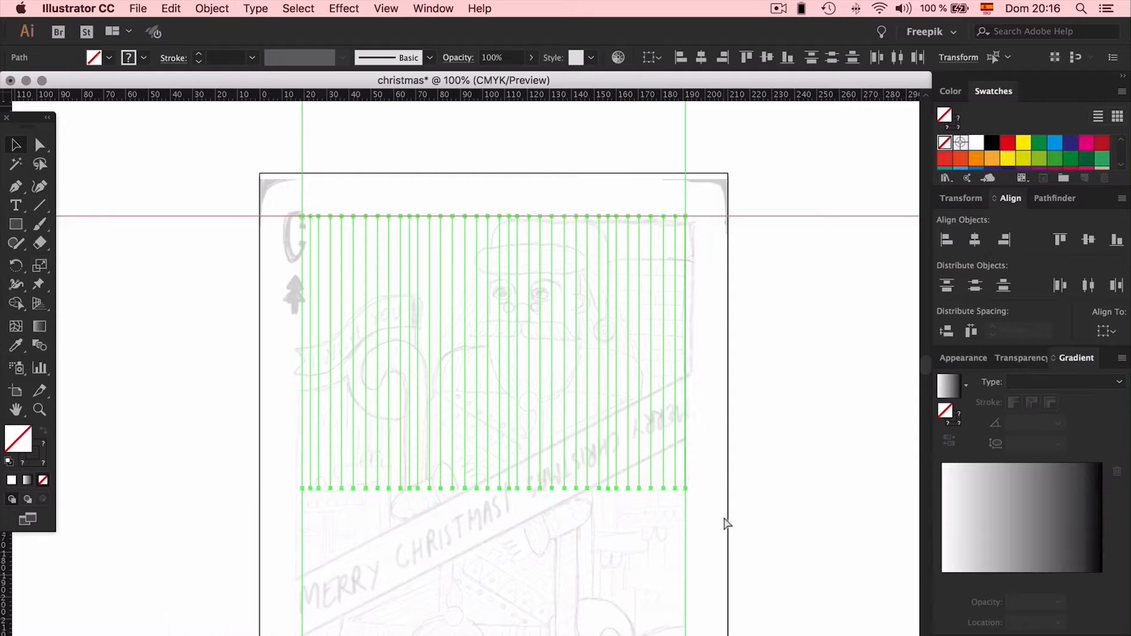
key("super+plus")
key("super+plus")
scroll(724, 520, "right", 10)
left_click(609, 407)
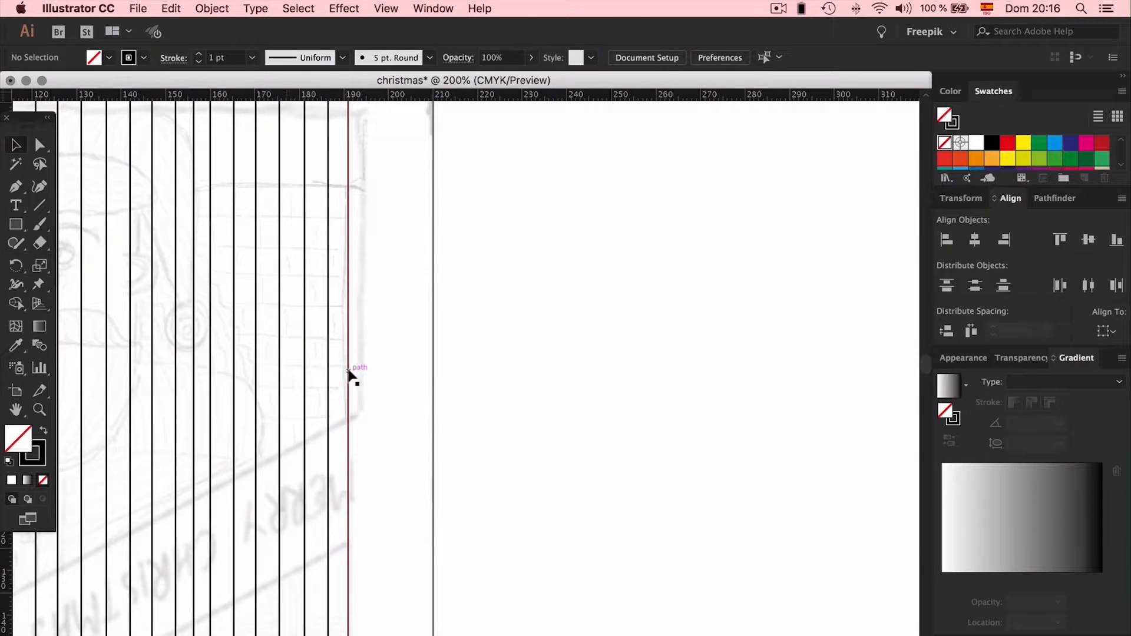
scroll(411, 414, "left", 15)
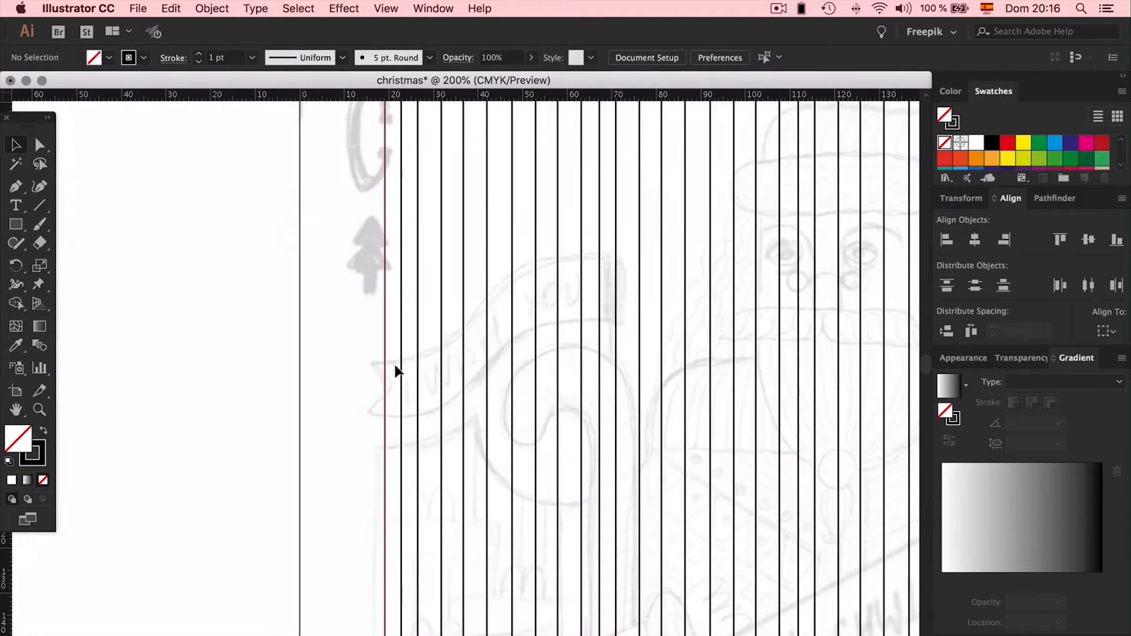
Snap the leftmost vertical line onto the left margin guide and distribute all the lines with equal horizontal spacing
mouse_move(386, 396)
left_mouse_down()
mouse_move(330, 397)
mouse_move(384, 388)
left_mouse_up()
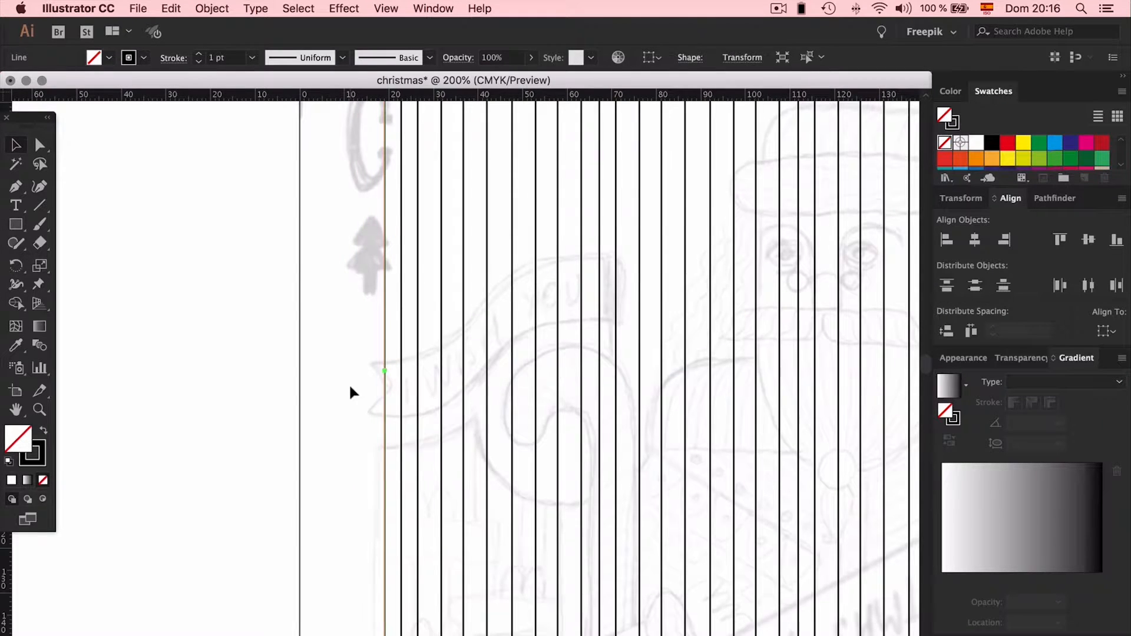
left_click(351, 393)
key("super+minus")
key("super+minus")
key("super+minus")
left_click_drag(399, 345, 404, 555)
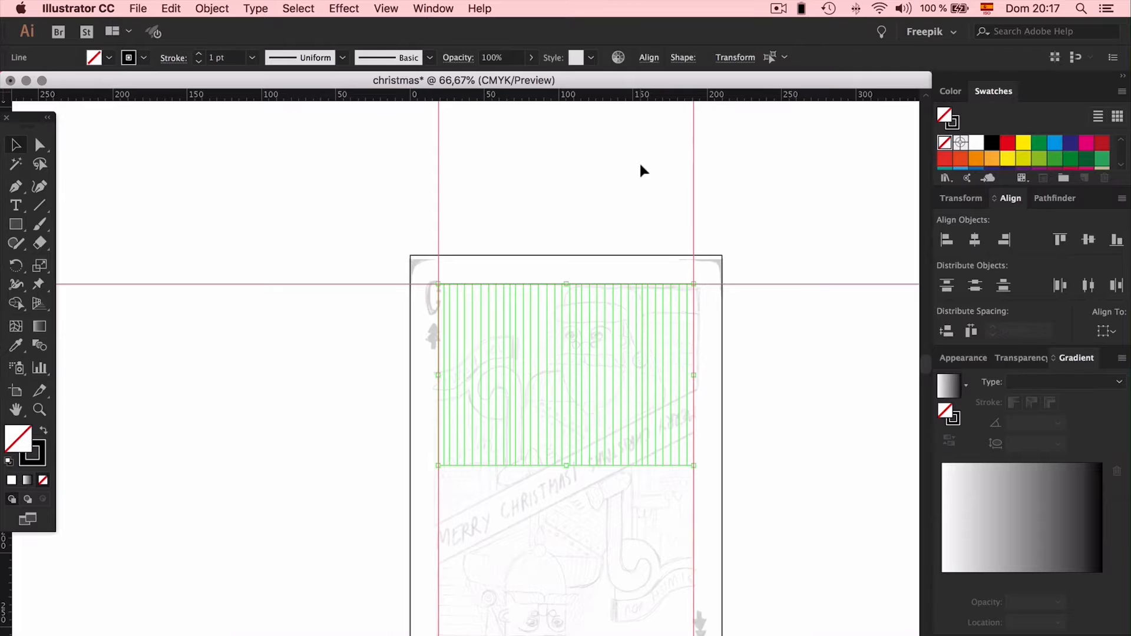
scroll(639, 161, "right", 2)
left_click(975, 333)
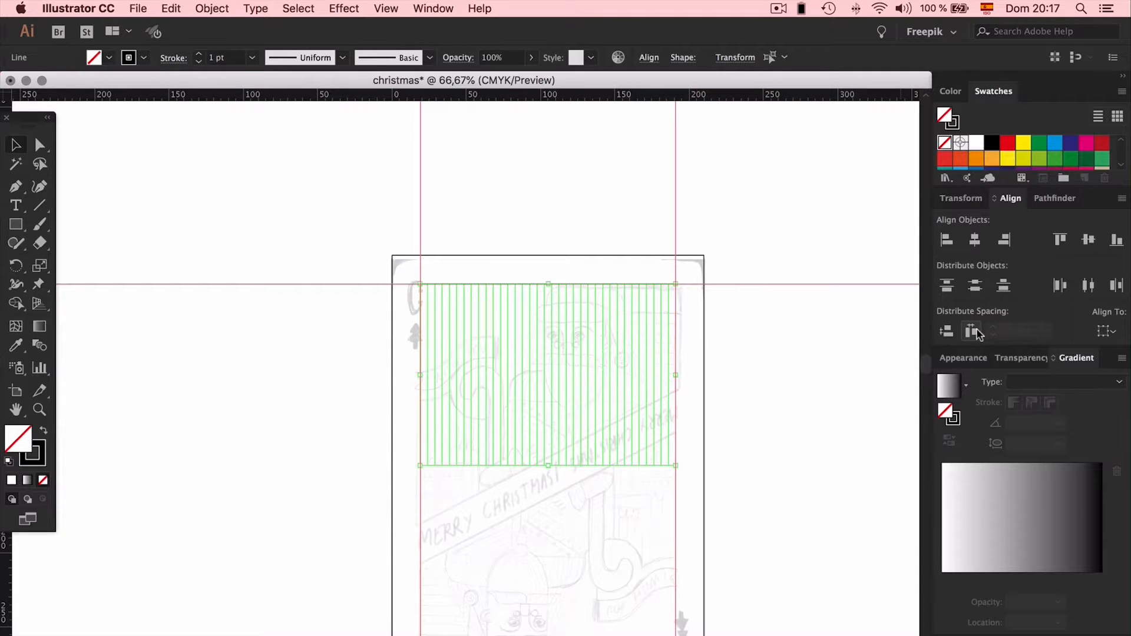
Stretch the set of vertical lines down to the lower margin guide
scroll(552, 421, "down", 5)
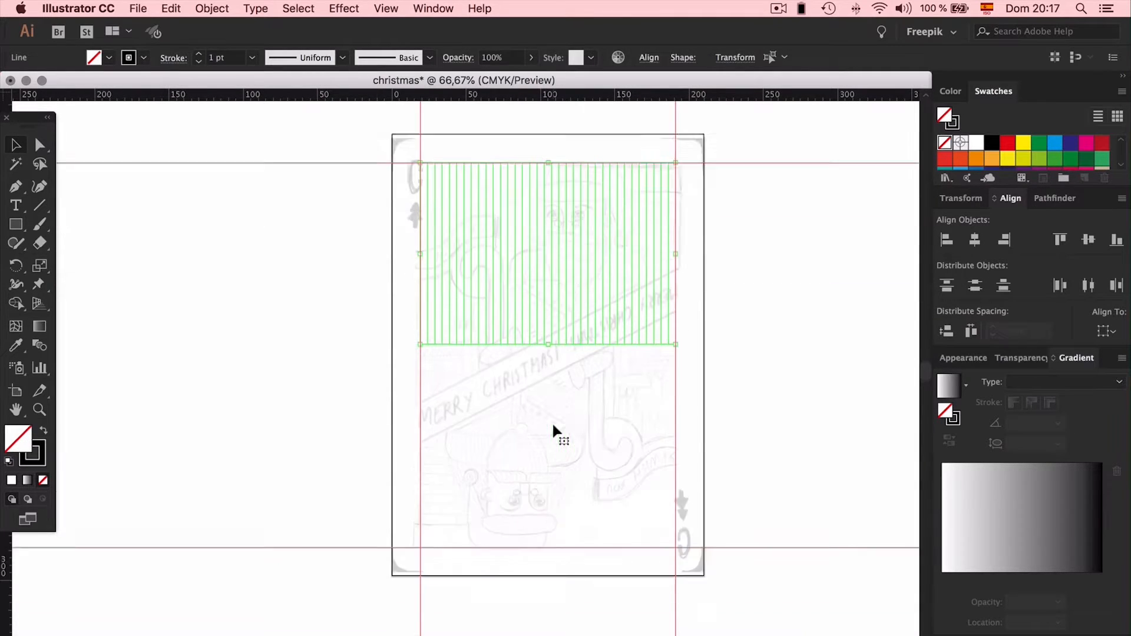
left_click_drag(549, 289, 525, 491)
scroll(718, 320, "up", 3)
scroll(719, 321, "right", 3)
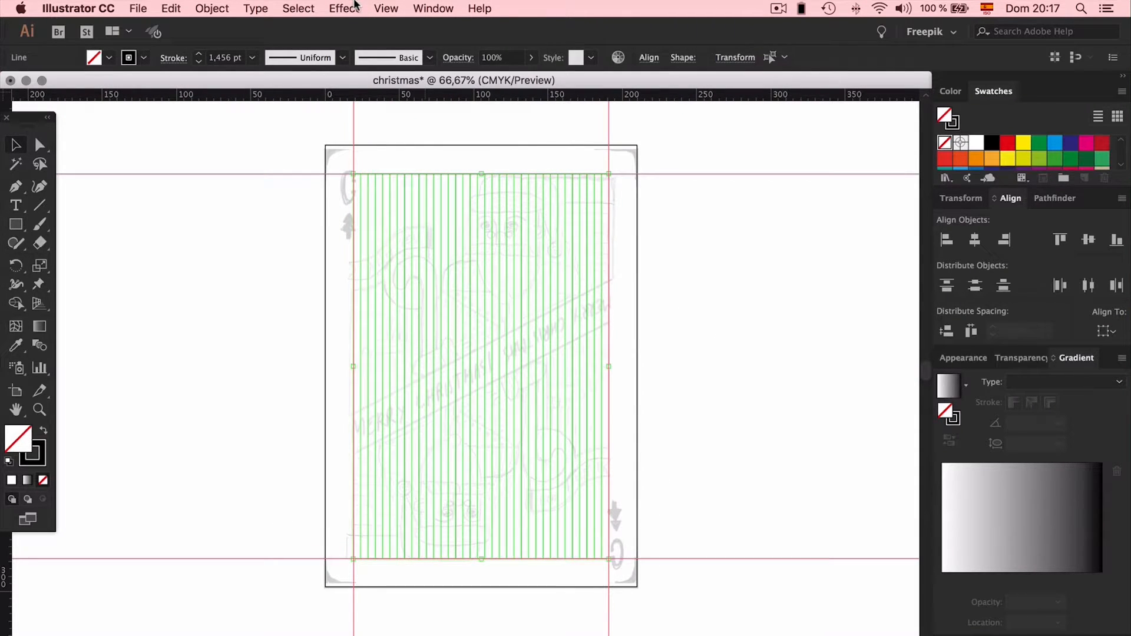
Convert the selected vertical lines into guides
left_click(387, 8)
mouse_move(450, 473)
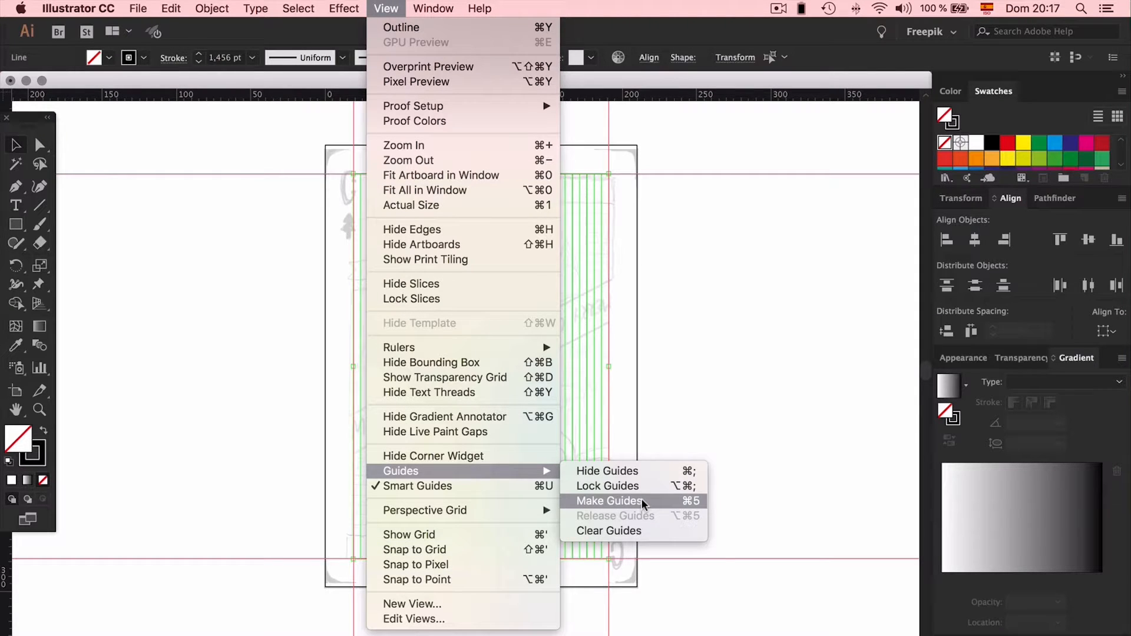
left_click(610, 501)
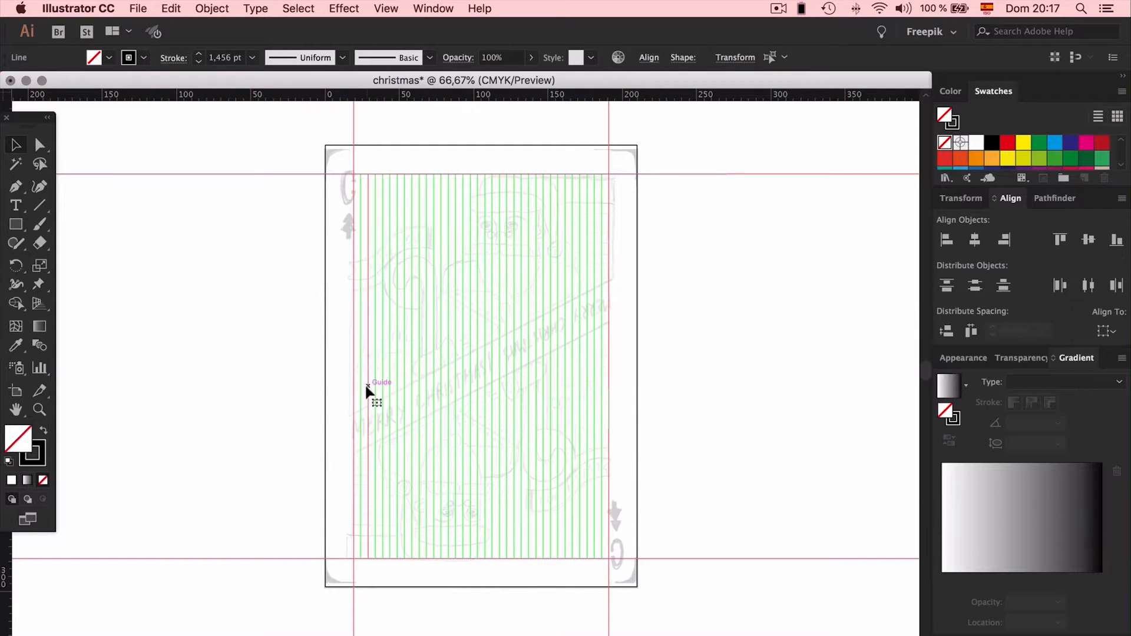
key("super+5")
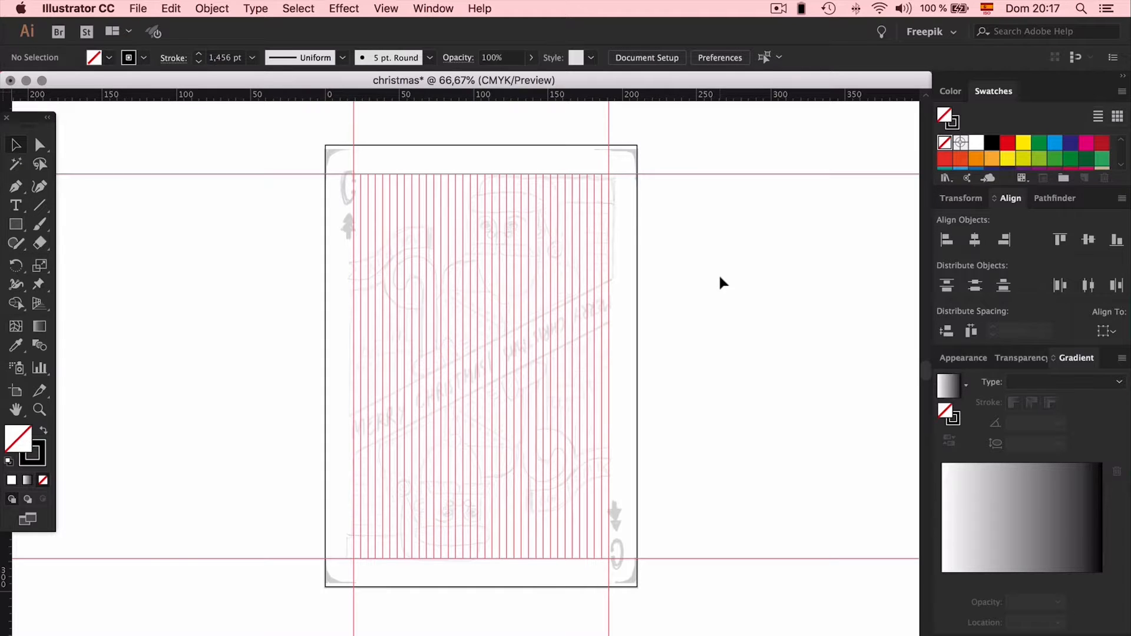
Try moving one of the vertical guides near the right margin out beyond the page edge, and undo the move
left_click(602, 284)
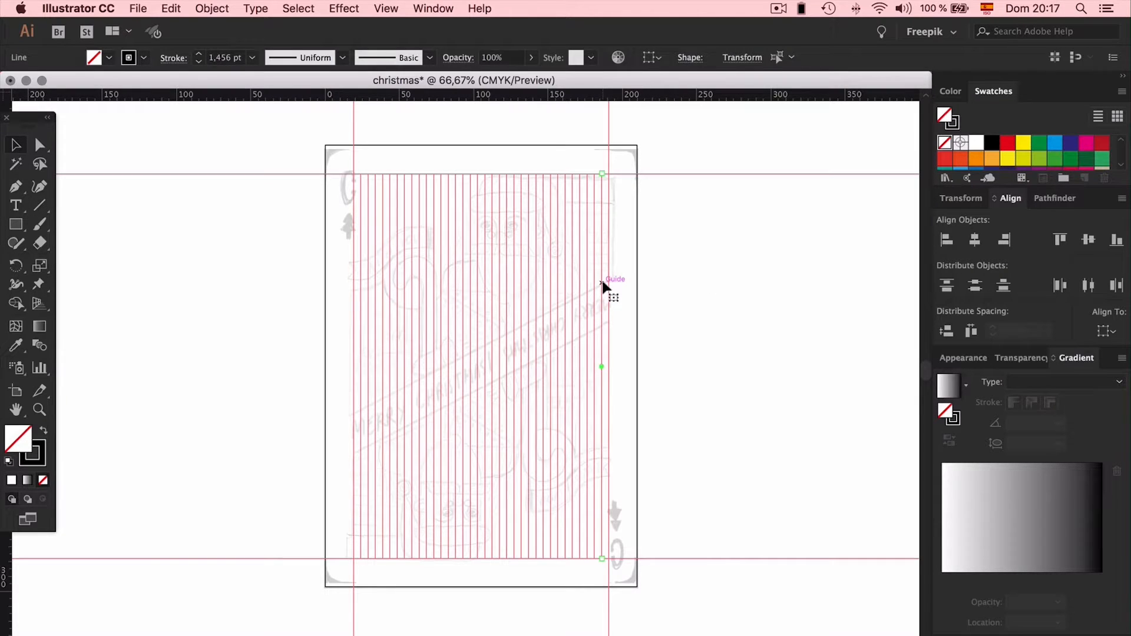
key("super+a")
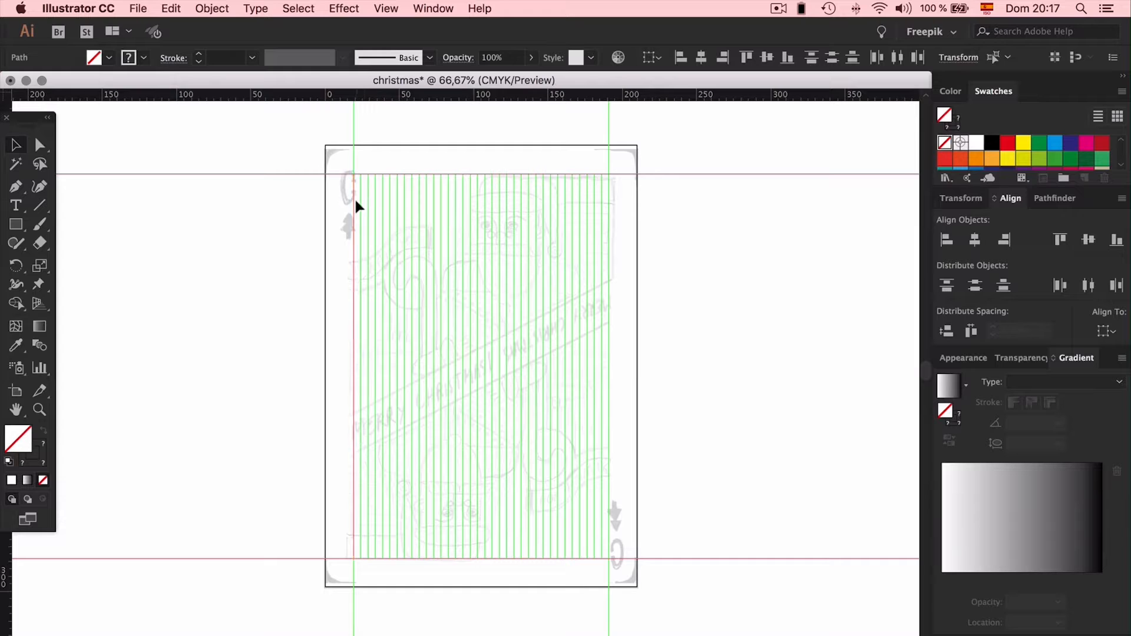
left_click(609, 118, "shift")
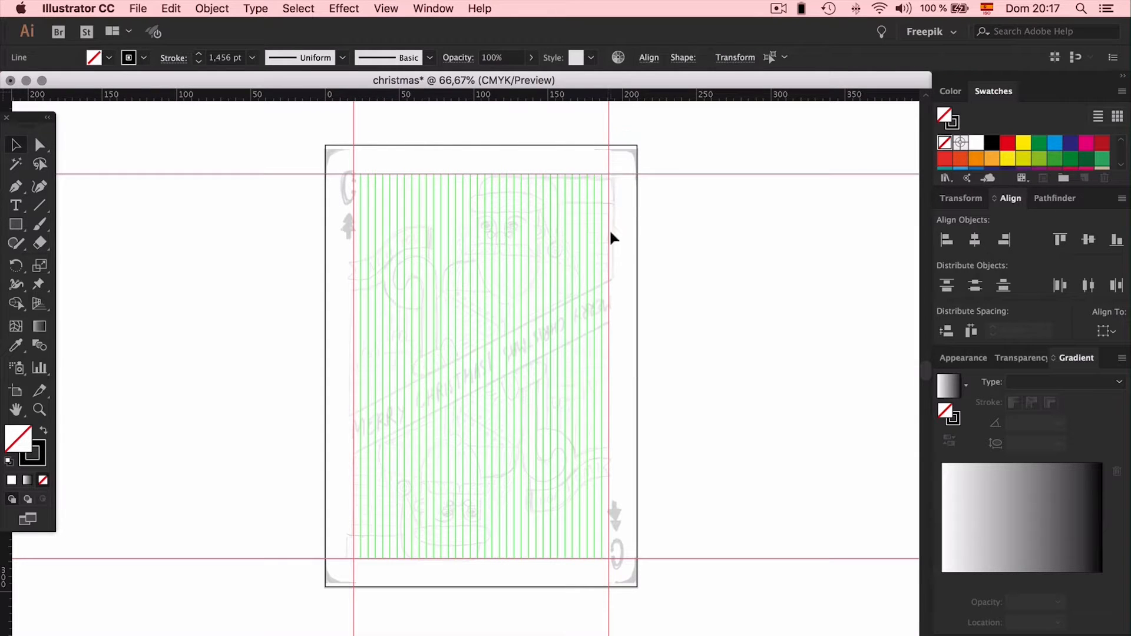
left_click(637, 220)
left_click(595, 226)
left_click_drag(603, 220, 767, 228)
left_click(890, 226)
key("super+z")
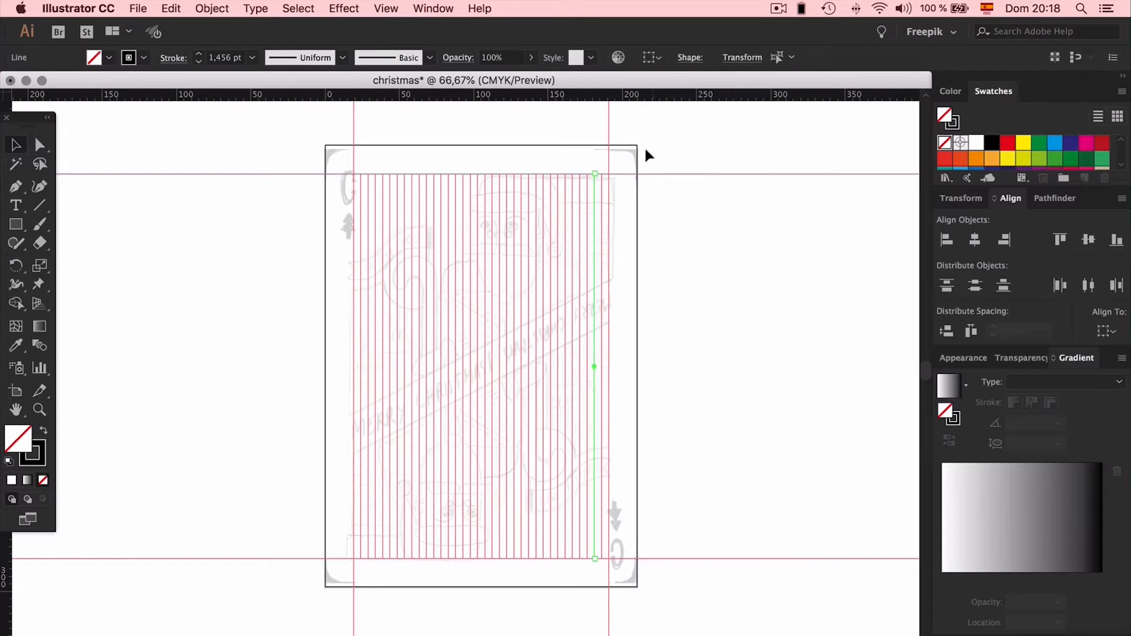
left_click_drag(643, 143, 701, 146)
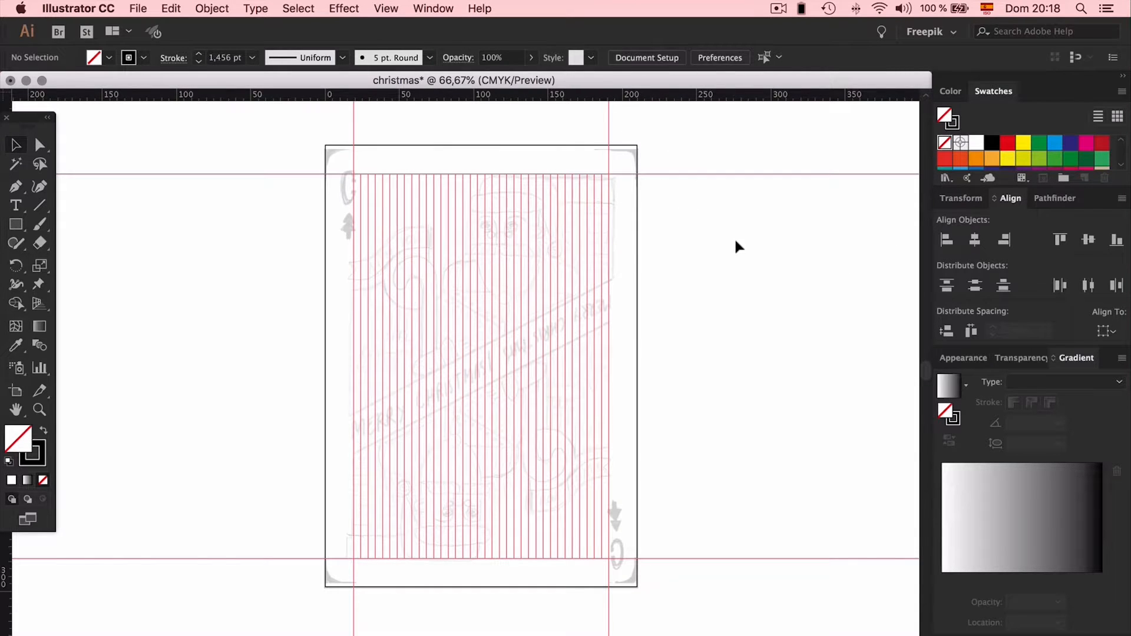
Draw a slanted test line on the guides layer and reposition it between the right margin guide and the page edge
key("F7")
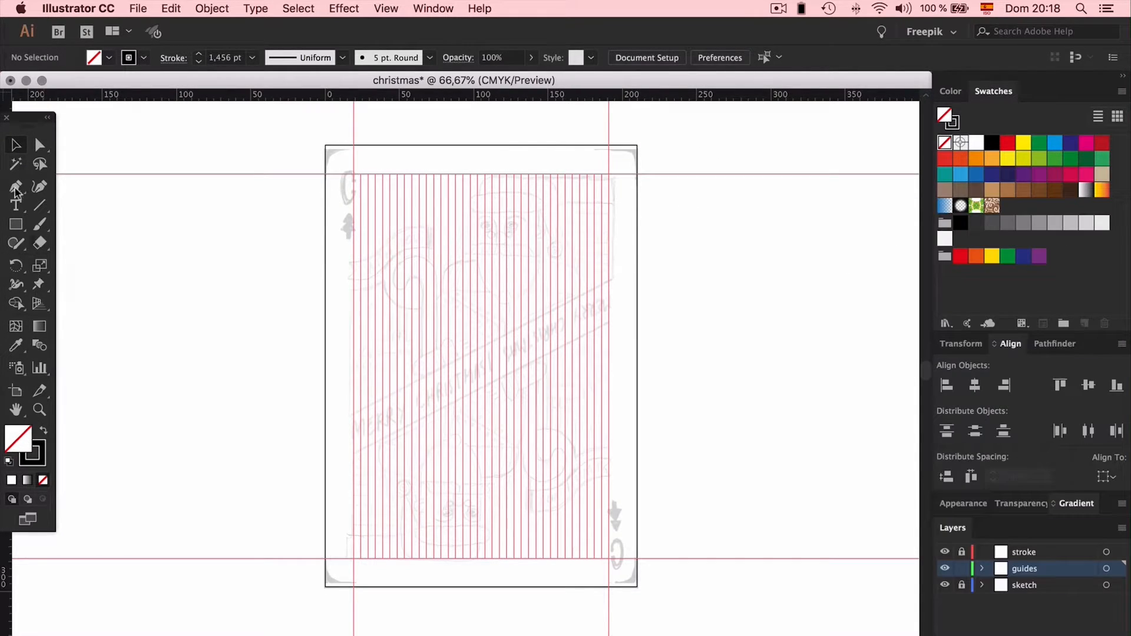
left_click(39, 205)
left_click_drag(715, 247, 687, 415)
key("v")
left_click(693, 318)
left_click_drag(703, 322, 676, 329)
Lock the guides layer, and unlock the stroke layer and make it the active layer
left_click(961, 569)
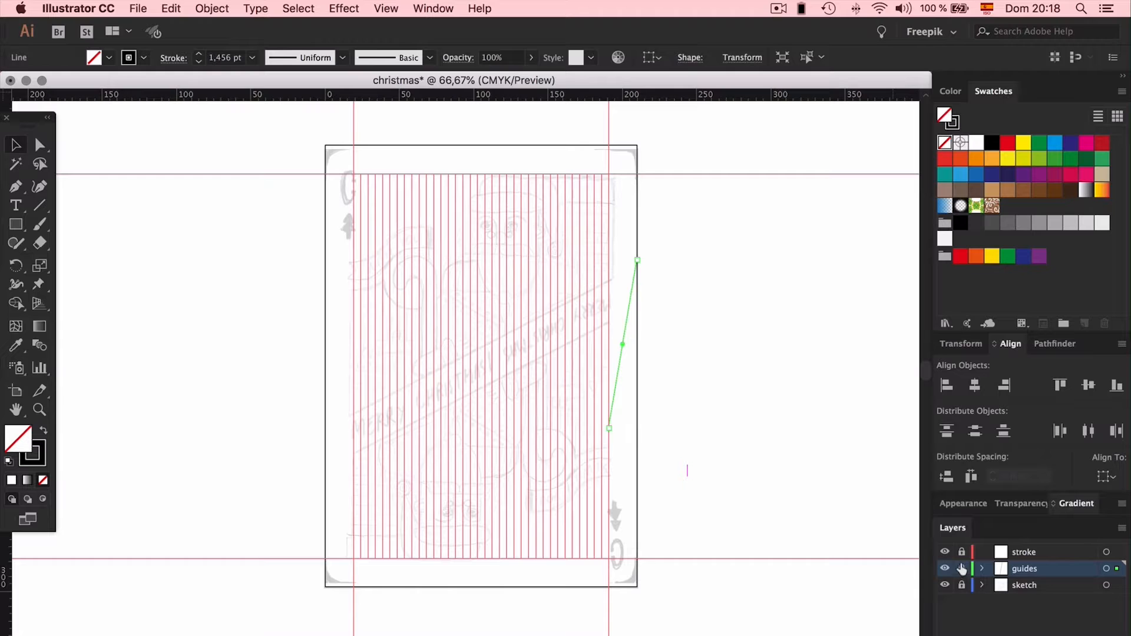
left_click(961, 552)
left_click(1050, 552)
Paint a yellow curved brush stroke across the slanted line on the stroke layer, and undo it
key("super+equal")
key("super+equal")
key("super+equal")
key("super+equal")
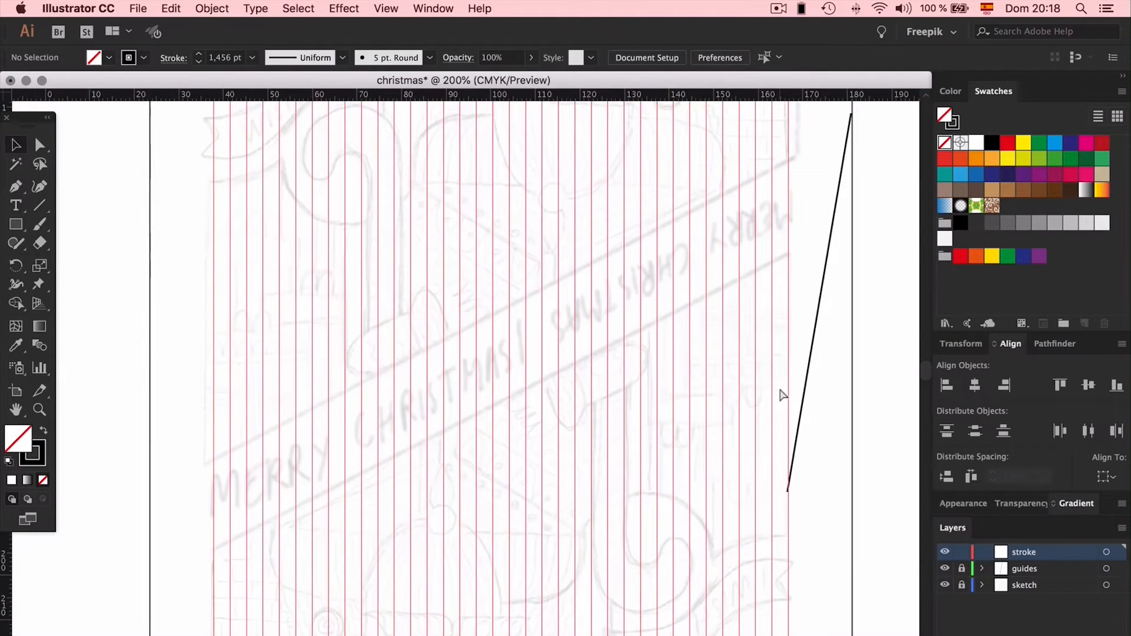
scroll(779, 390, "right", 5)
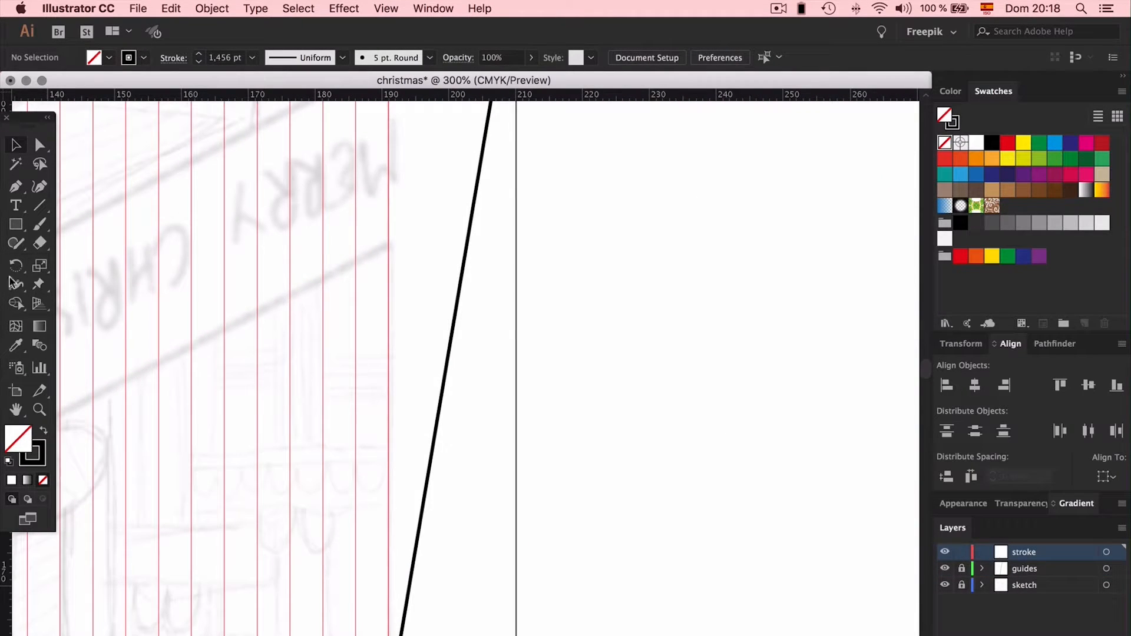
left_click(39, 224)
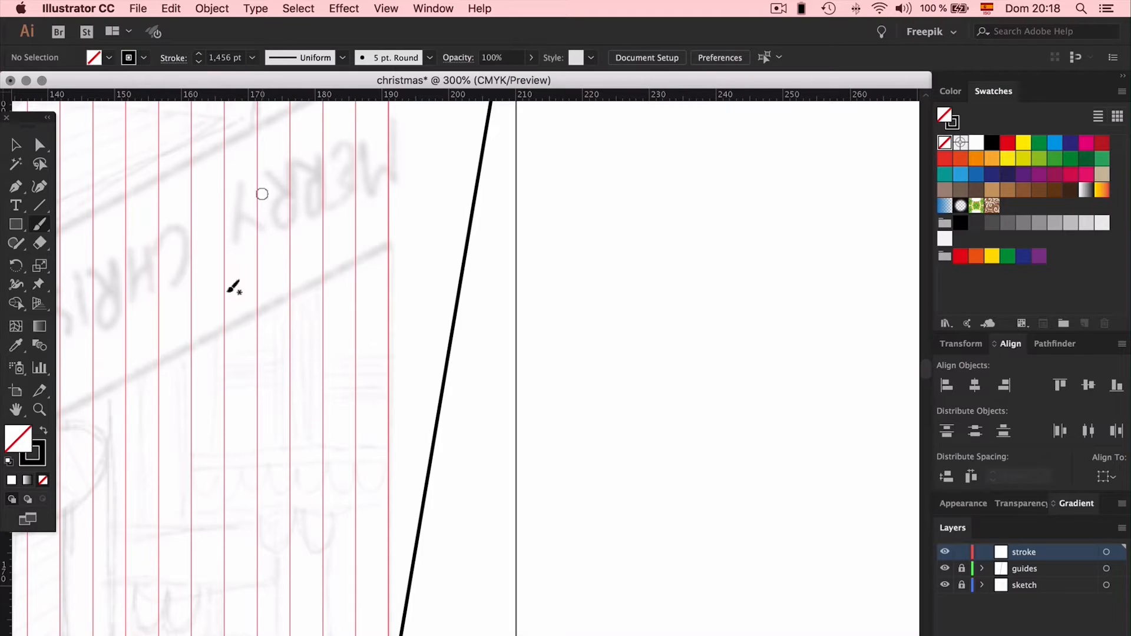
left_click(40, 445)
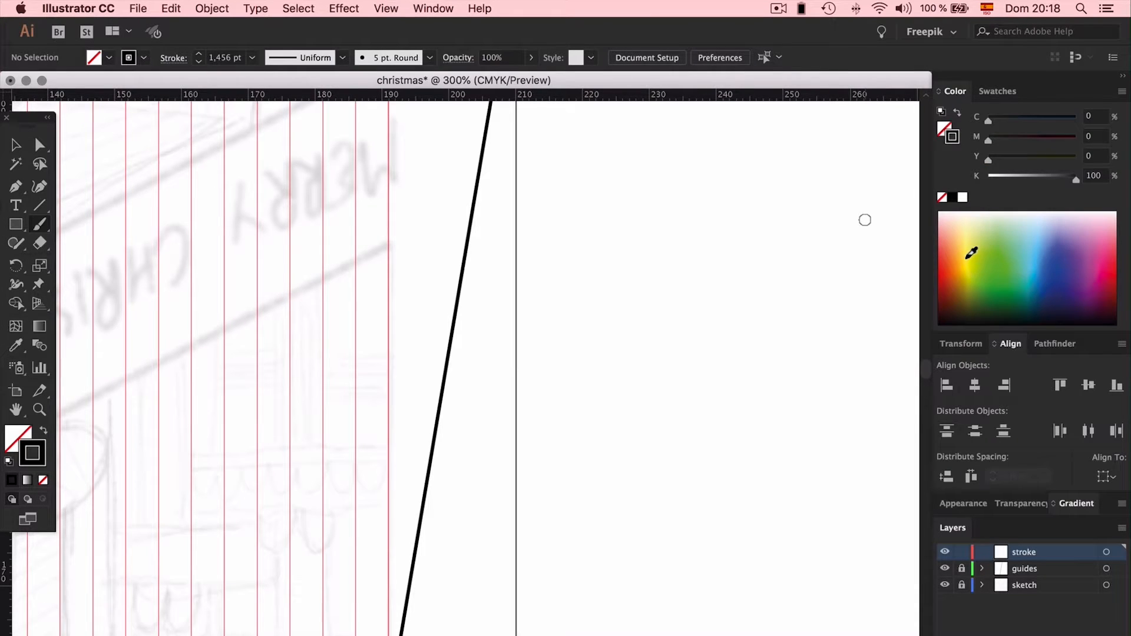
left_click(972, 252)
mouse_move(217, 218)
left_mouse_down()
mouse_move(371, 259)
mouse_move(527, 392)
mouse_move(578, 419)
left_mouse_up()
key("v")
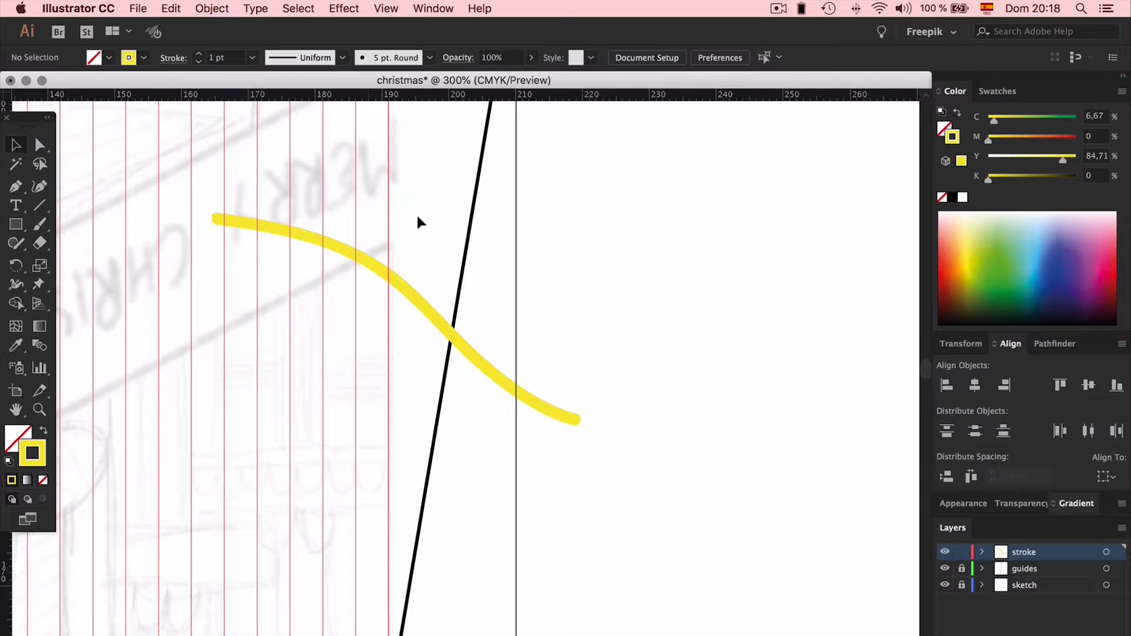
left_click(460, 344)
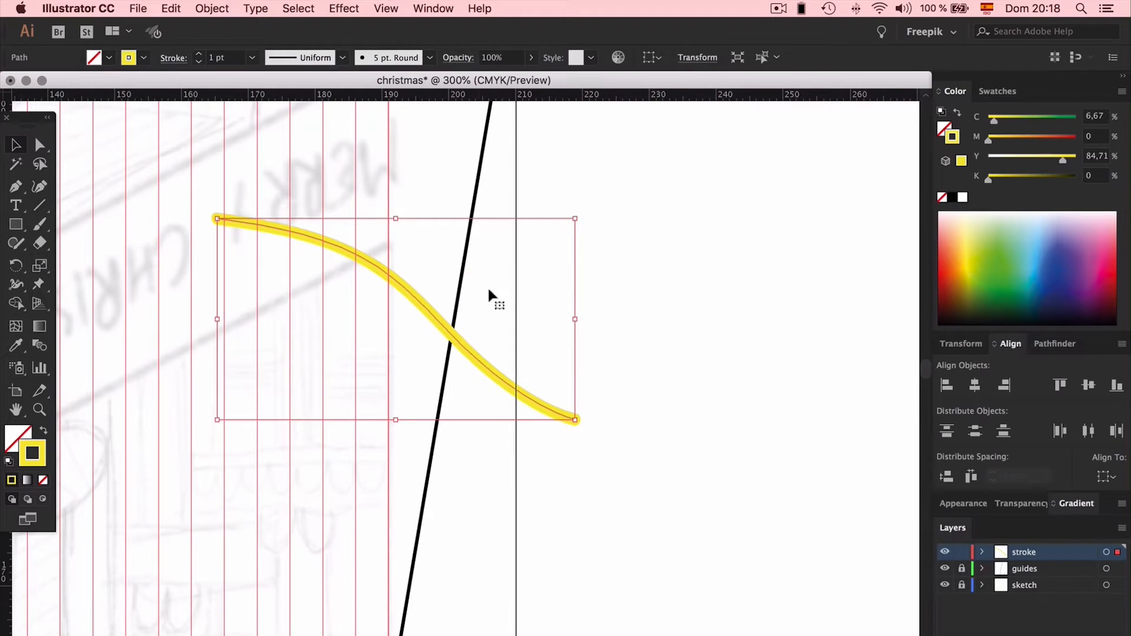
left_click(501, 262)
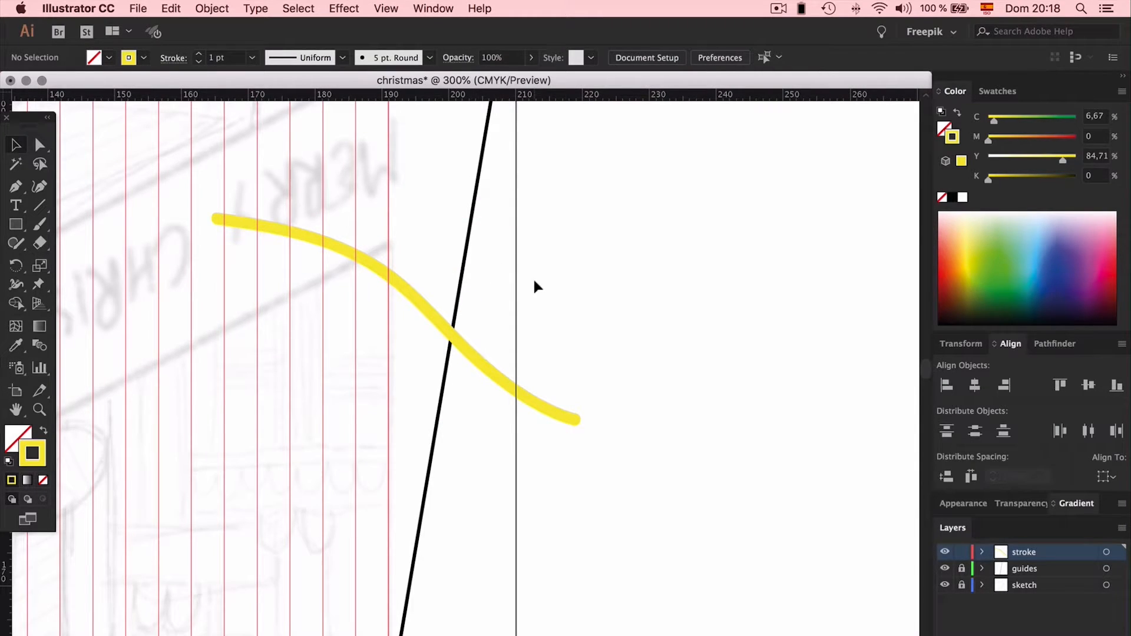
key("super+z")
key("super+z")
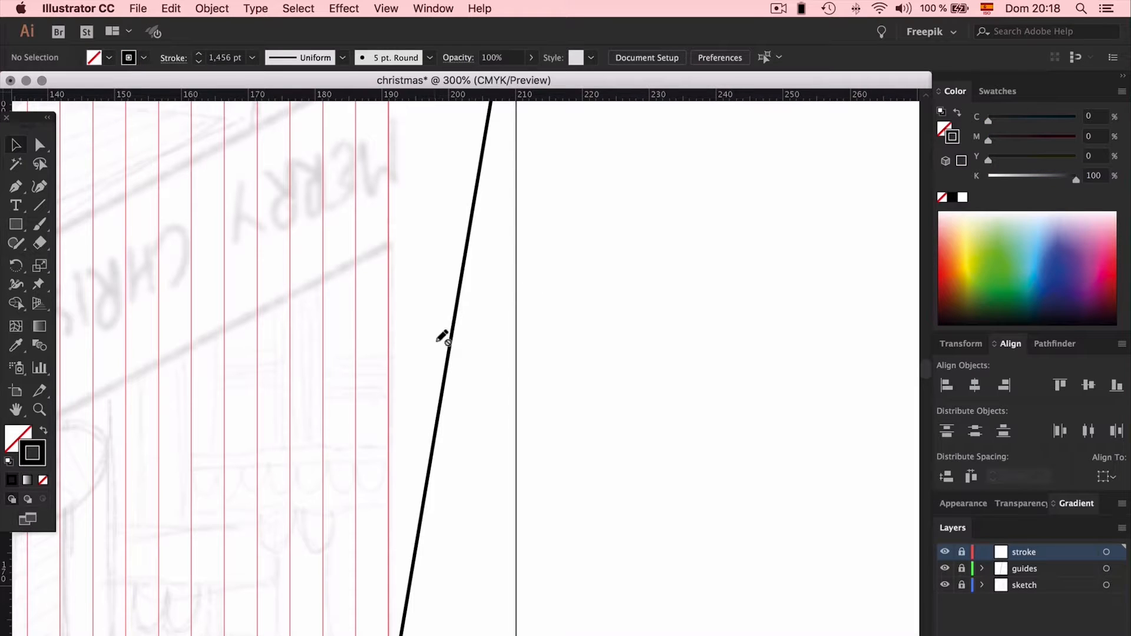
Unlock the stroke and guides layers and delete the slanted test line
left_click_drag(962, 568, 961, 552)
left_click(460, 295)
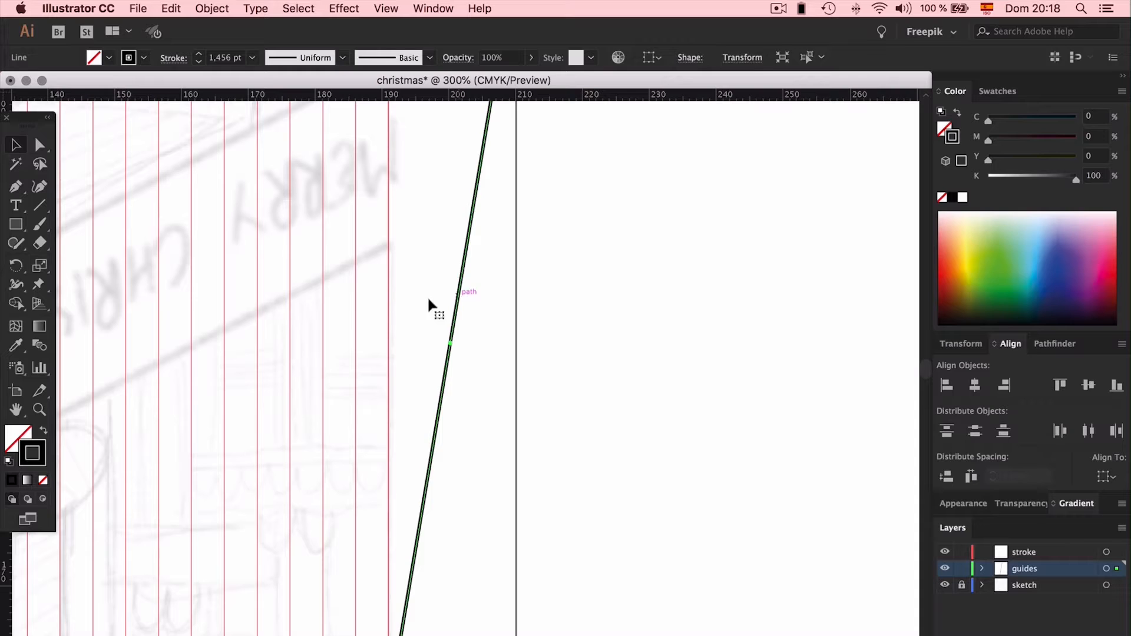
key("Delete")
Pull the duplicate vertical guides off the right and left margin guides and delete them
left_click(388, 275)
left_click_drag(388, 275, 463, 285)
left_click(422, 332)
scroll(421, 331, "left", 15)
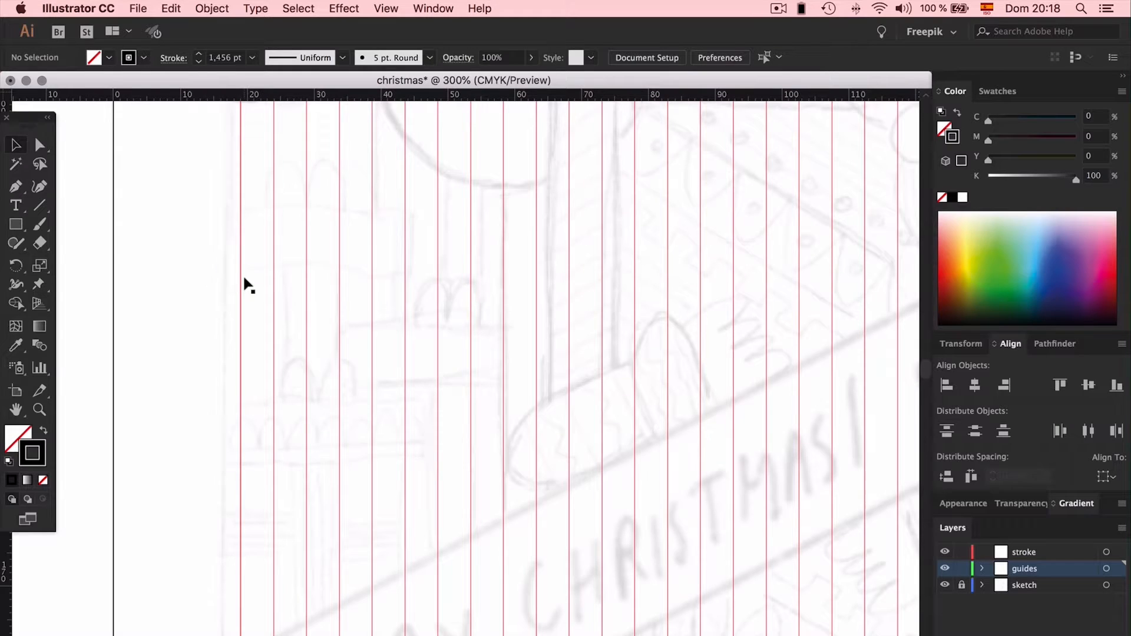
left_click_drag(240, 282, 177, 283)
key("Delete")
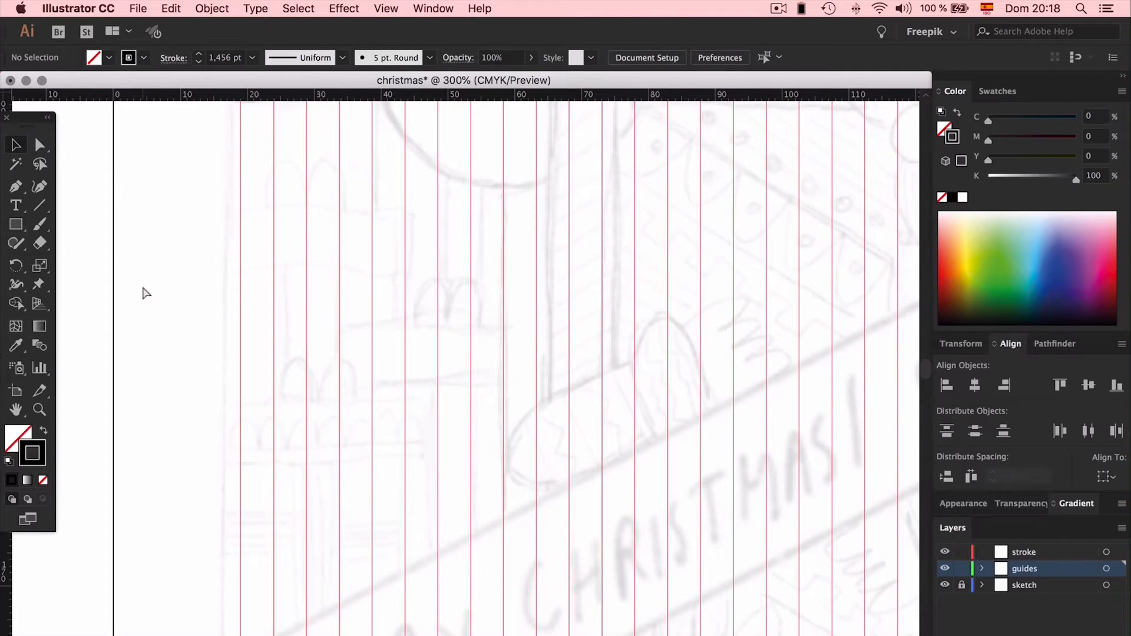
key("super+minus")
key("super+minus")
key("super+minus")
key("super+minus")
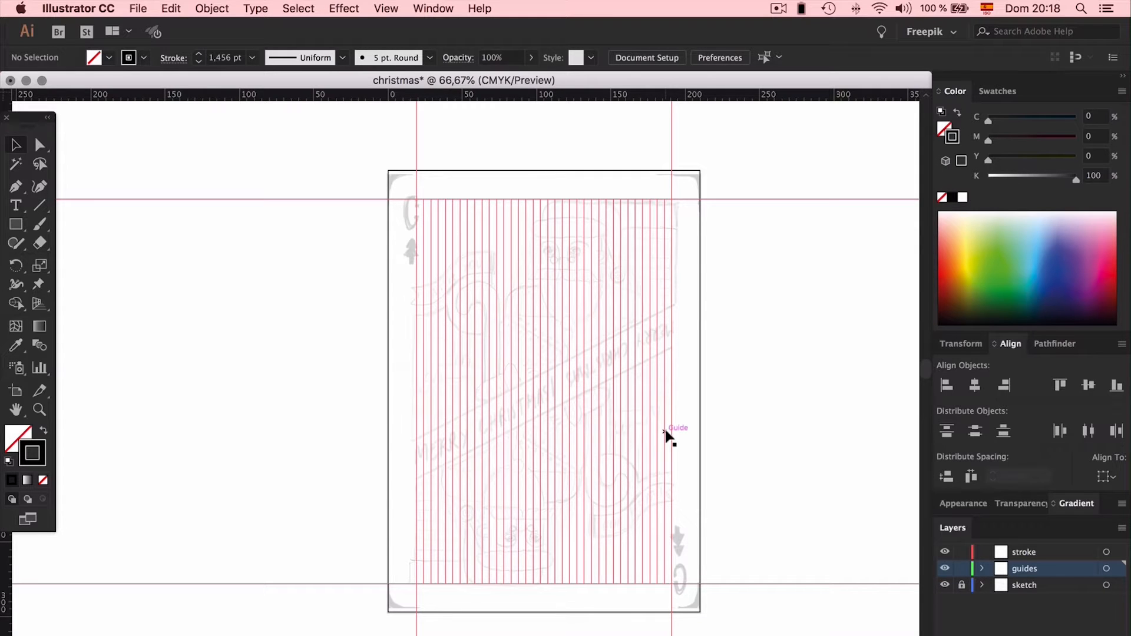
scroll(736, 372, "right", 2)
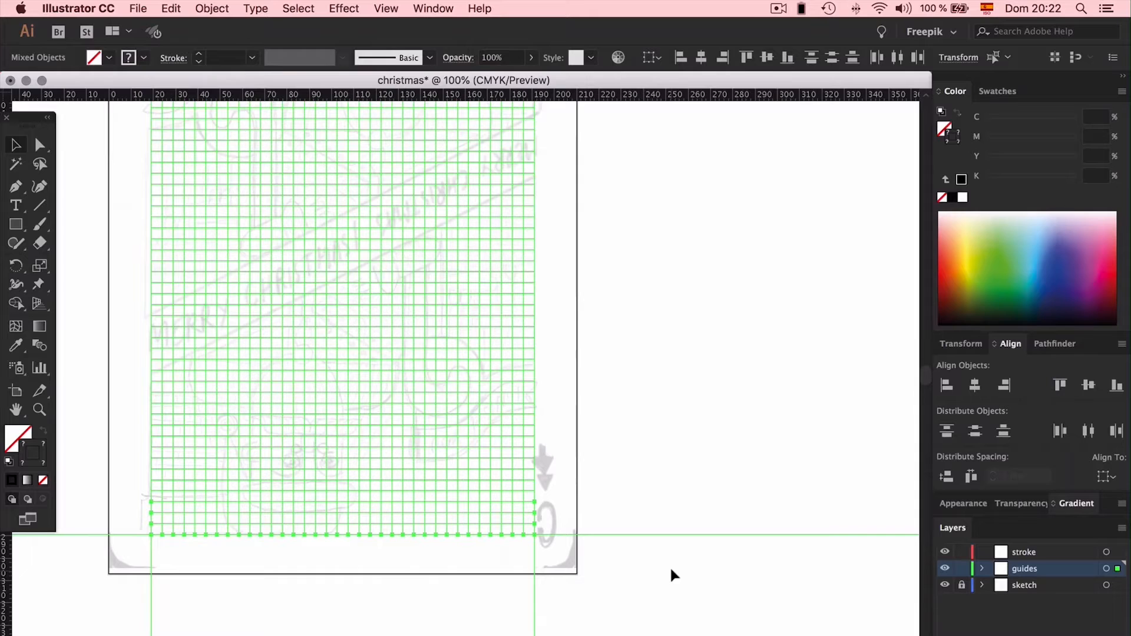
Group all the selected grid guides and set their alignment reference to the artboard
key("cmd+g")
left_click(654, 57)
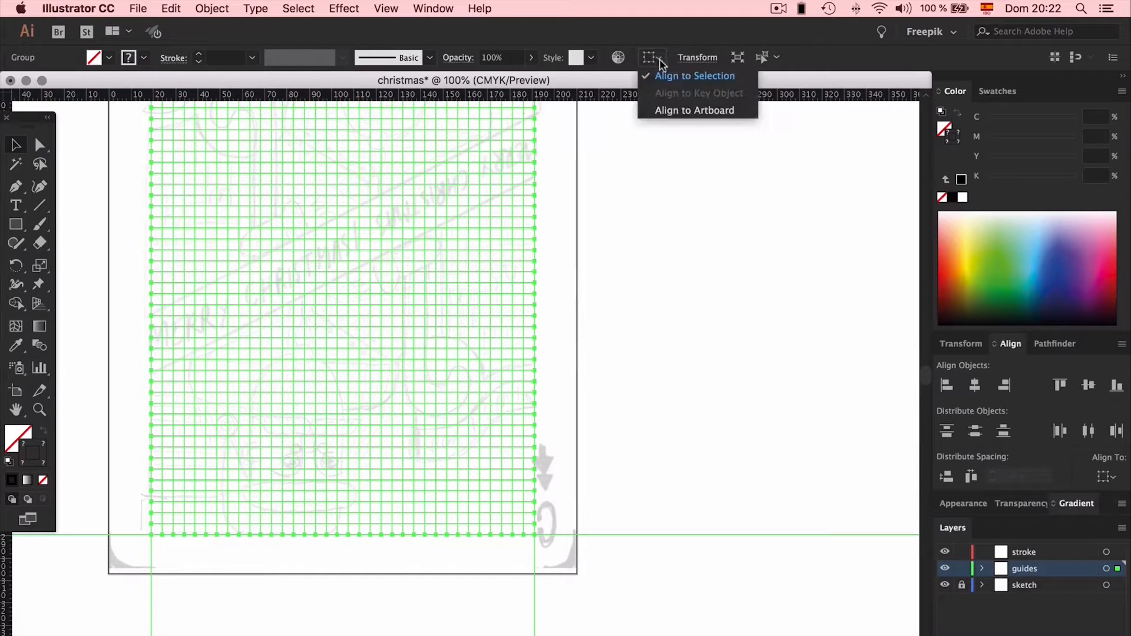
left_click(681, 109)
left_click(758, 391)
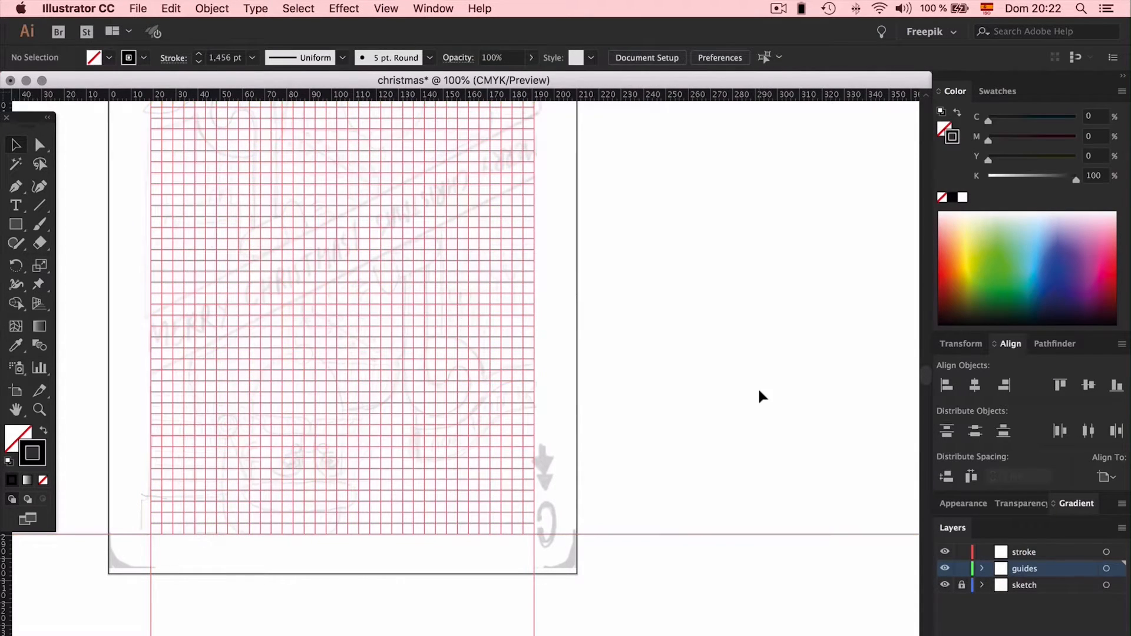
Inspect the guide grid from the upper to the lower margin of the artboard
scroll(759, 391, "left", 1)
scroll(757, 396, "left", 5)
scroll(757, 396, "up", 10)
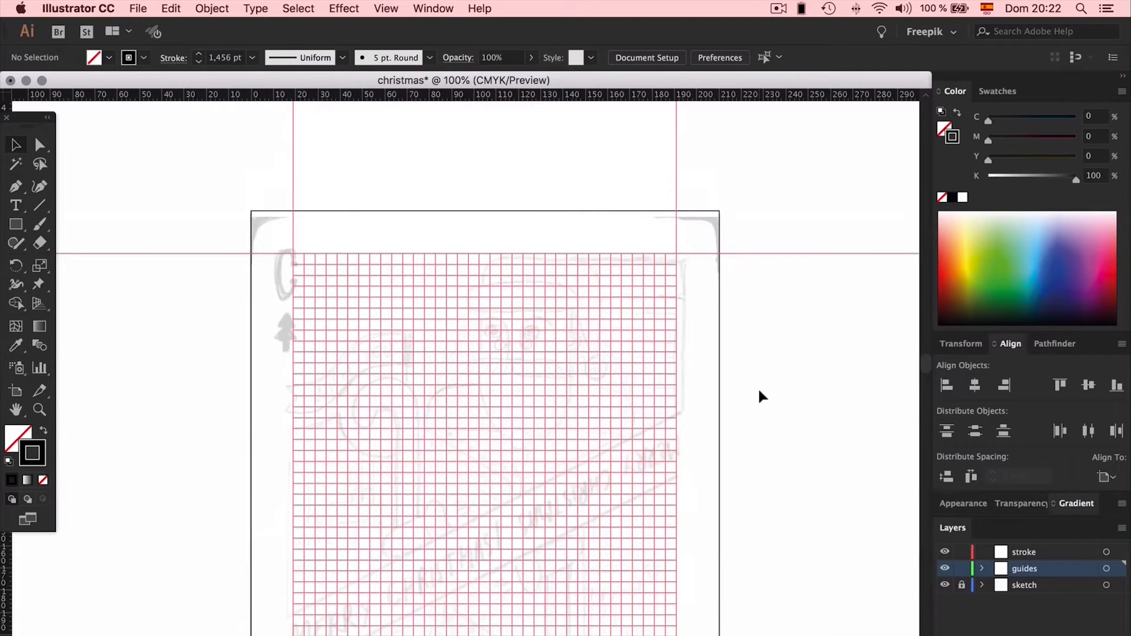
key("cmd+minus")
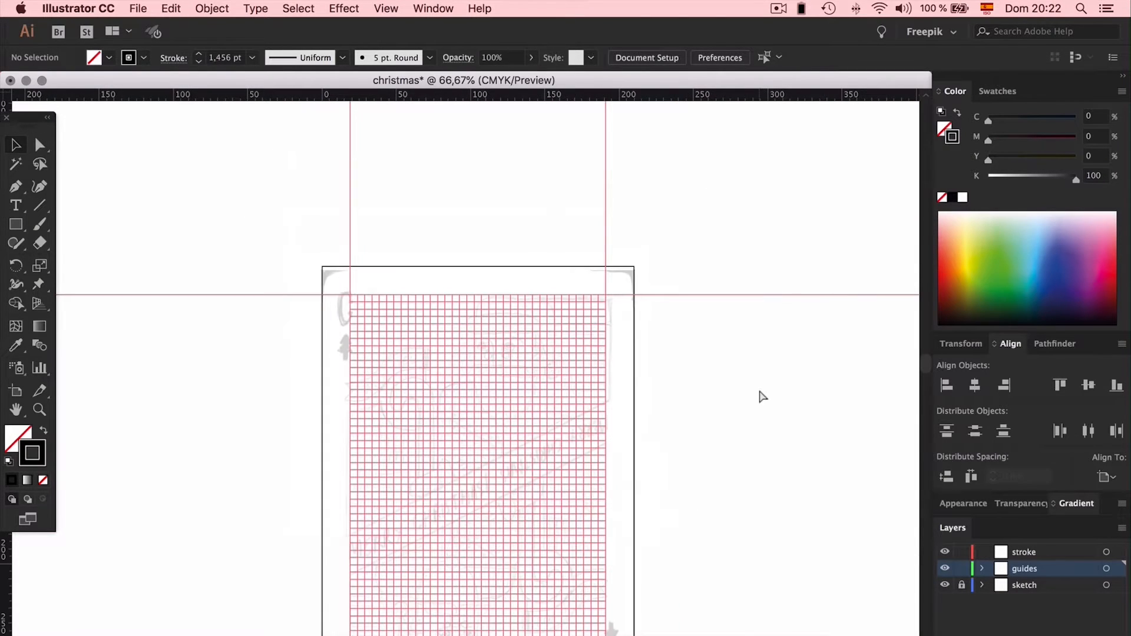
scroll(757, 387, "down", 8)
scroll(725, 383, "right", 1)
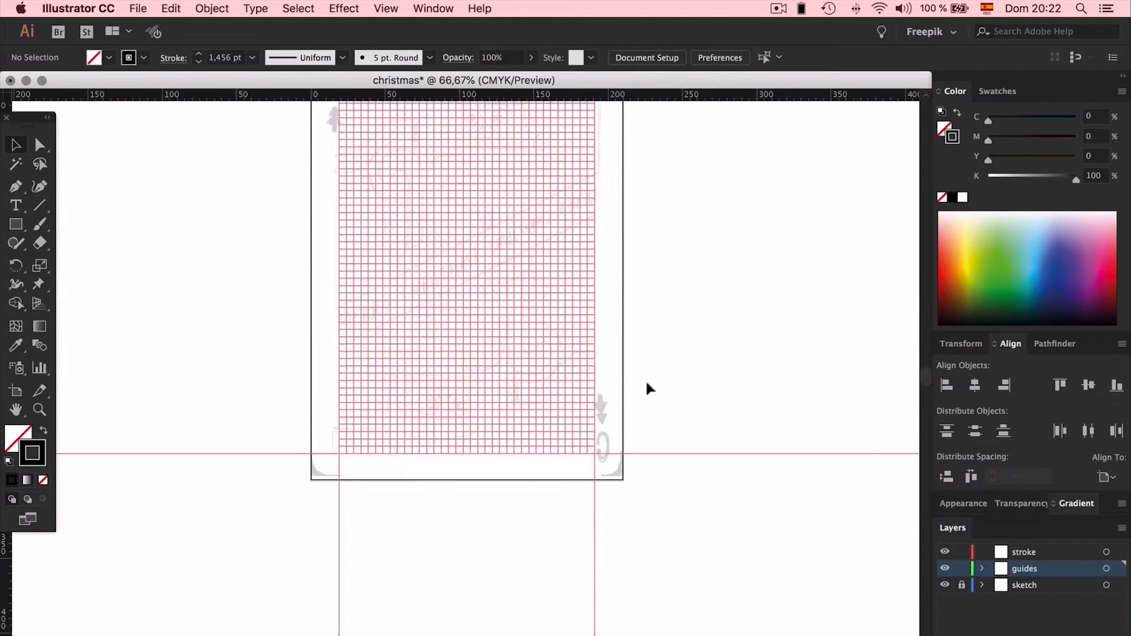
scroll(668, 345, "up", 1)
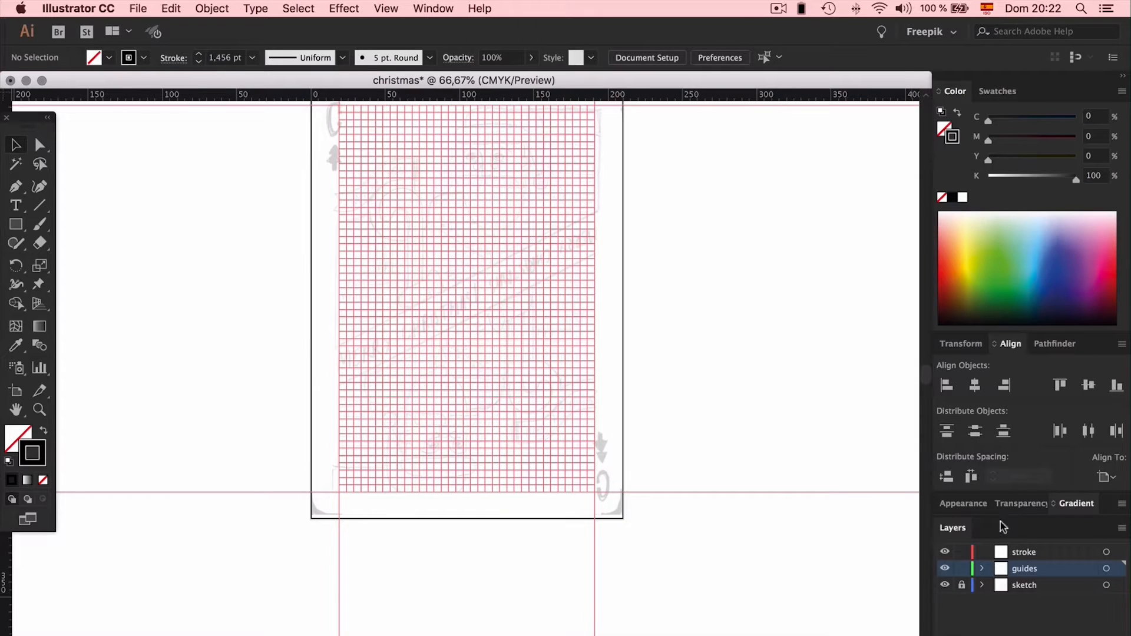
Select all the guides and change the guides layer's color to Orange
key("super+a")
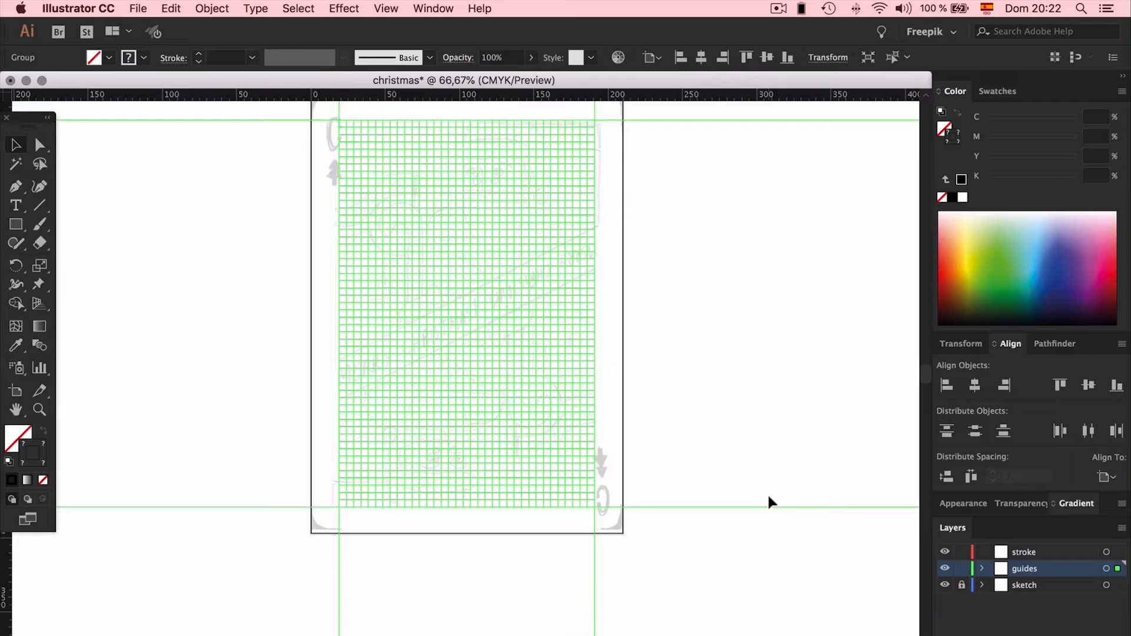
scroll(768, 498, "up", 3)
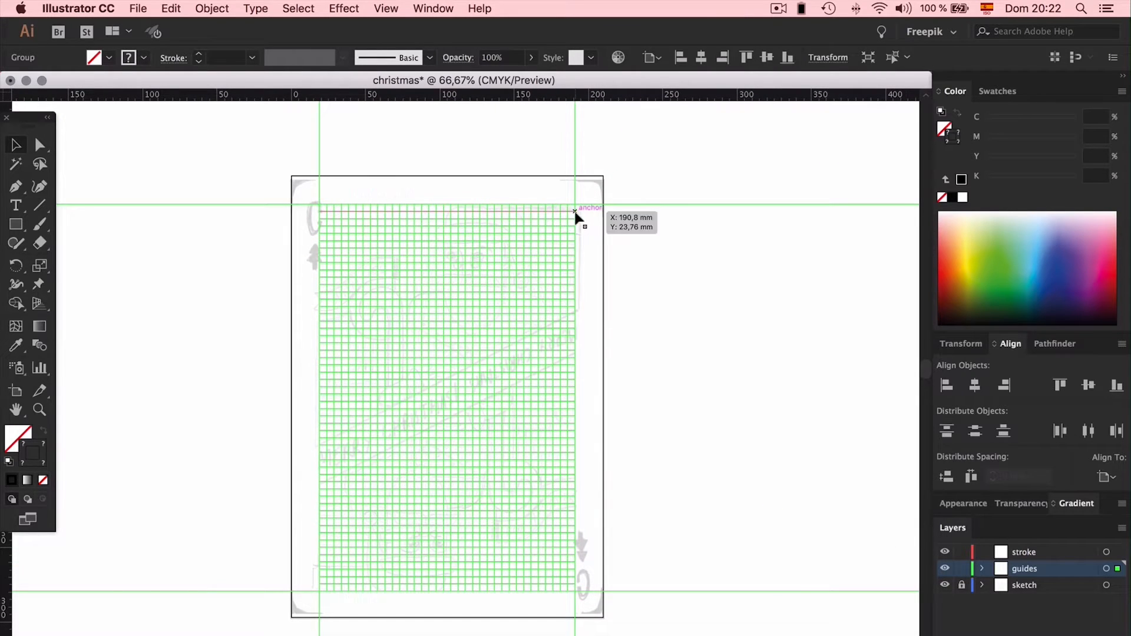
key("shift+super+a")
key("super+a")
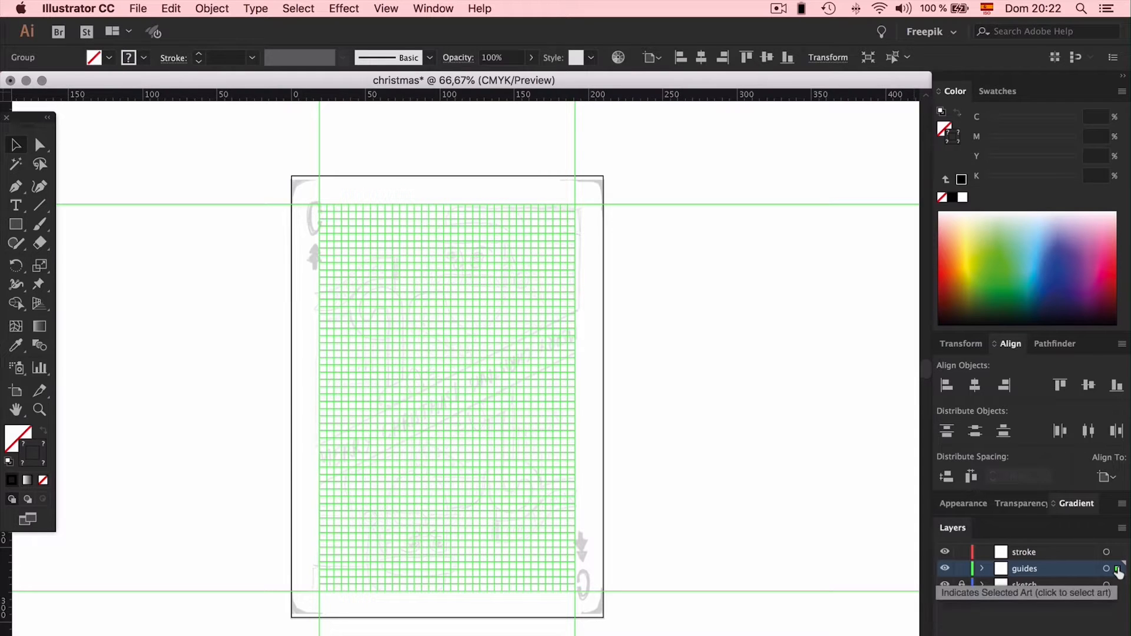
double_click(1036, 568)
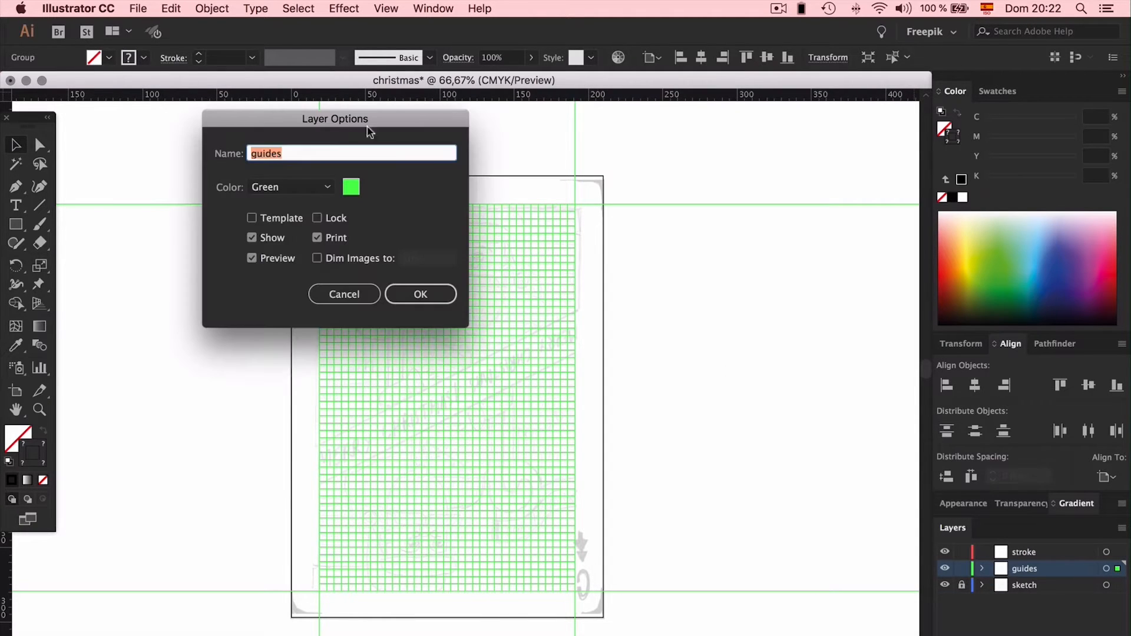
left_click(327, 186)
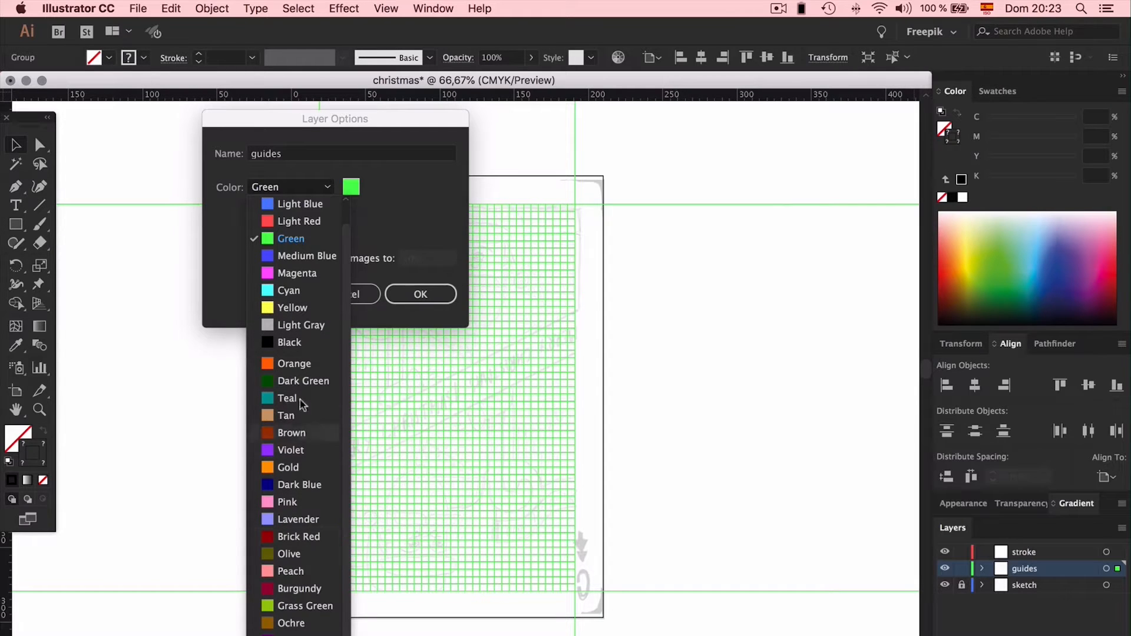
left_click(302, 364)
left_click(421, 293)
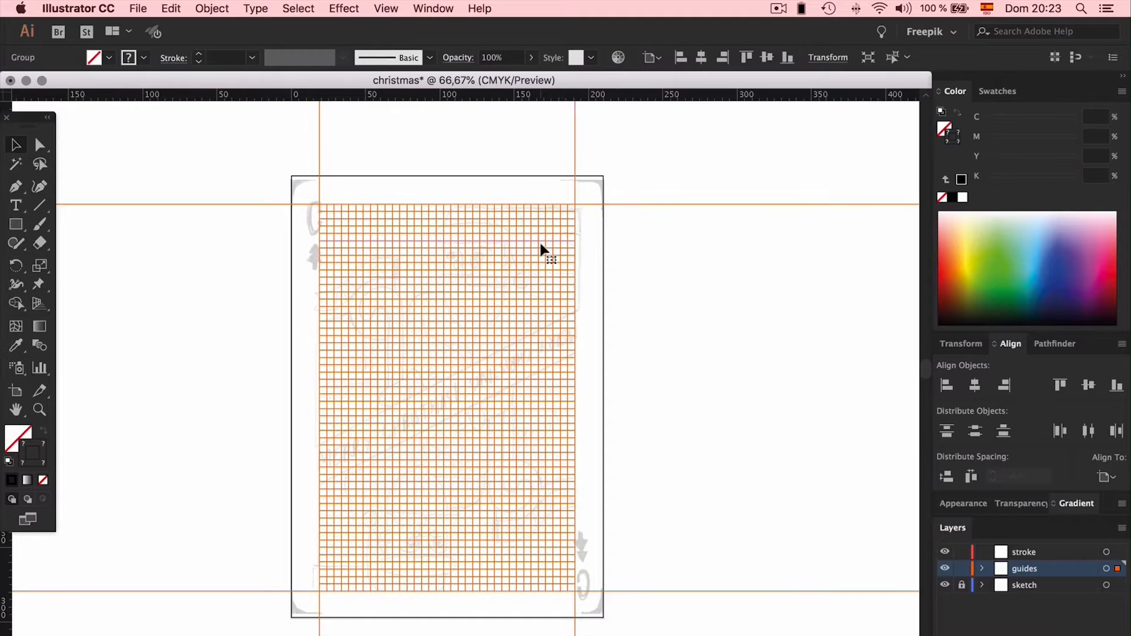
Compare the grid guides' color in selected and deselected state near the artboard's right margin
scroll(540, 244, "right", 5)
key("super+equal")
key("super+equal")
key("super+equal")
key("super+equal")
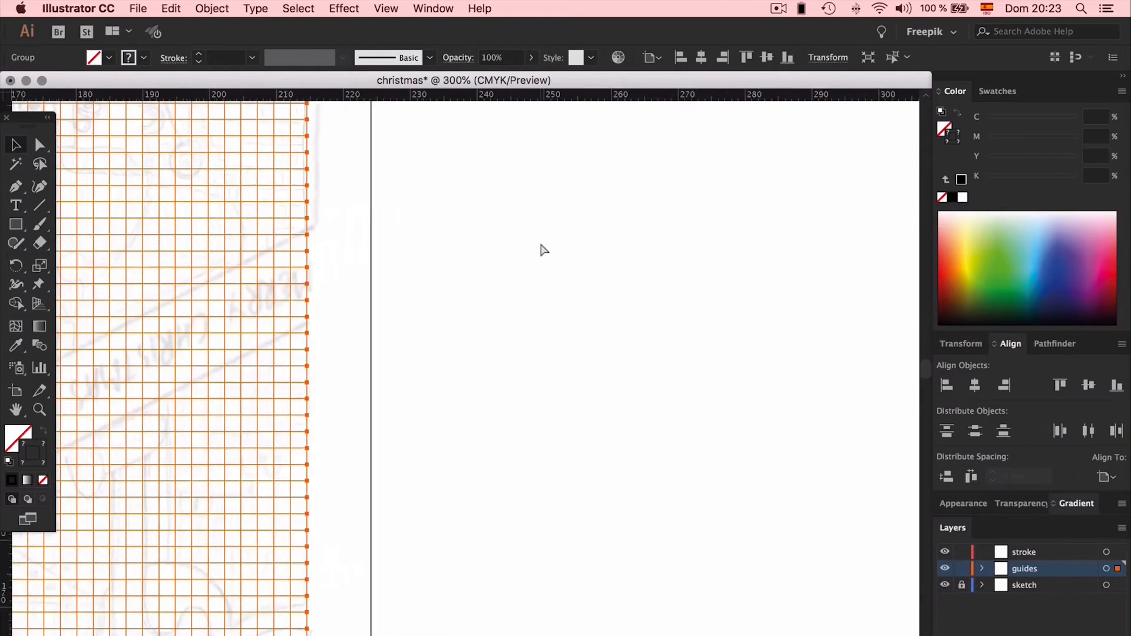
key("super+equal")
scroll(540, 244, "left", 10)
left_click(674, 300)
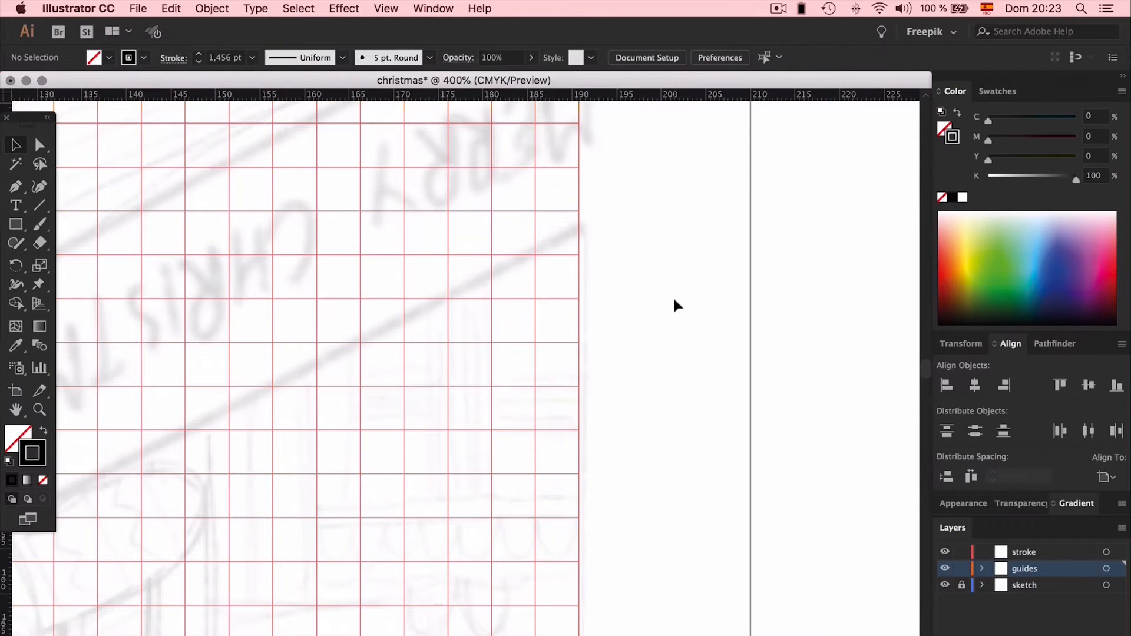
left_click(536, 347)
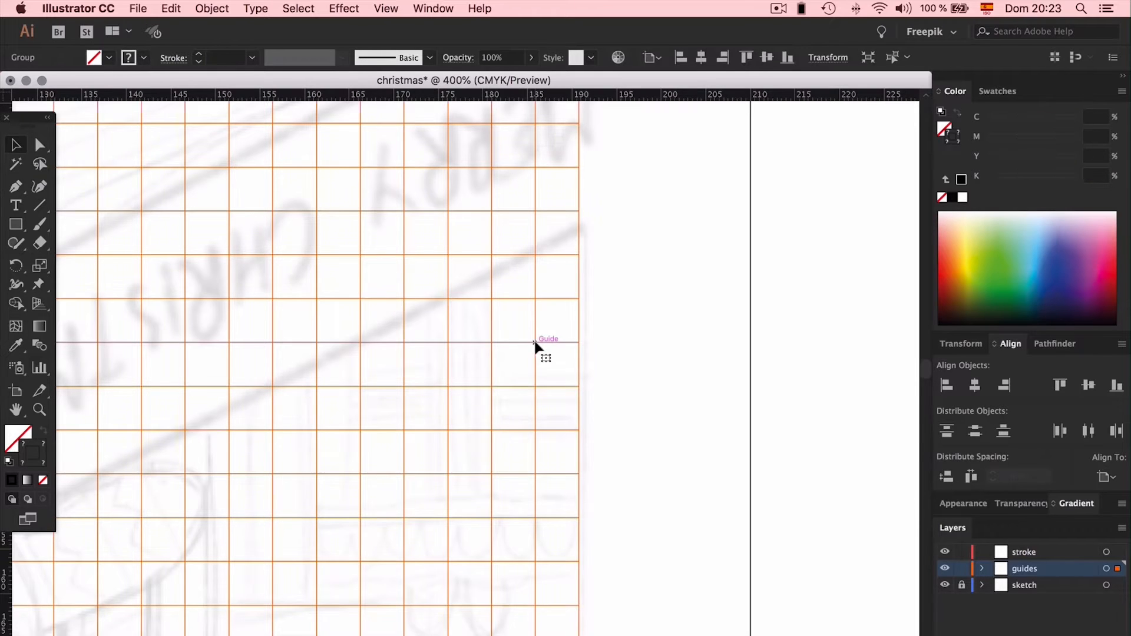
left_click(640, 340)
left_click(572, 343)
Try Magenta as the guides layer's color, then set it back to Green
double_click(1037, 569)
left_click(316, 193)
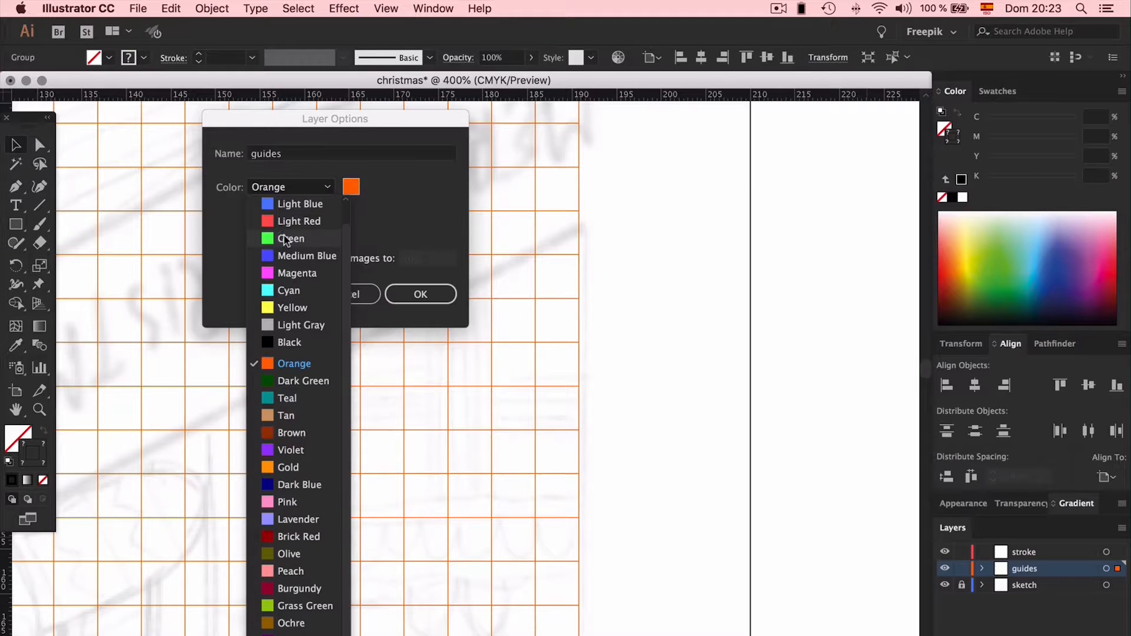
left_click(288, 273)
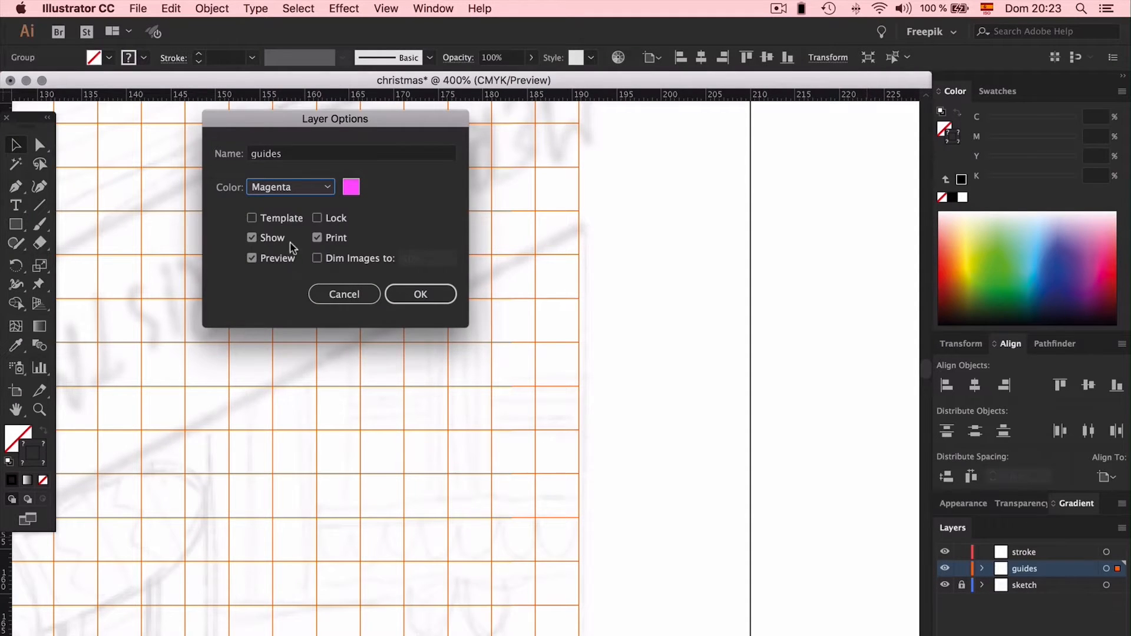
left_click(305, 191)
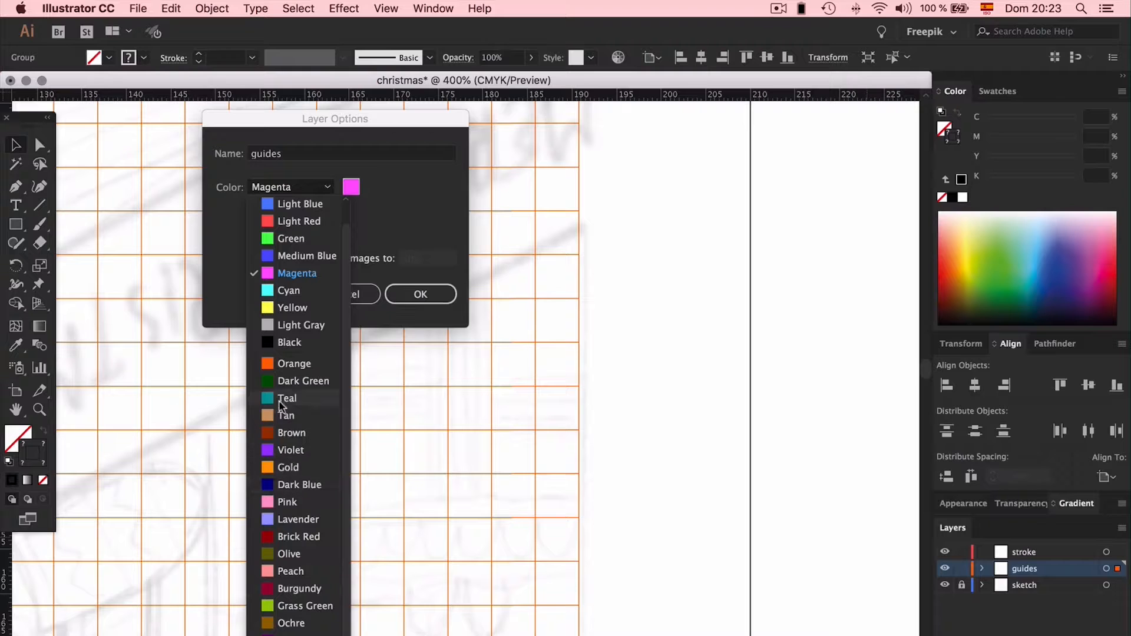
left_click(321, 239)
left_click(429, 293)
Move the grouped guide grid sideways and undo the move
left_click(557, 300)
left_click(744, 320)
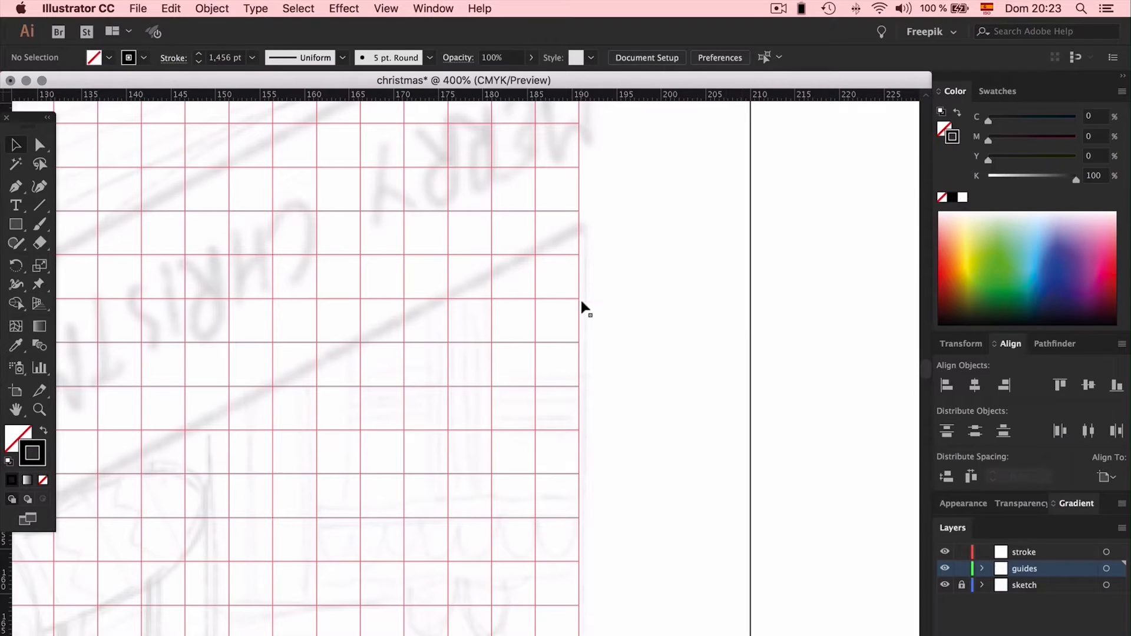
left_click_drag(581, 302, 511, 300)
key("super+z")
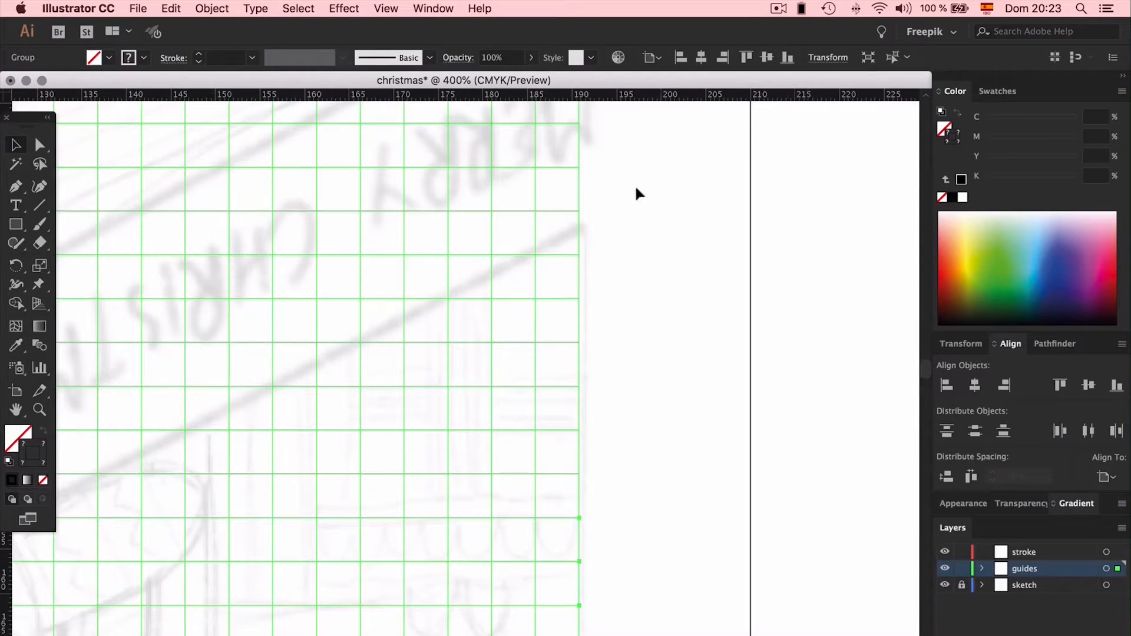
Lock the guides layer and make the stroke layer active
left_click(391, 9)
mouse_move(492, 470)
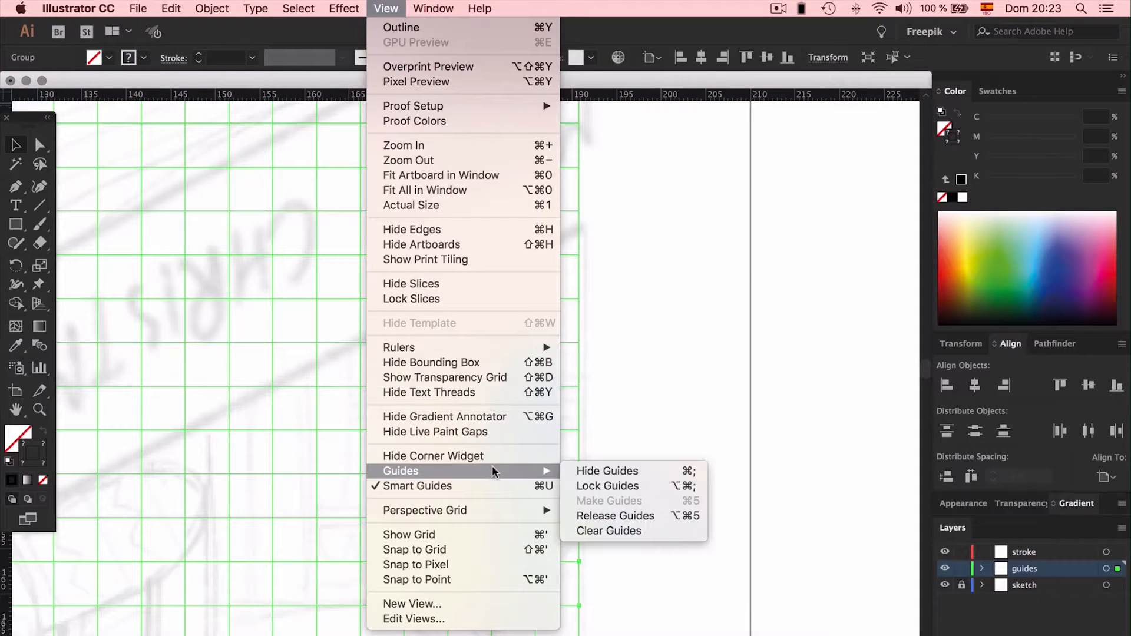
left_click(689, 486)
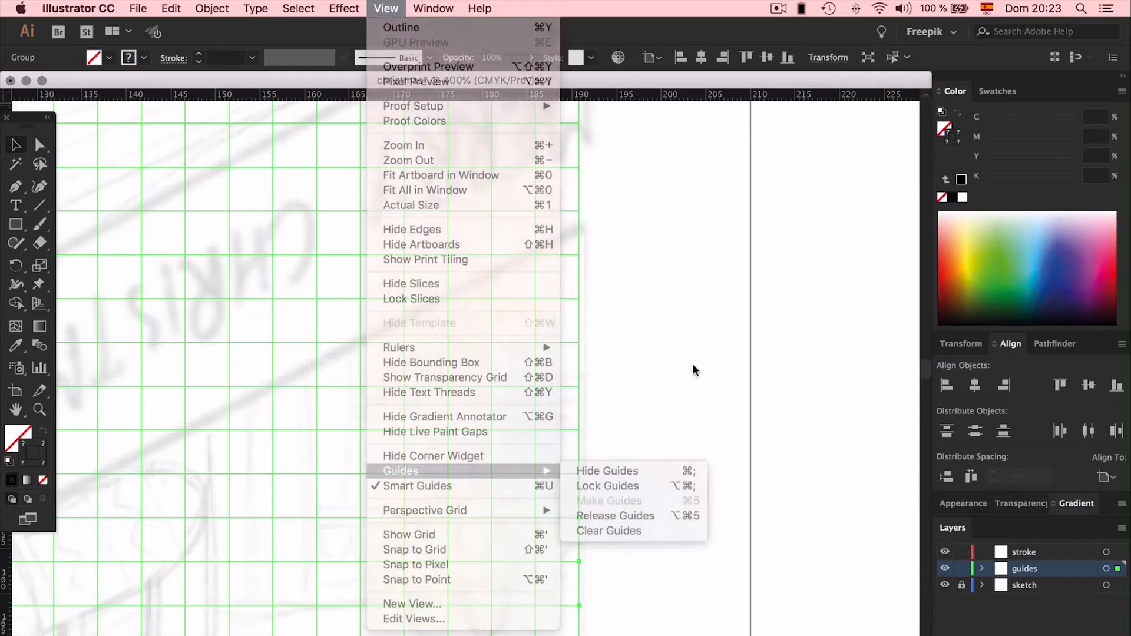
left_click(963, 568)
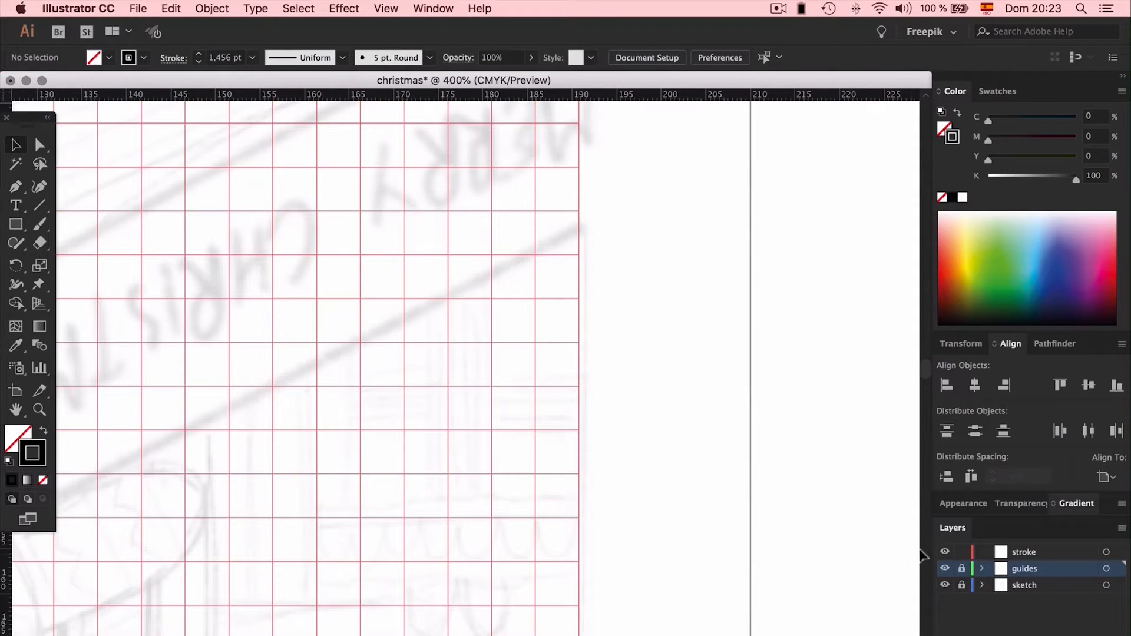
left_click(1022, 554)
key("super+minus")
key("super+minus")
key("super+minus")
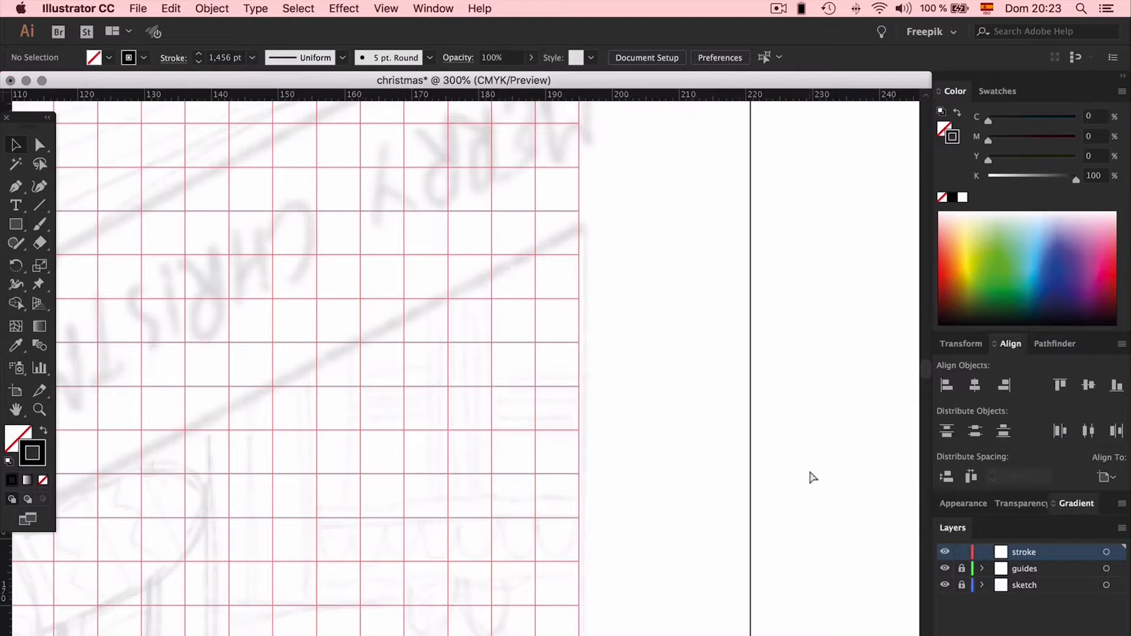
key("super+minus")
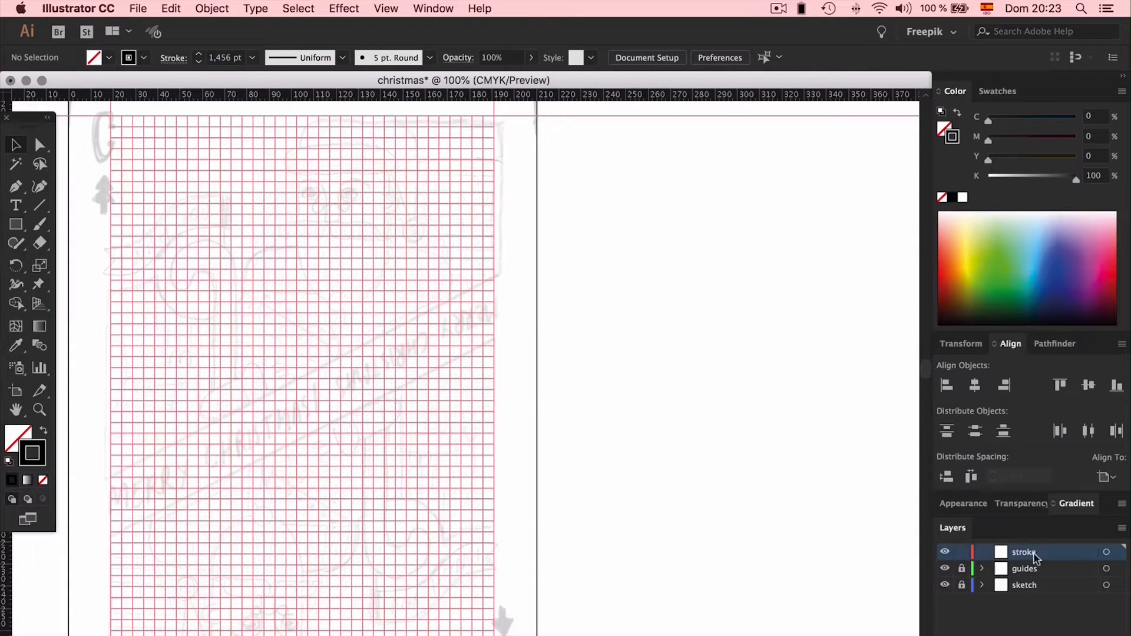
scroll(749, 373, "left", 5)
scroll(749, 373, "up", 3)
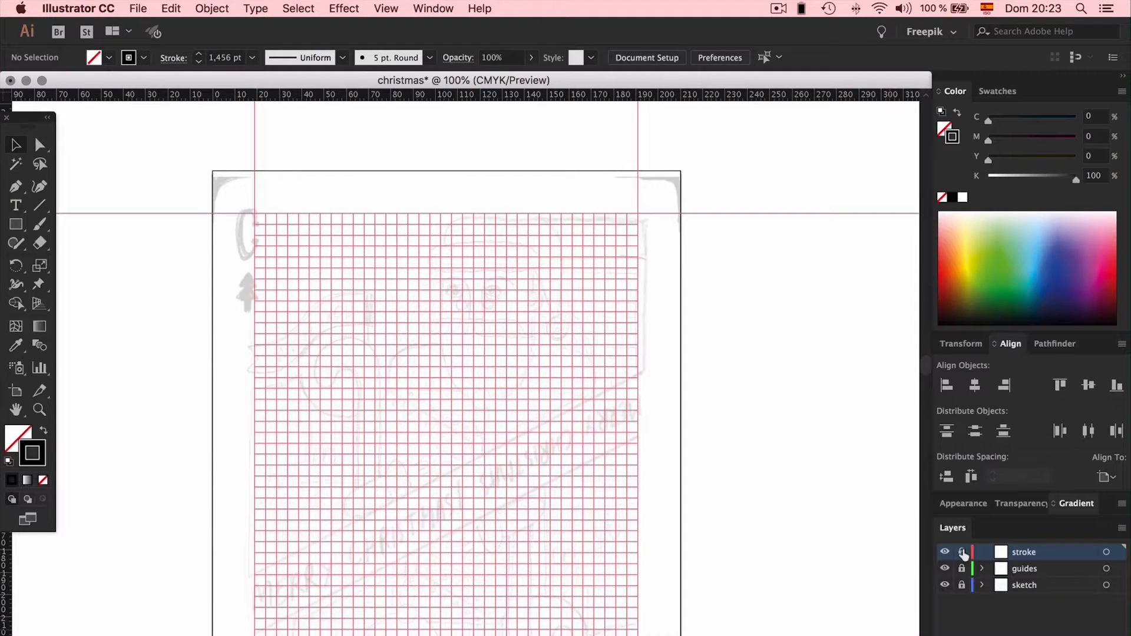
Unlock the sketch layer, set the sketch image's opacity to 49%, and lock the layer again
left_click(961, 585)
left_click(1023, 585)
left_click(513, 308)
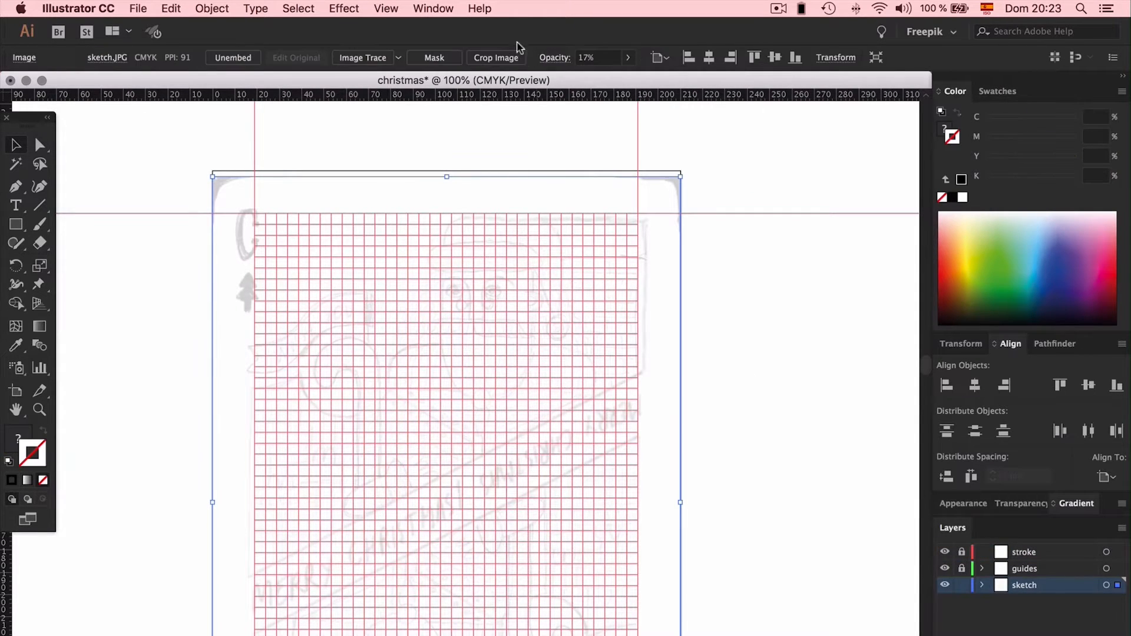
left_click(628, 57)
left_click_drag(579, 79, 595, 81)
left_click(830, 410)
left_click(961, 584)
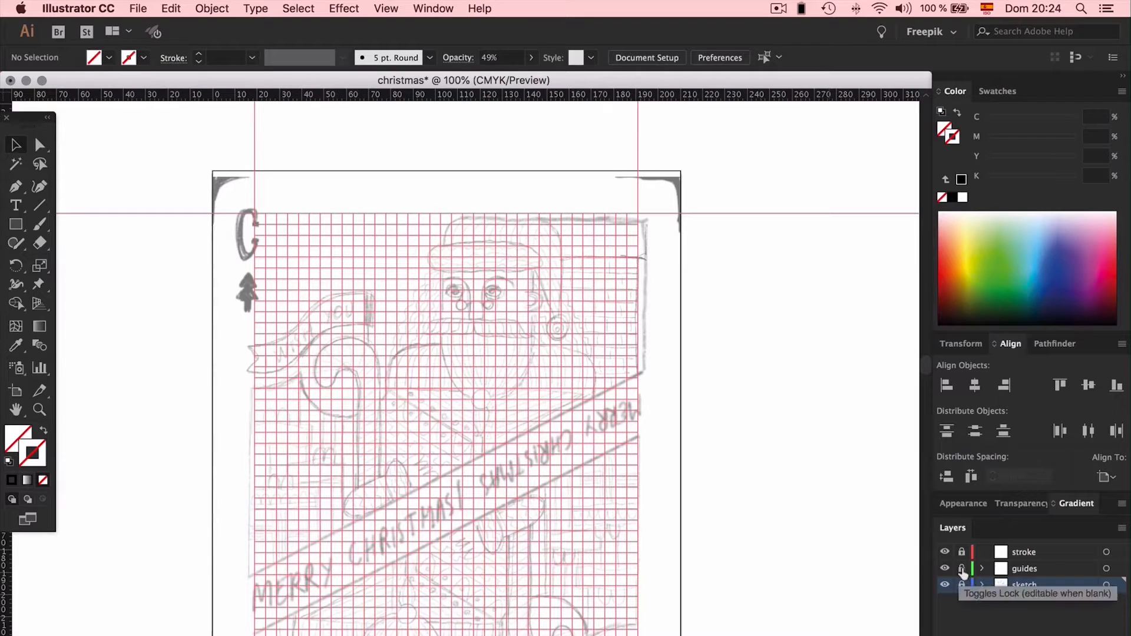
Unlock the stroke layer and make it active for tracing the Santa sketch
key("super+equal")
key("super+equal")
key("super+equal")
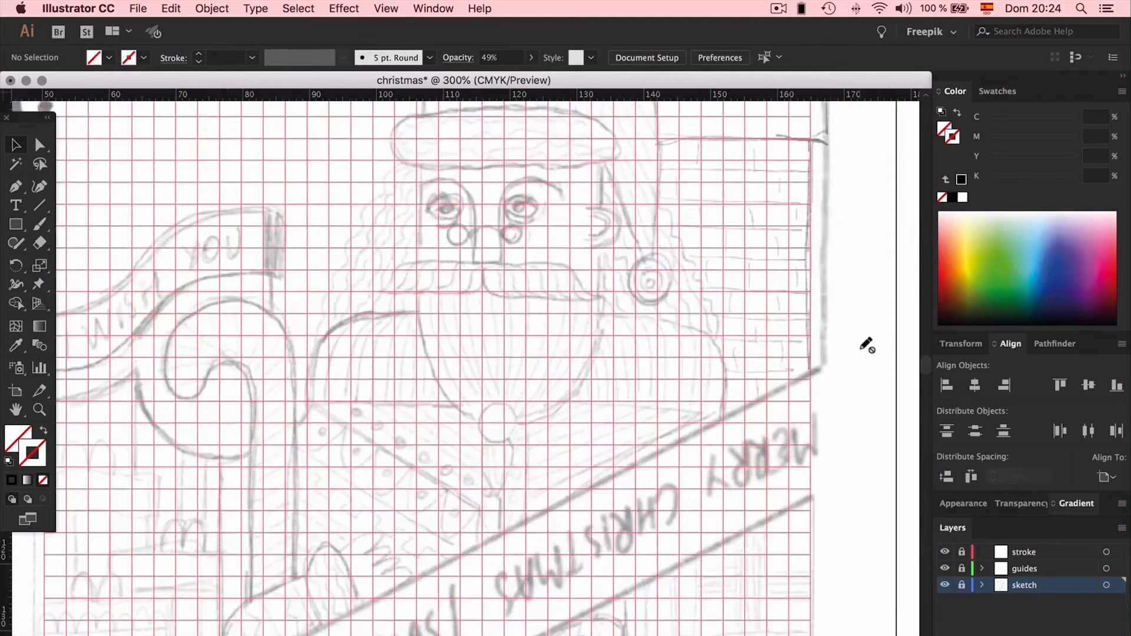
scroll(707, 412, "up", 5)
scroll(707, 413, "right", 6)
left_click(1051, 554)
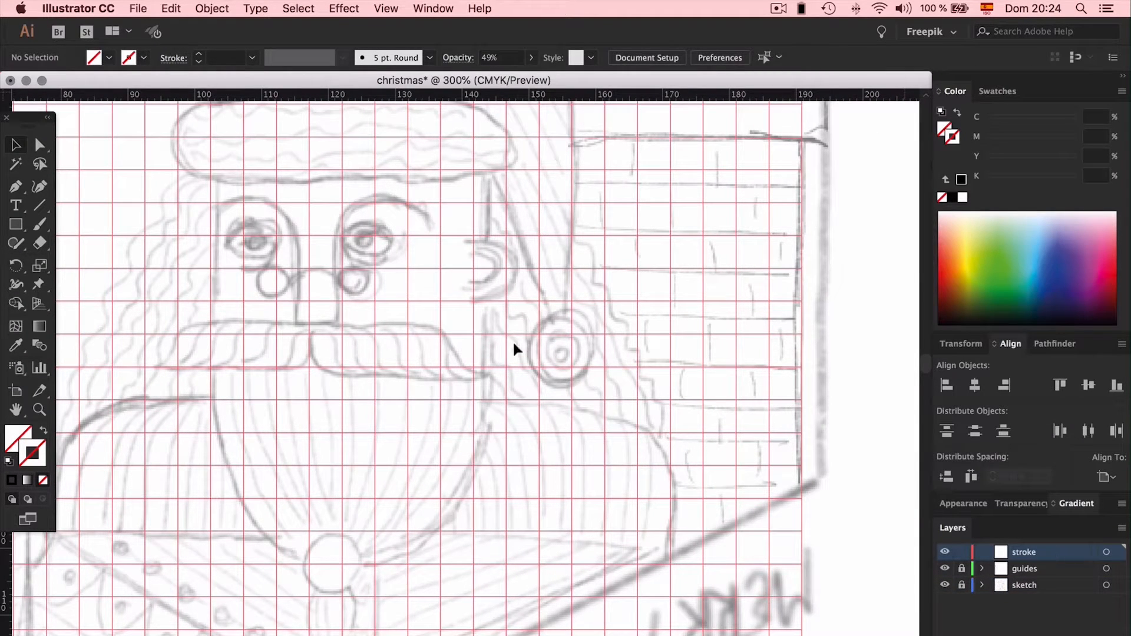
Reset the drawing colors to the default black 1 pt stroke and remove the fill
scroll(513, 340, "up", 3)
scroll(513, 341, "left", 1)
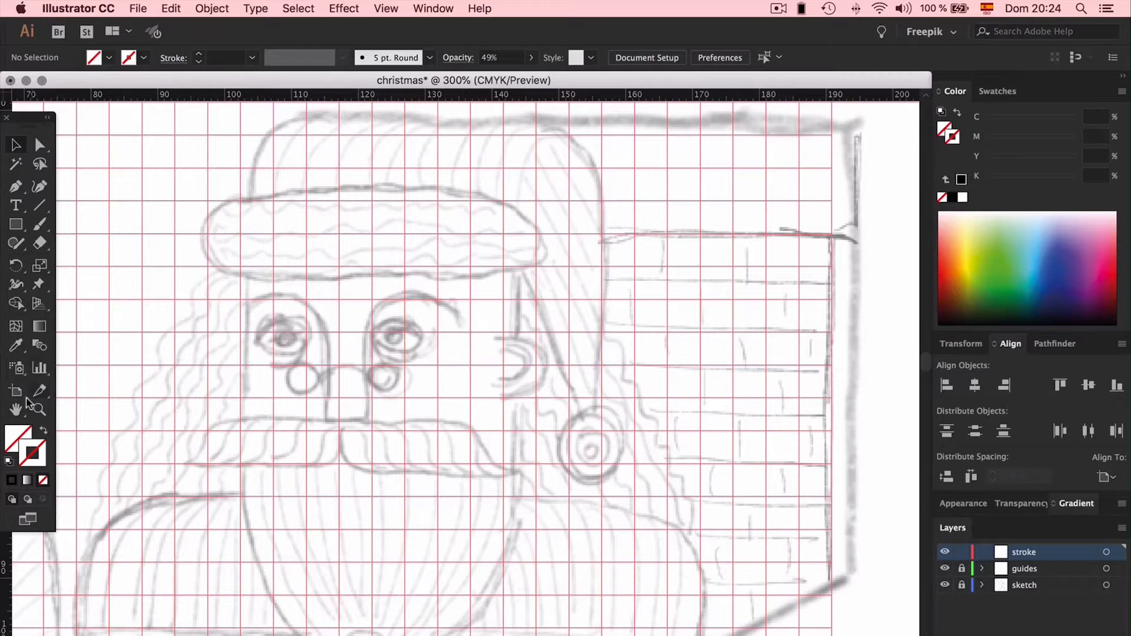
left_click(11, 464)
left_click(43, 480)
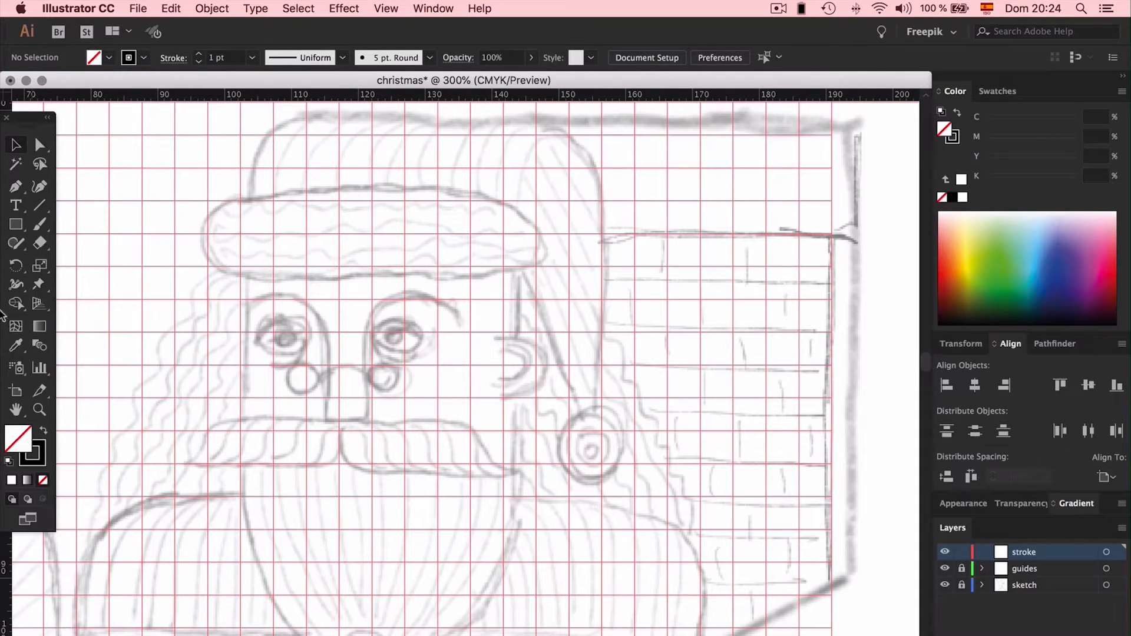
Draw an open zigzag path of eight straight segments with the Pen tool on the empty canvas beside the artboard
left_click(22, 188)
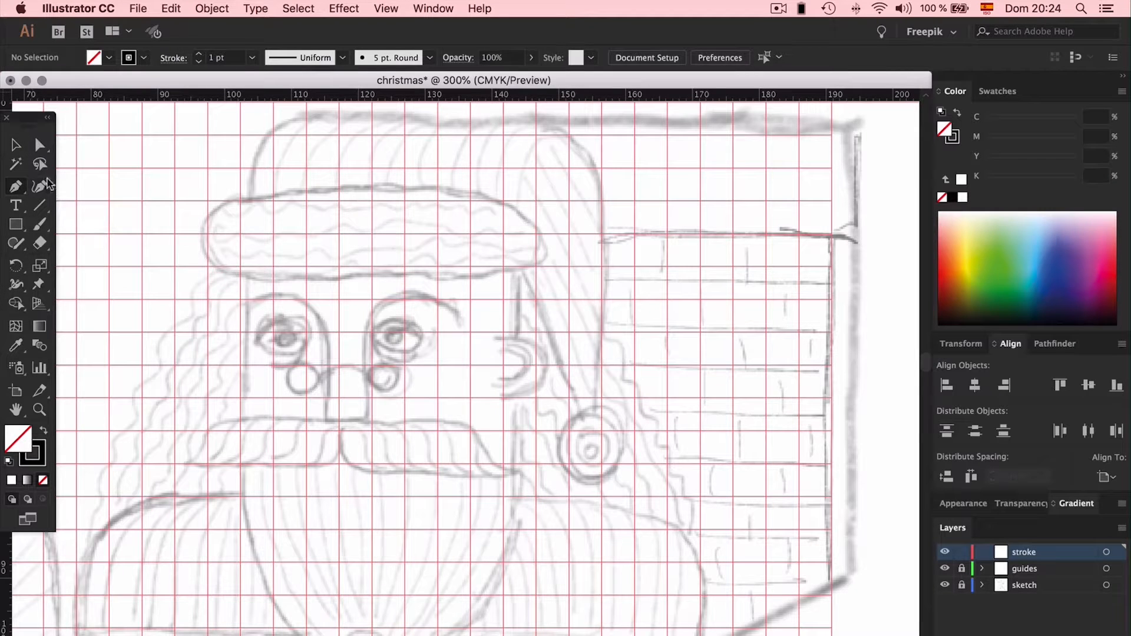
scroll(352, 284, "left", 15)
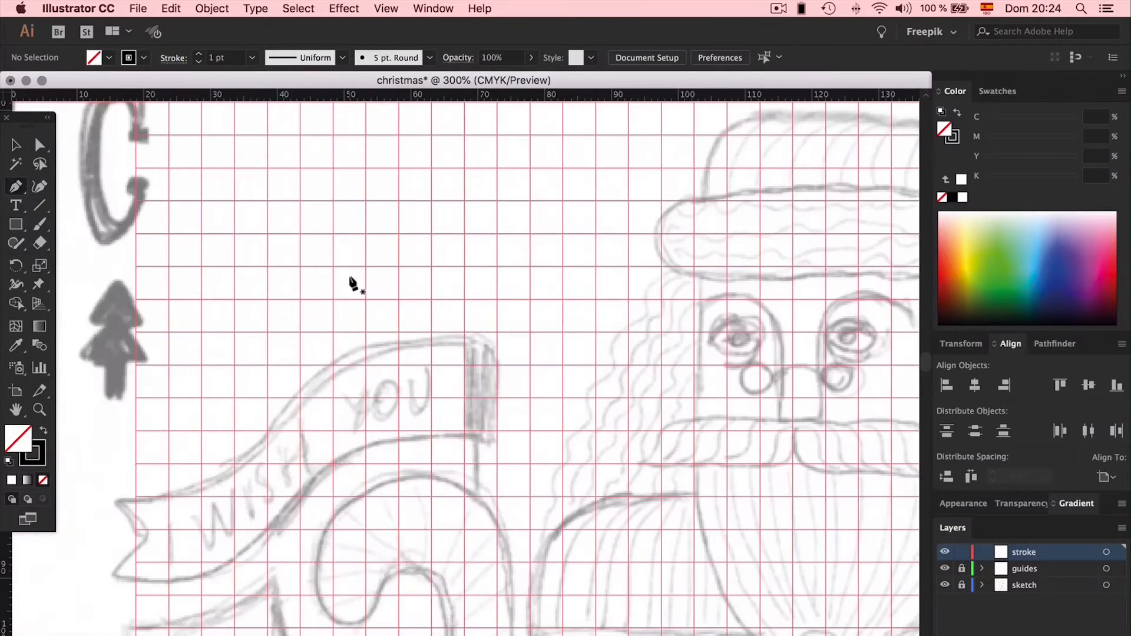
scroll(352, 283, "right", 5)
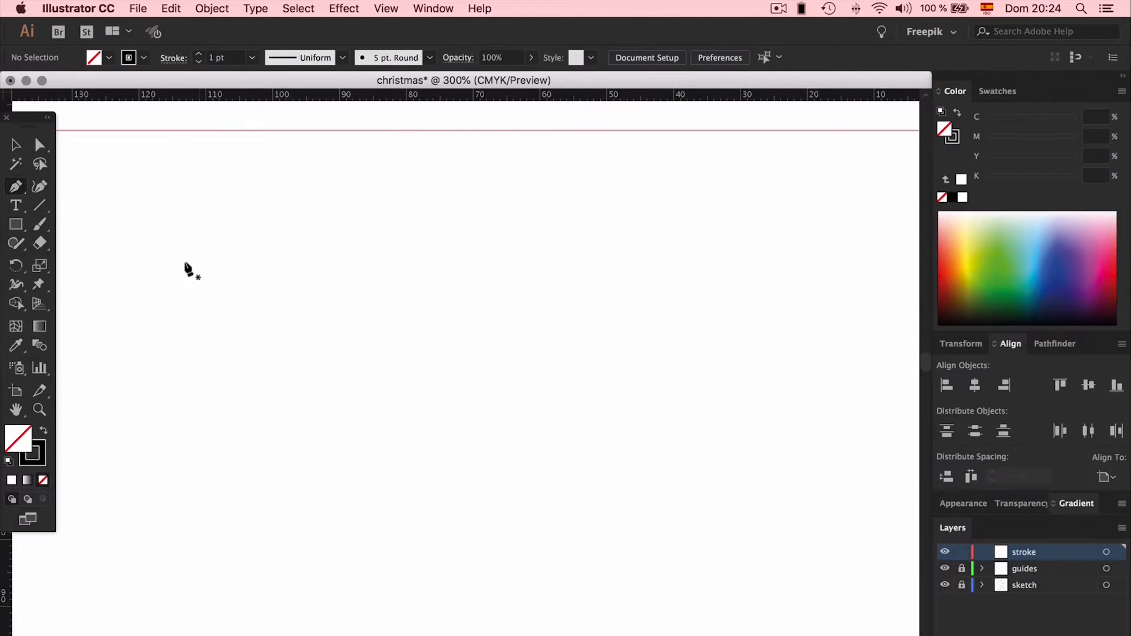
left_click(163, 239)
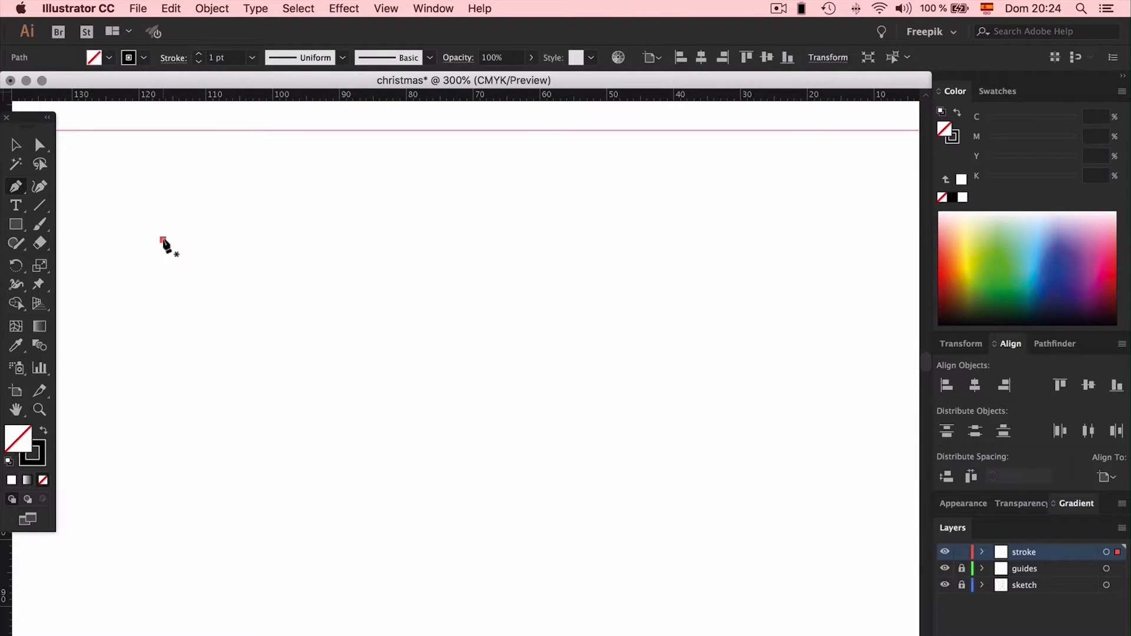
left_click(293, 416)
left_click(361, 205)
left_click(428, 395)
left_click(445, 224)
left_click(563, 400)
left_click(601, 207)
left_click(663, 421)
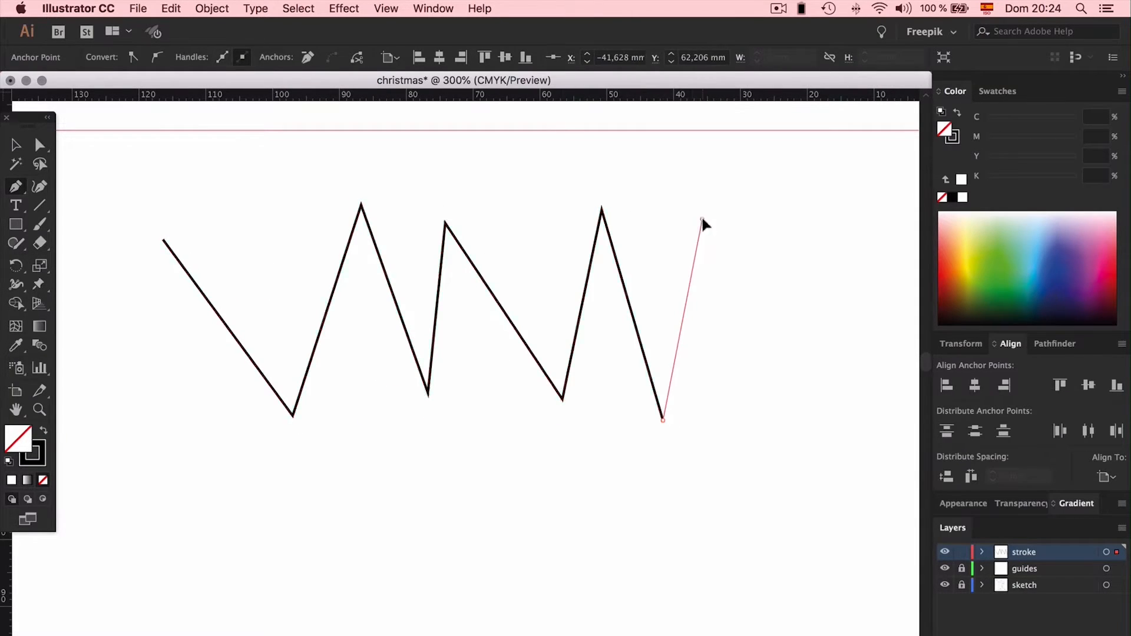
left_click(701, 219)
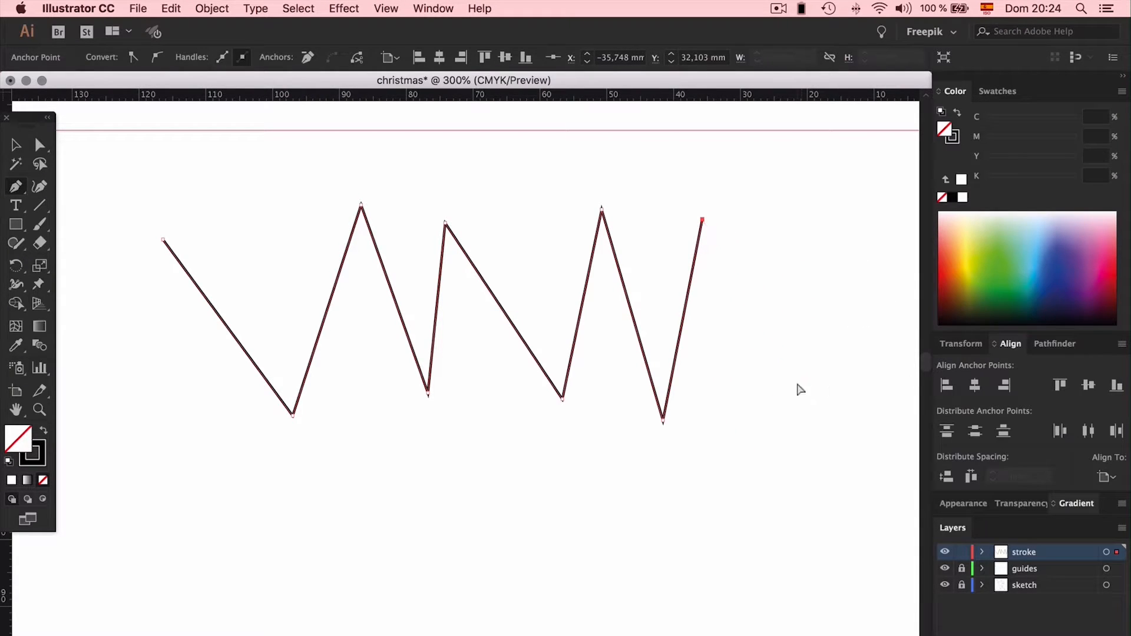
Undo the practice zigzag path completely, anchor by anchor
key("super+z")
key("super+z")
key("super+z")
key("super+z")
key("super+z")
key("super+z")
key("super+z")
key("super+z")
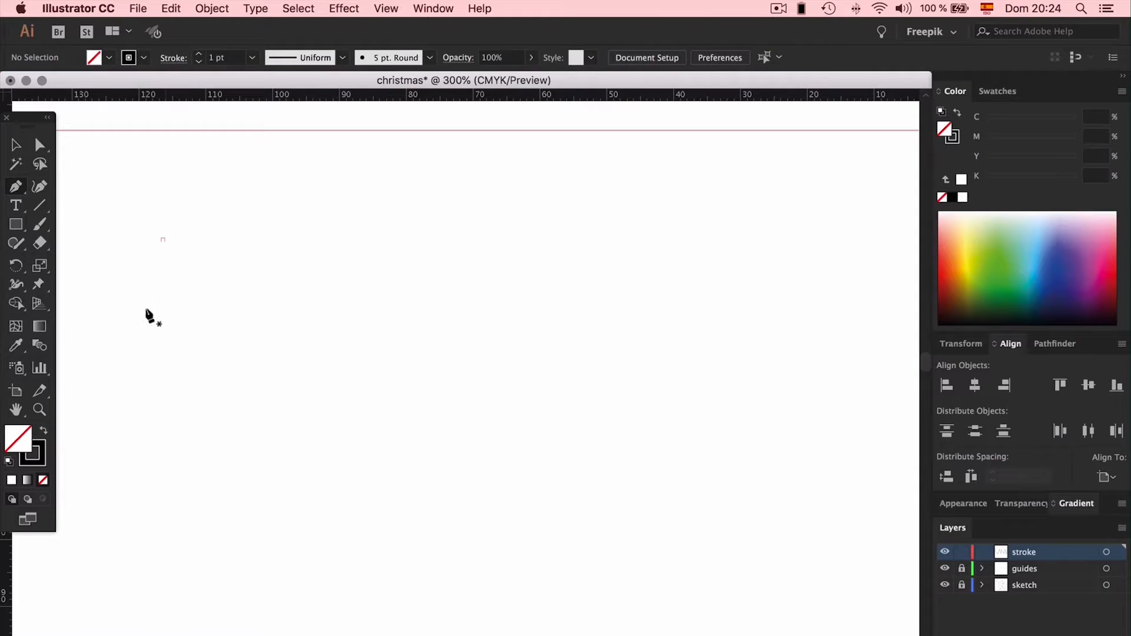
Draw an S-shaped curve about 44 mm long with the Pen tool beside the artboard and select it
left_click_drag(146, 309, 179, 371)
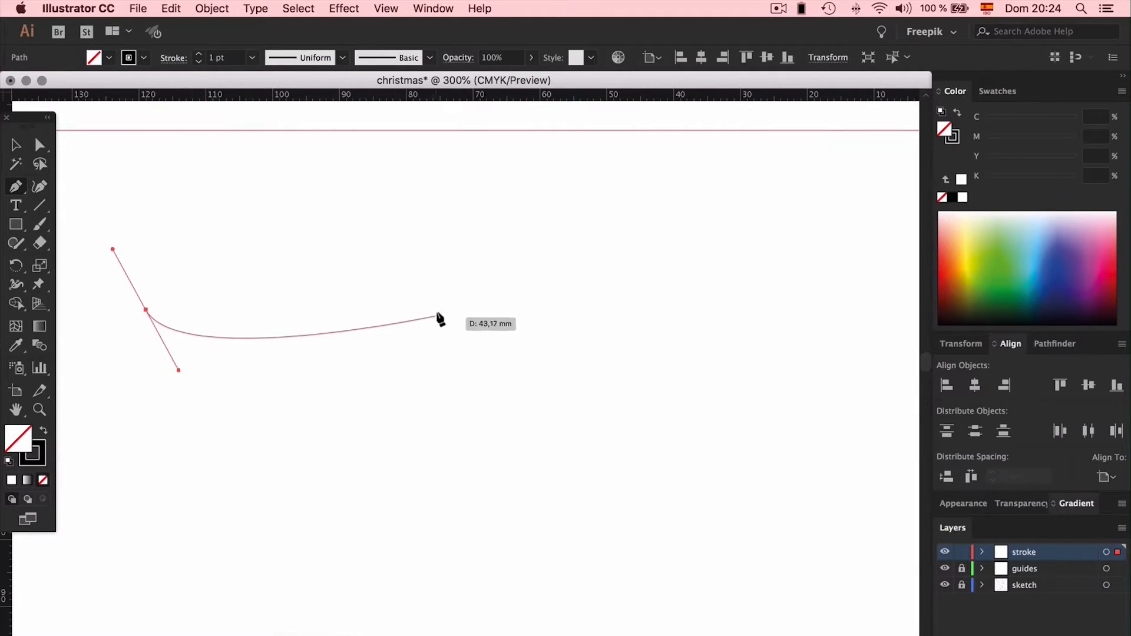
left_click_drag(439, 311, 488, 358)
key("v")
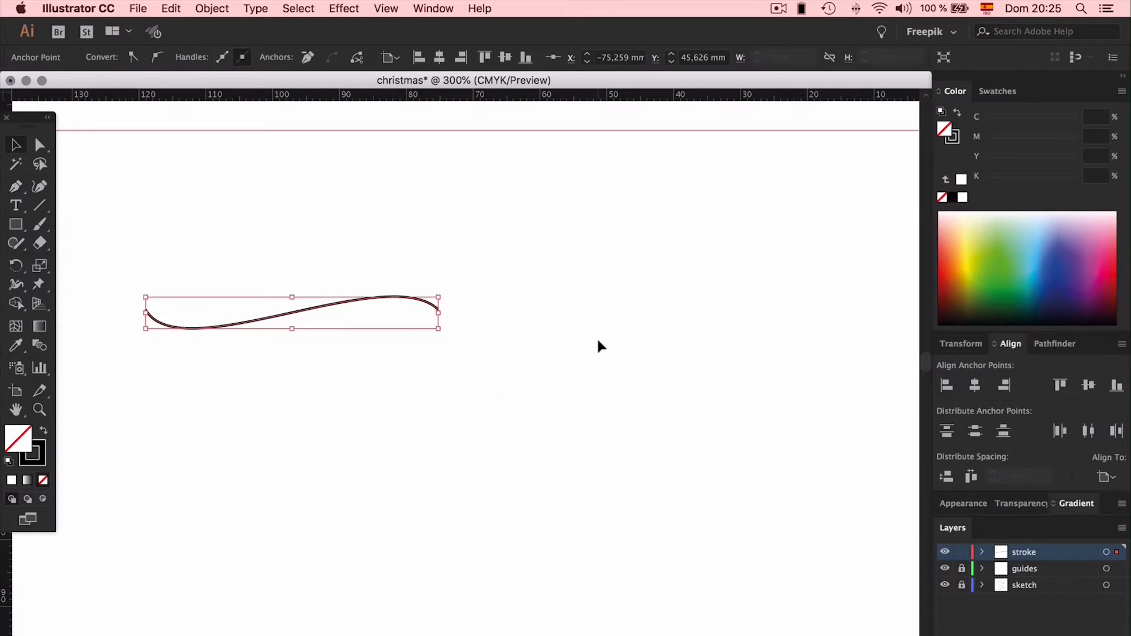
left_click(598, 341)
scroll(596, 338, "left", 3)
left_click(380, 310)
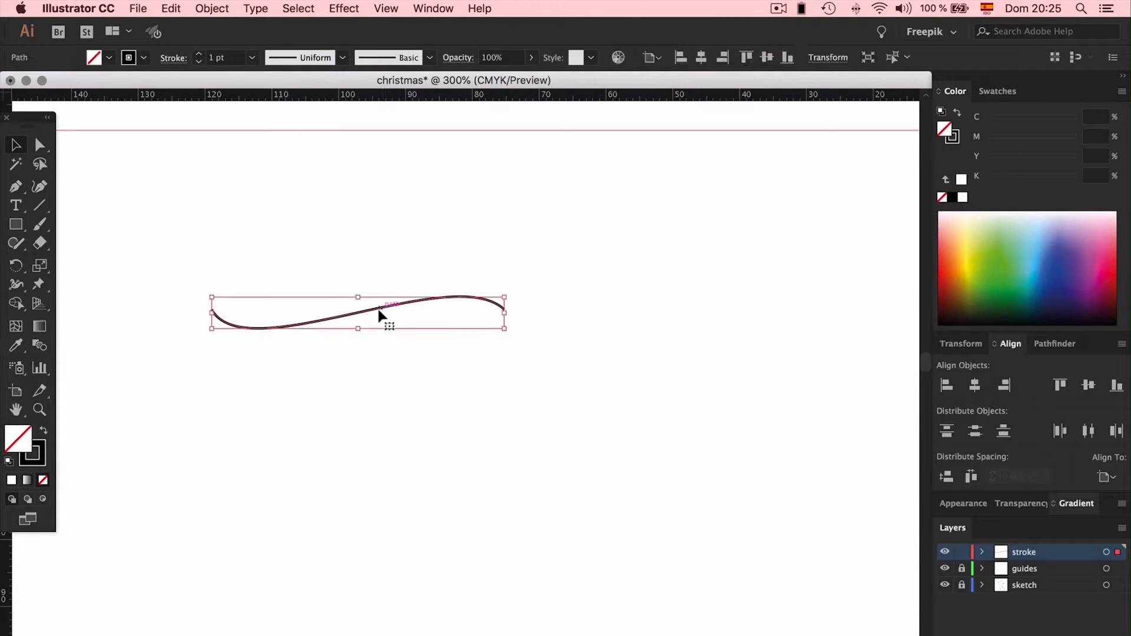
Set the S-shaped curve's stroke weight to 3 pt
key("super+plus")
key("super+plus")
key("super+plus")
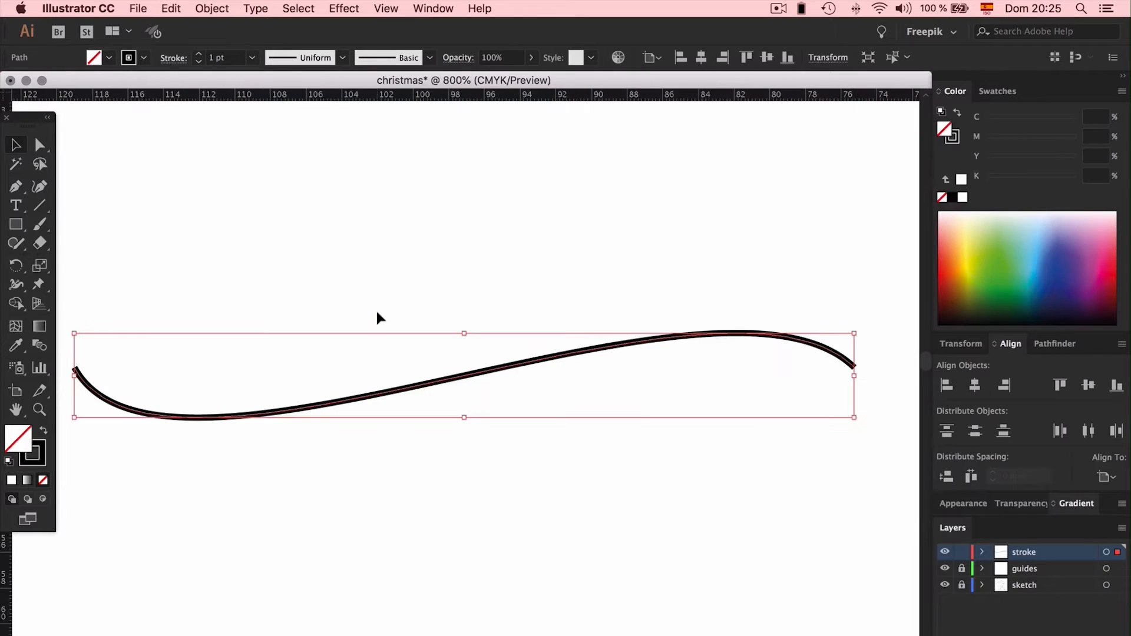
left_click(407, 285)
scroll(422, 443, "left", 4)
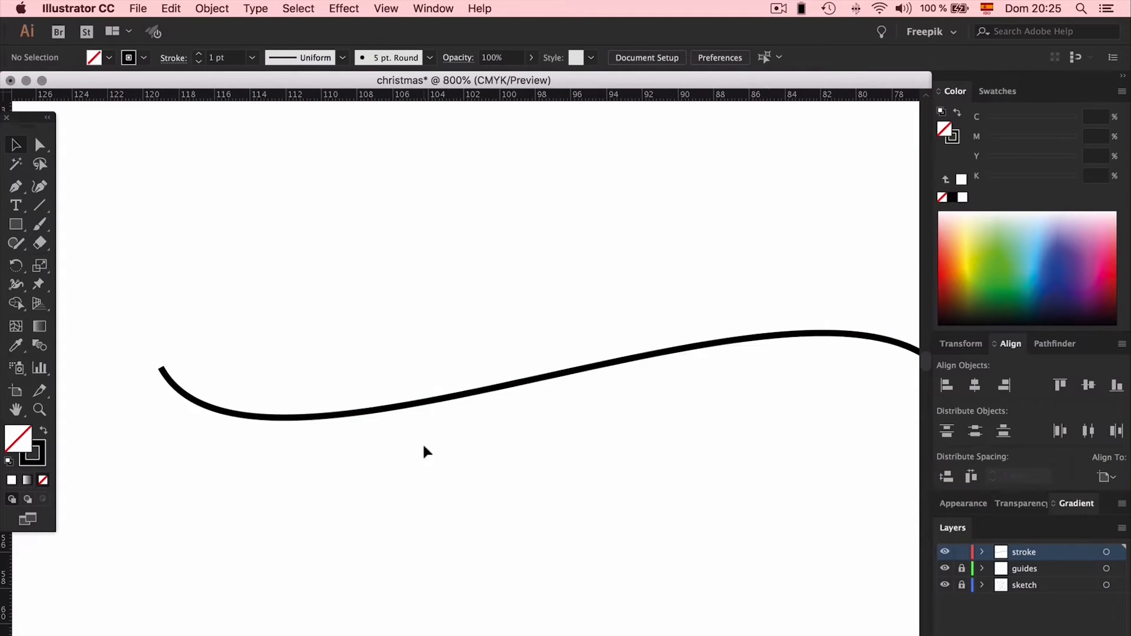
left_click(434, 405)
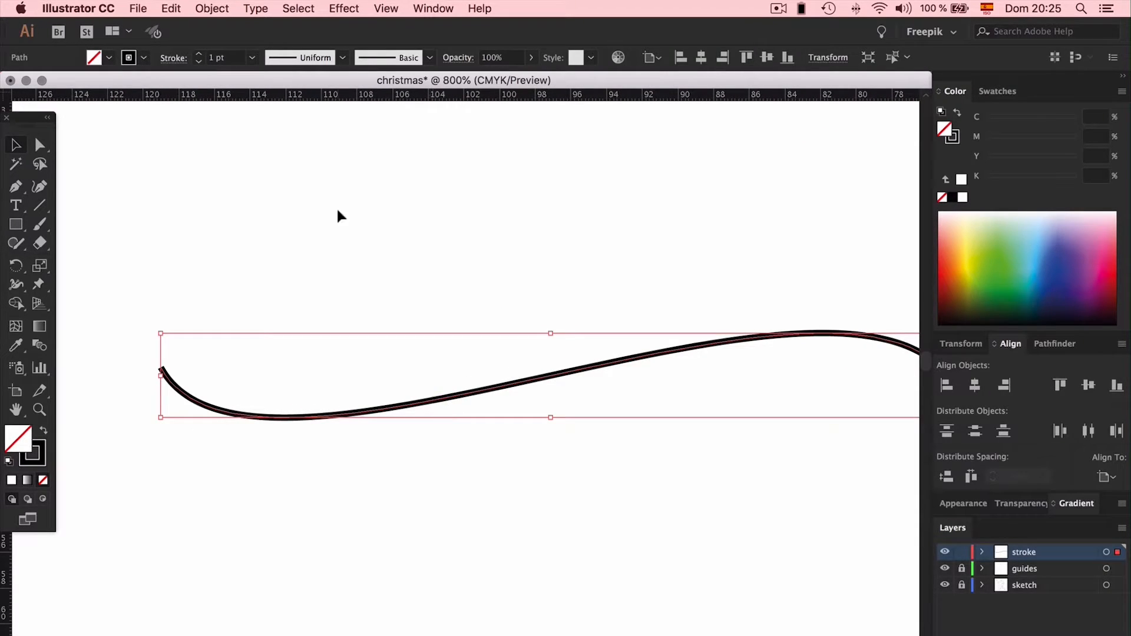
left_click(200, 54)
left_click(200, 54)
left_click(200, 54)
left_click(200, 55)
left_click(200, 55)
left_click(200, 55)
left_click(200, 61)
left_click(199, 61)
left_click(199, 62)
left_click(199, 61)
Try a double-bulge width profile on the curve and replace it with the one tapering from thick to thin
left_click(300, 59)
left_click(297, 134)
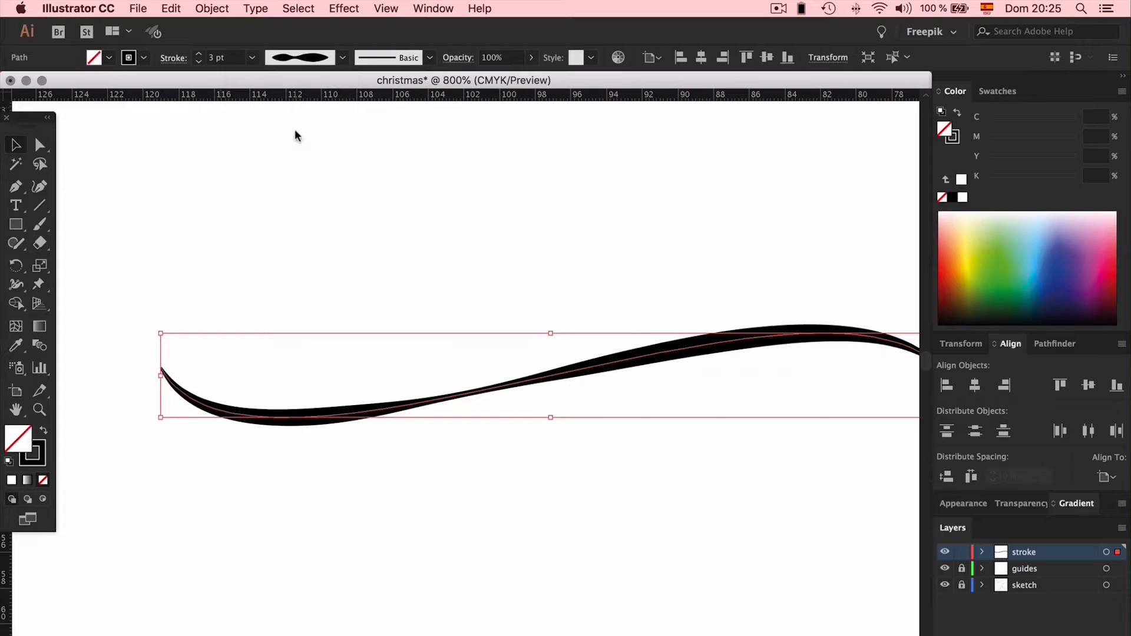
left_click(324, 61)
left_click(314, 179)
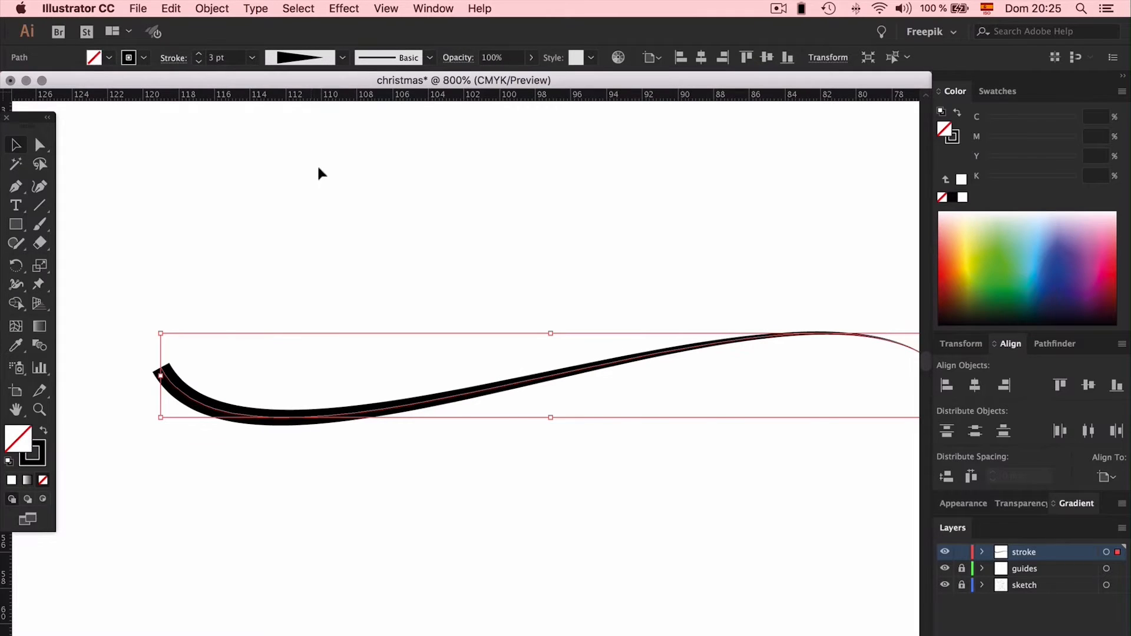
Apply the rough charcoal-style brush to the S-shaped curve and deselect it
left_click(382, 57)
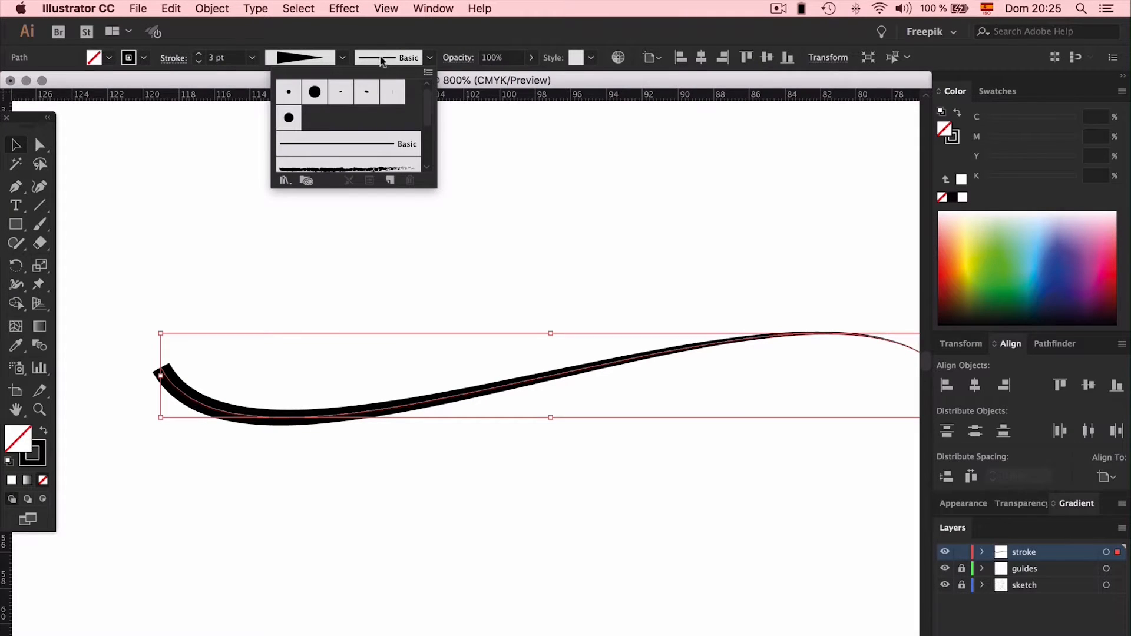
left_click(340, 167)
left_click(602, 224)
left_click(678, 208)
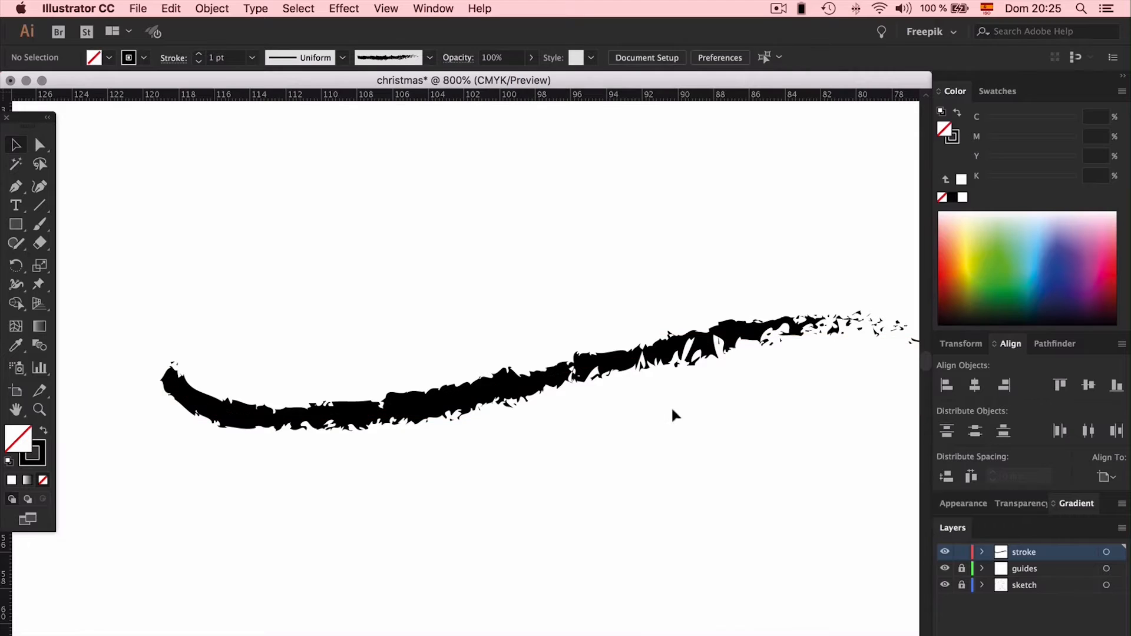
Delete the brushed S-shaped curve from the stroke layer
left_click(638, 357)
key("super+minus")
key("super+minus")
key("super+minus")
left_click(627, 255)
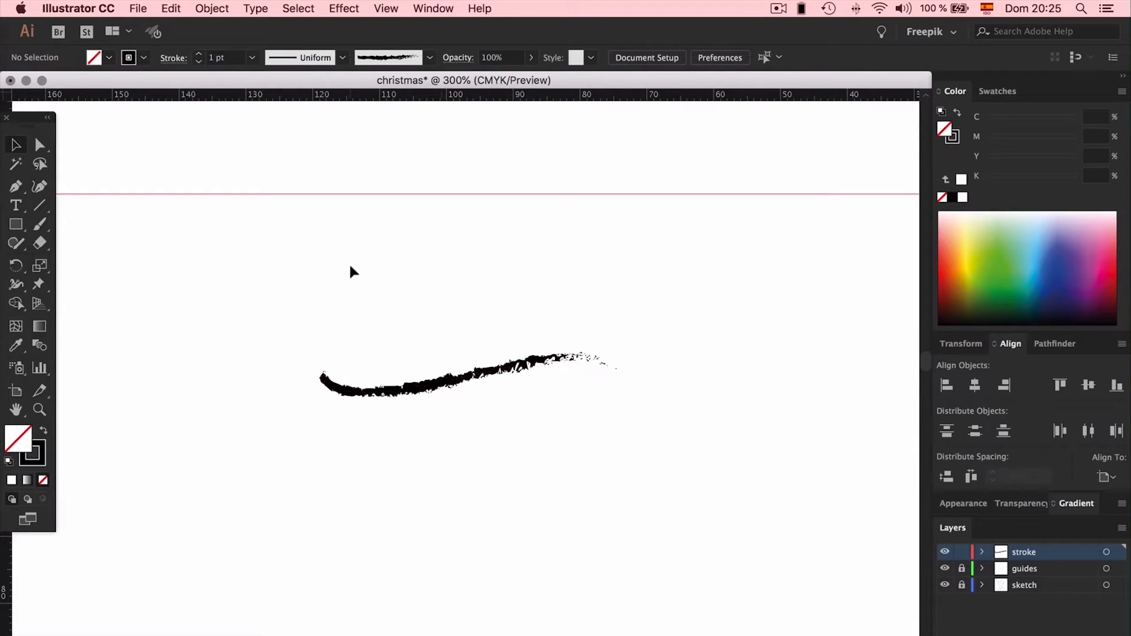
left_click_drag(423, 321, 554, 464)
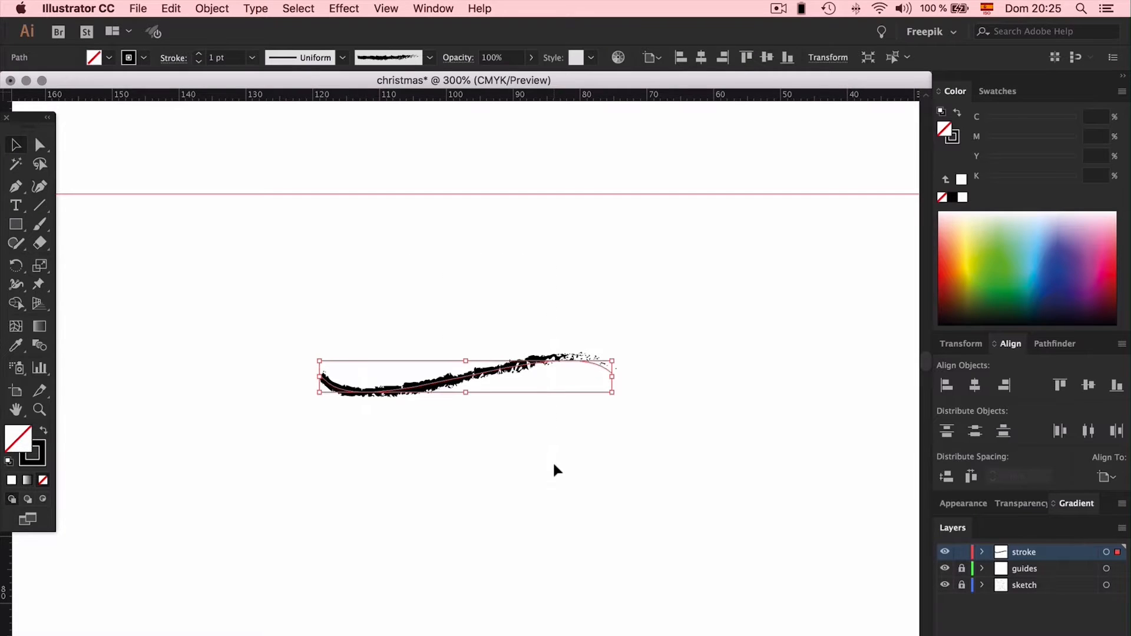
key("Delete")
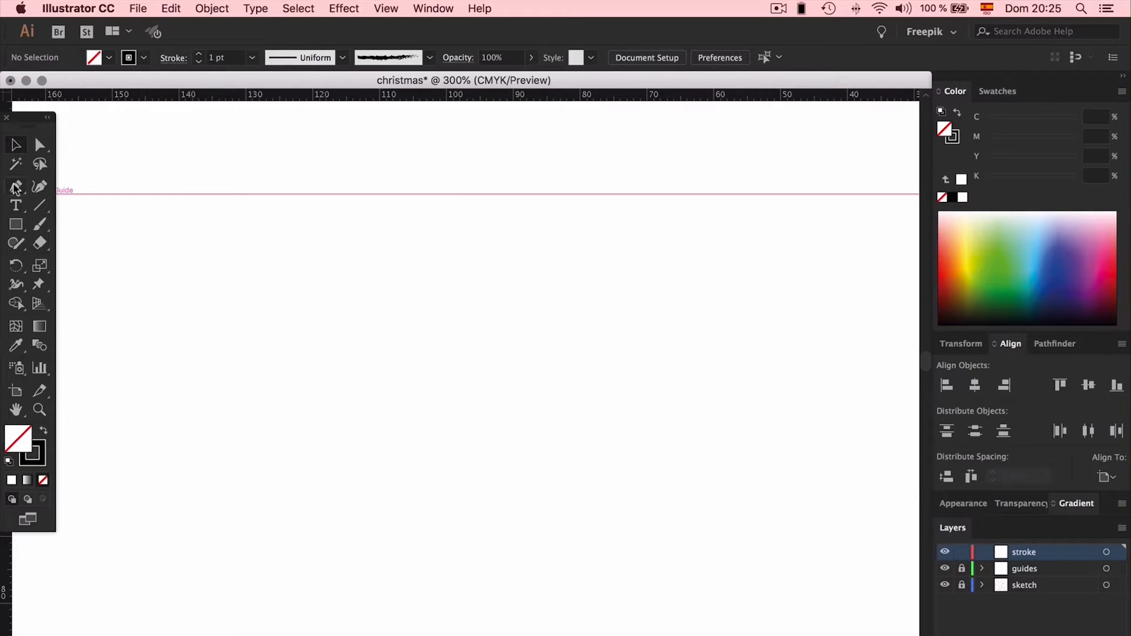
Draw a closed oval about 29 × 35 mm from two smooth Pen tool anchors and move it clear of the guide
left_click(16, 187)
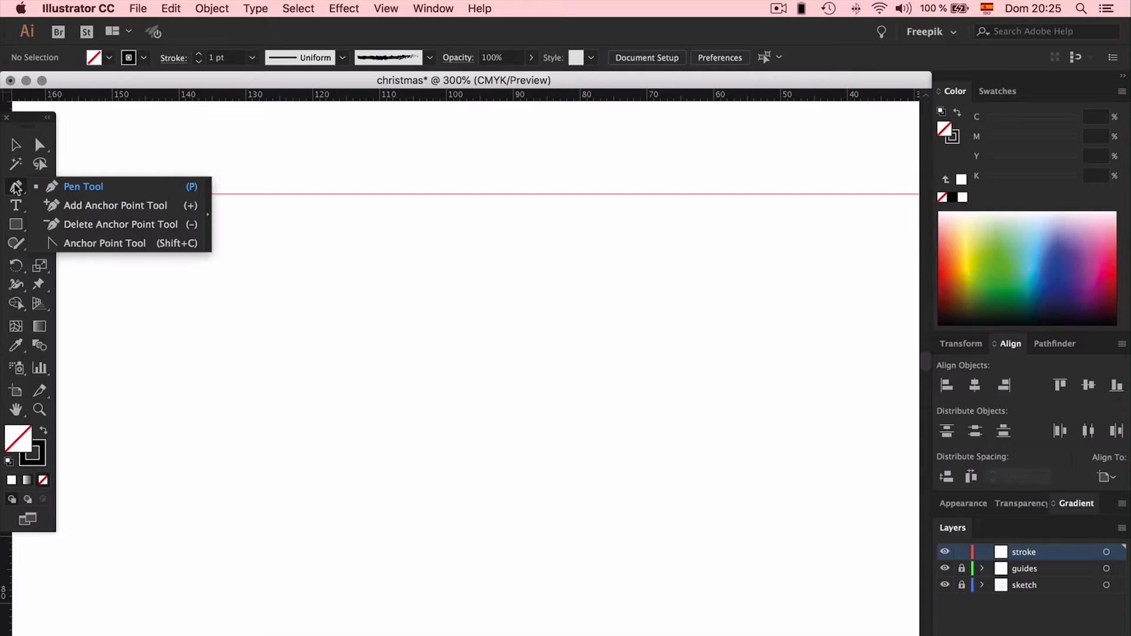
left_click_drag(191, 307, 191, 456)
left_click_drag(384, 308, 394, 146)
left_click_drag(190, 307, 160, 461)
key("v")
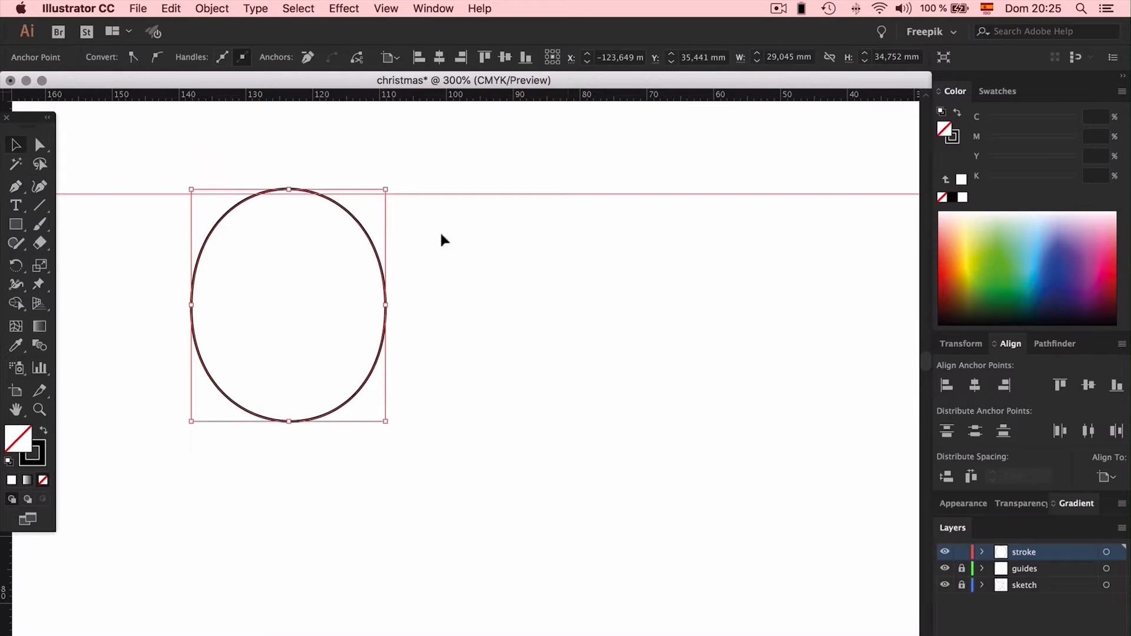
left_click_drag(361, 229, 466, 351)
Add an anchor point at the top of the oval with the Add Anchor Point Tool and show its handles
left_click(17, 187)
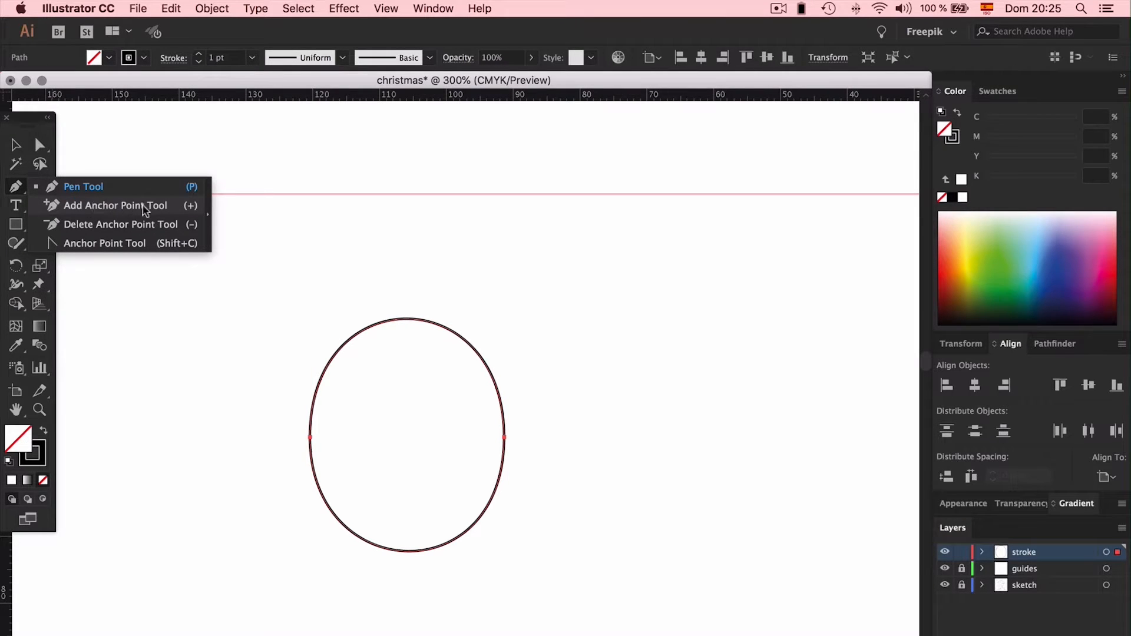
left_click(159, 207)
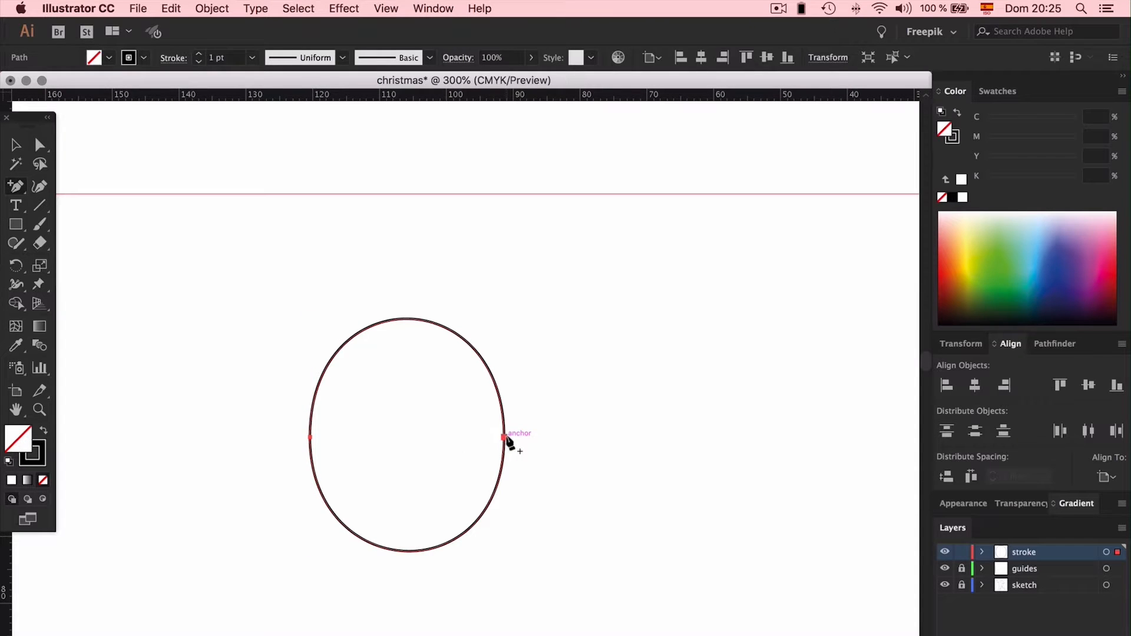
left_click(407, 319)
key("a")
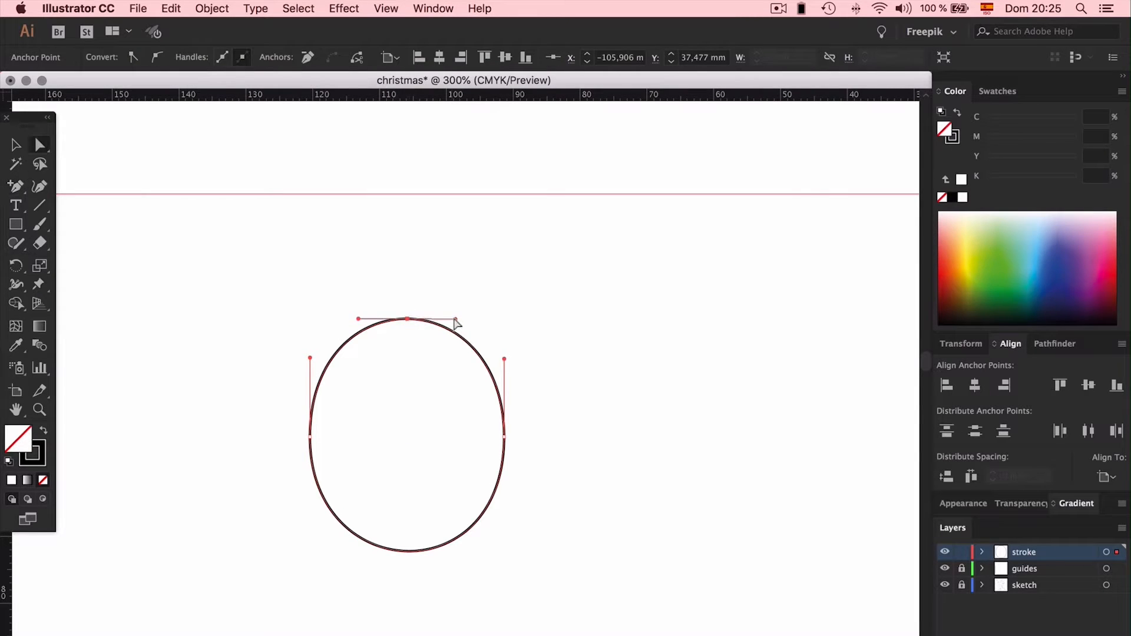
Try reshaping the oval with the top anchor's direction handles, and undo the handle changes
left_click_drag(455, 320, 340, 321)
left_click(551, 284)
key("super+z")
key("super+z")
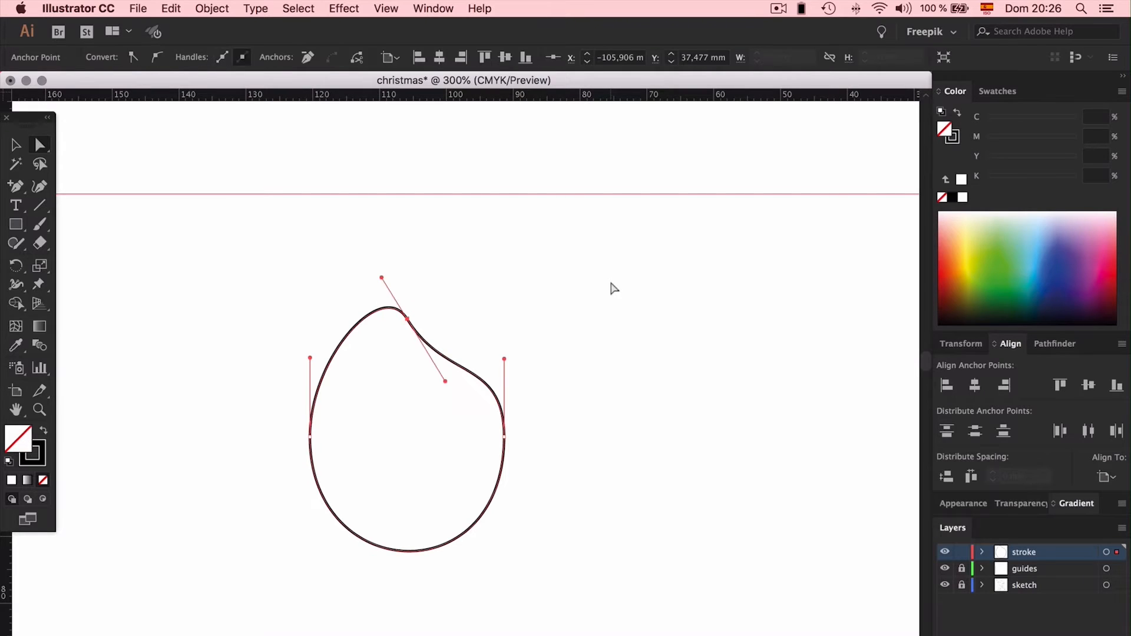
key("super+z")
key("super+z")
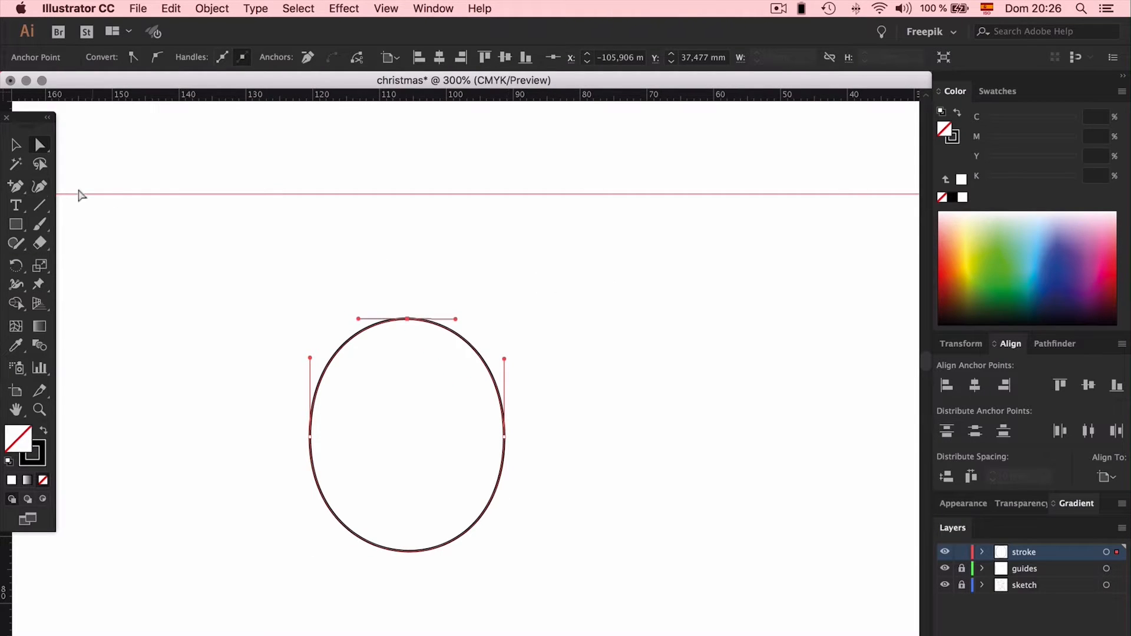
Remove the oval's top anchor point with the Delete Anchor Point Tool and undo the removal
left_click(13, 187)
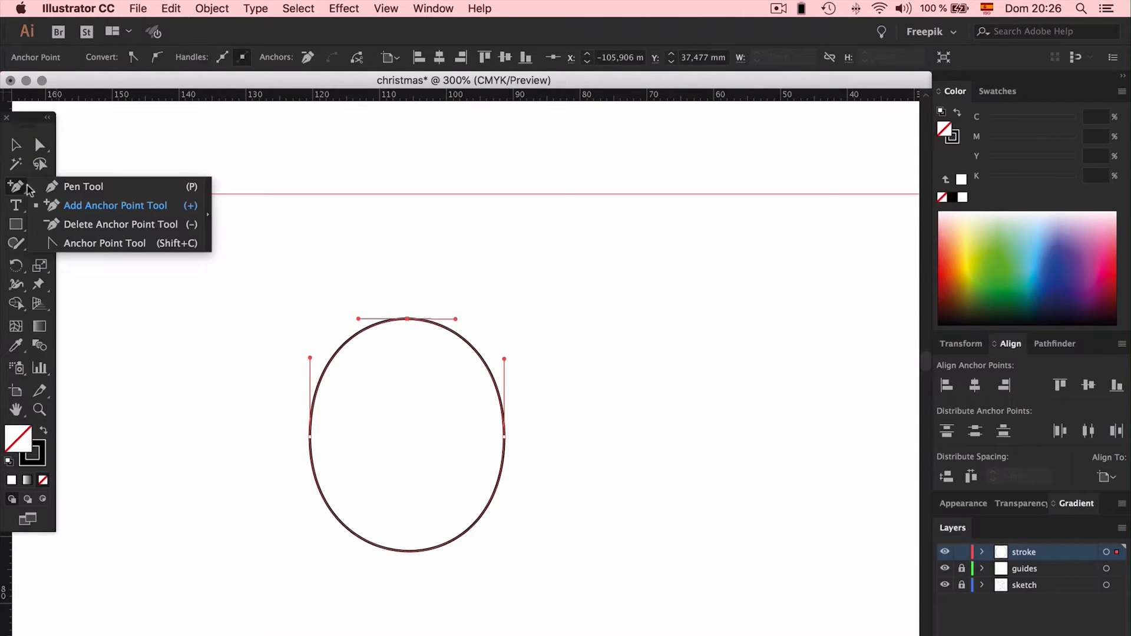
left_click(71, 229)
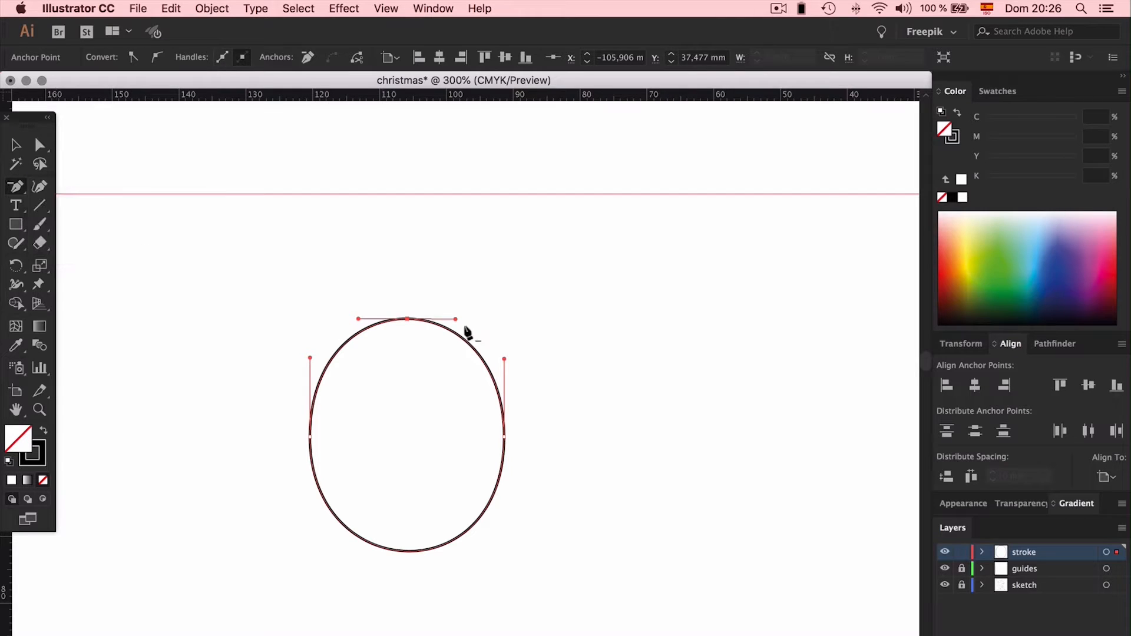
left_click(407, 320)
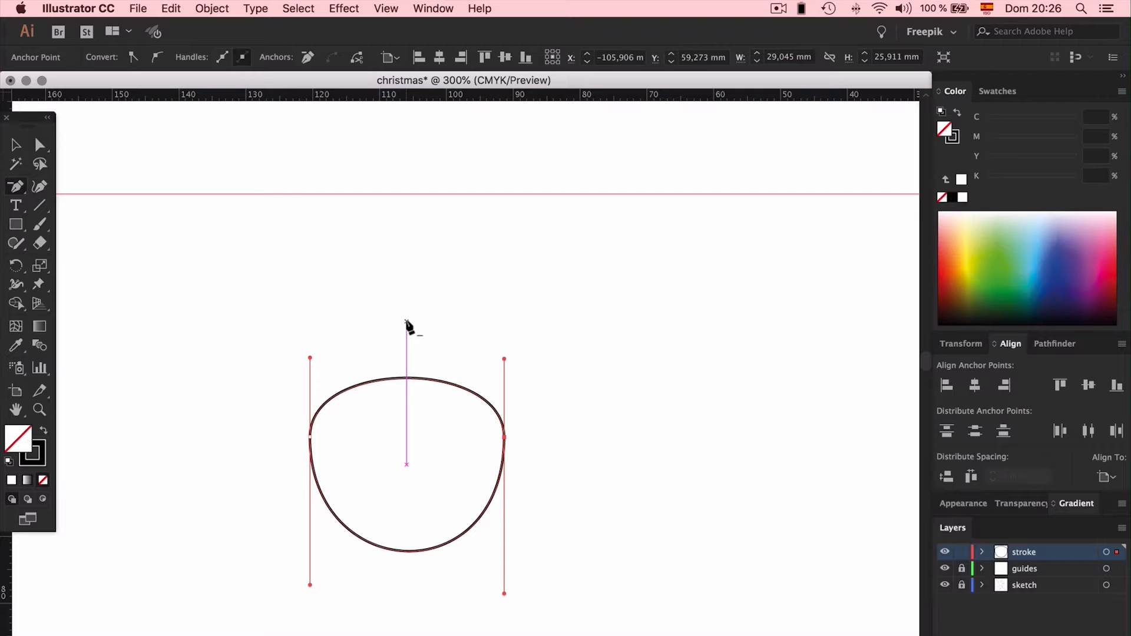
key("super+z")
Delete the practice oval from the stroke layer
key("v")
left_click_drag(389, 245, 347, 403)
key("Delete")
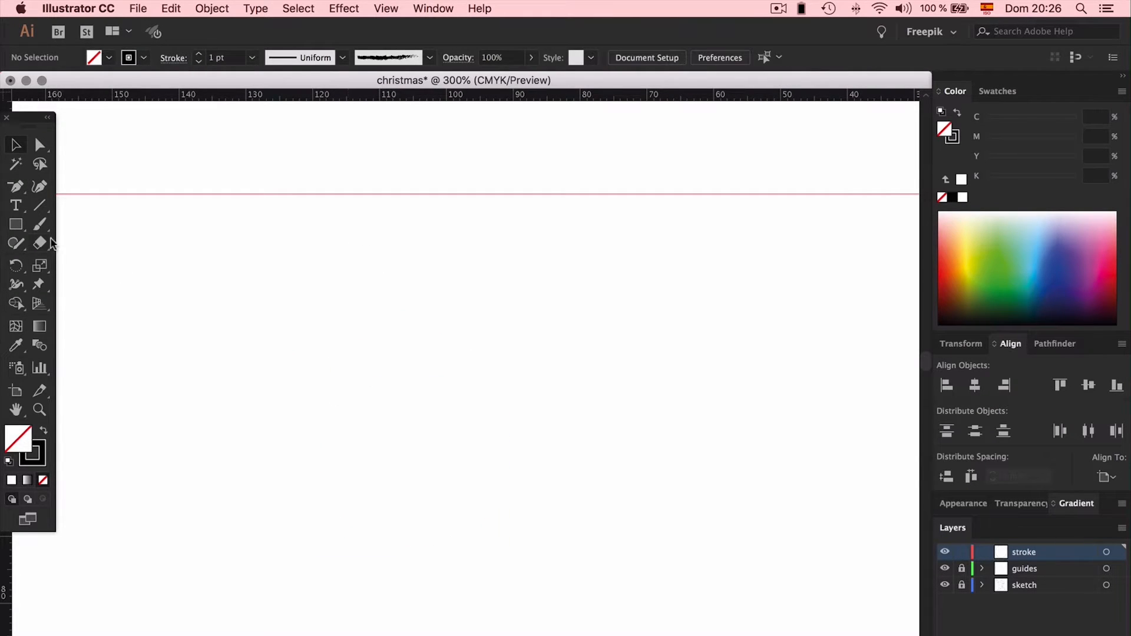
Paint a jagged freehand scribble about 63 × 26 mm with the Paintbrush beside the artboard and select it
key("b")
left_click_drag(530, 269, 618, 286)
key("v")
left_click_drag(449, 299, 477, 348)
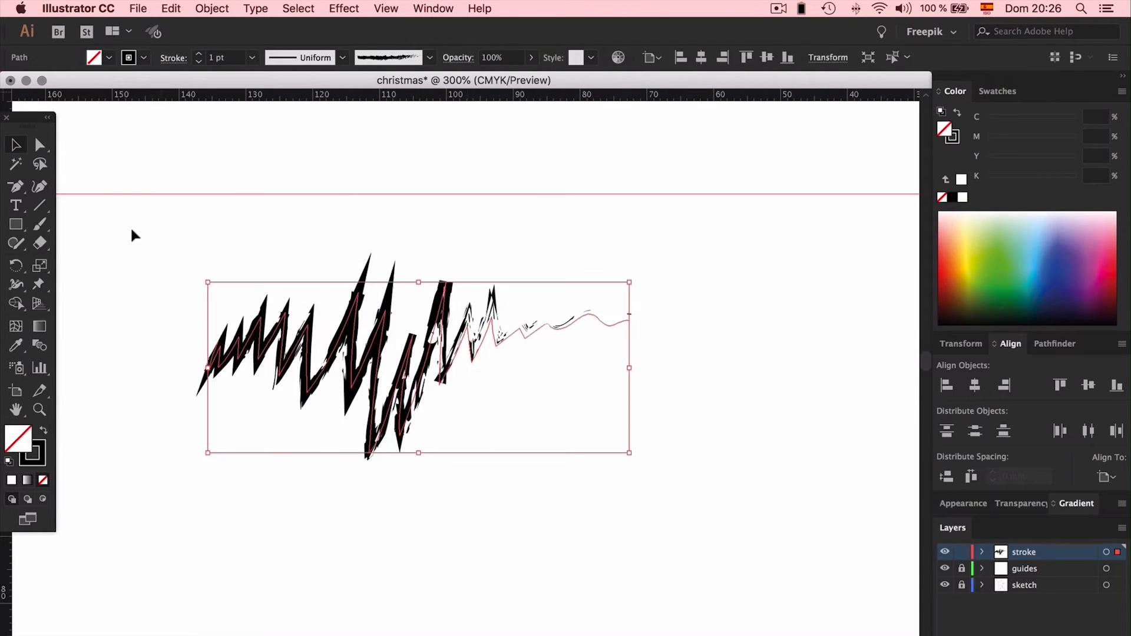
Simplify the first peaks of the scribble by removing six anchor points with the Delete Anchor Point Tool, and reselect the whole path
left_click(16, 186)
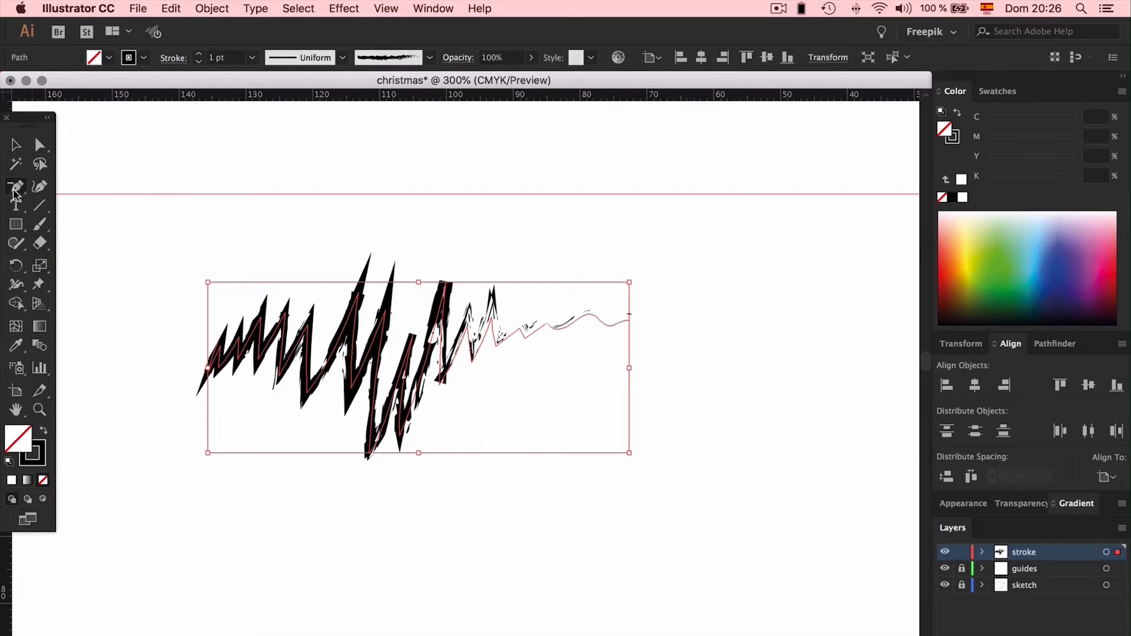
left_click(239, 338)
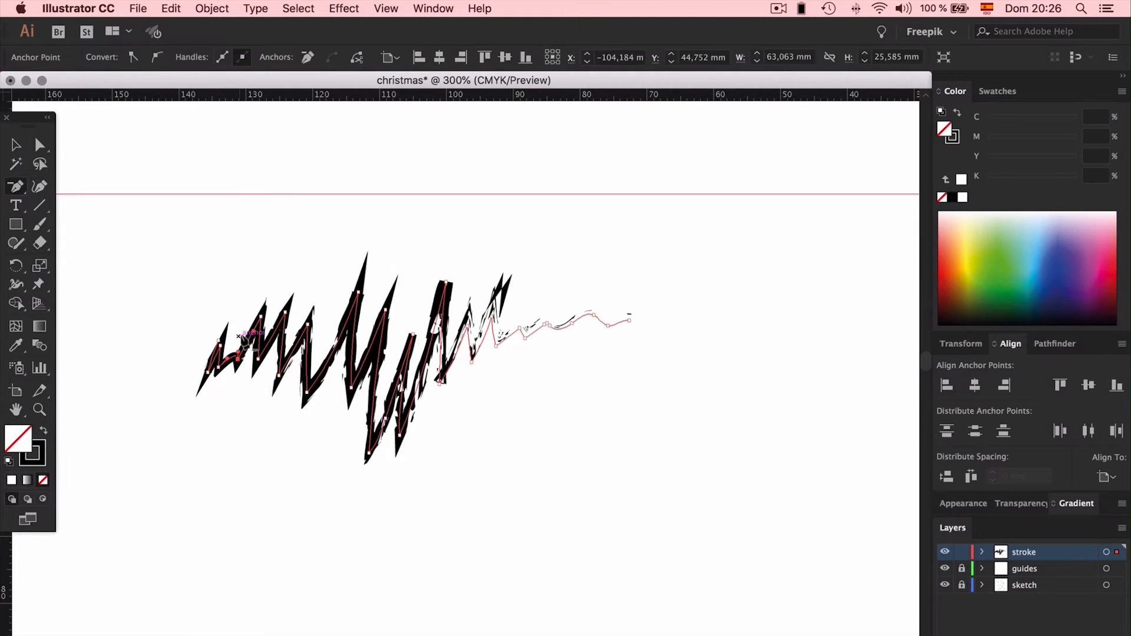
left_click(261, 317)
left_click(238, 359)
left_click(258, 358)
left_click(285, 312)
left_click(280, 372)
key("v")
left_click(676, 447)
left_click_drag(712, 469, 328, 242)
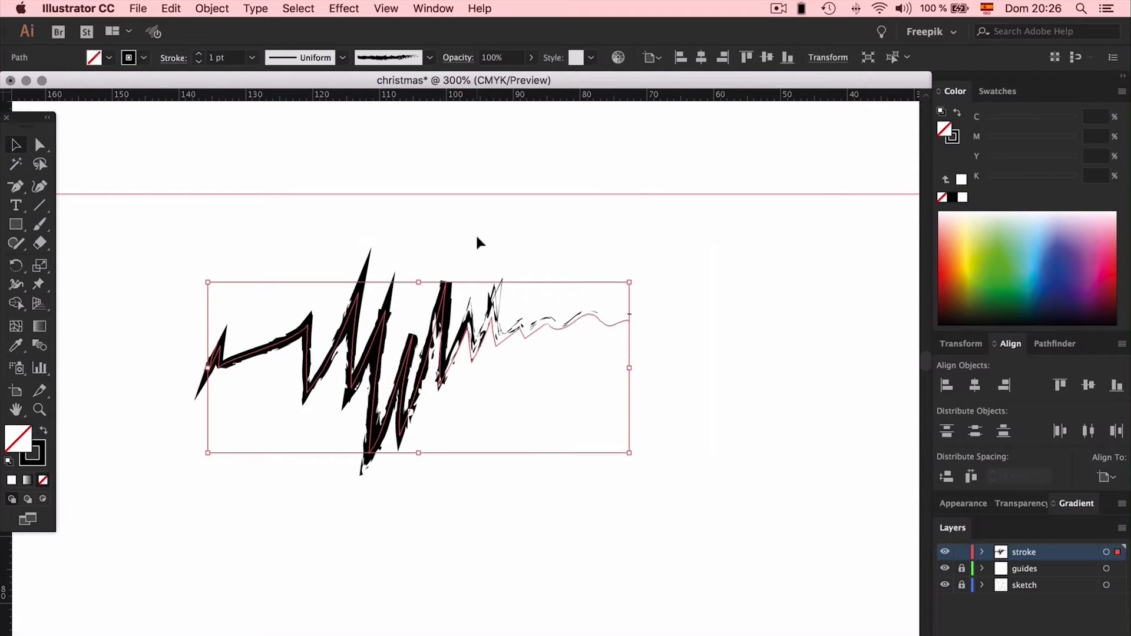
Delete the scribble and draw a Pen path about 84 mm wide: a smooth wave continuing into a straight-sided zigzag
key("Delete")
left_click(16, 187)
left_click(80, 185)
left_click(137, 213)
left_click(269, 497)
left_click_drag(203, 355, 532, 457)
left_click(606, 446)
left_click(599, 397)
left_click(682, 407)
left_click(705, 352)
left_click(766, 402)
key("v")
left_click(710, 283)
scroll(709, 283, "right", 1)
scroll(709, 284, "right", 5)
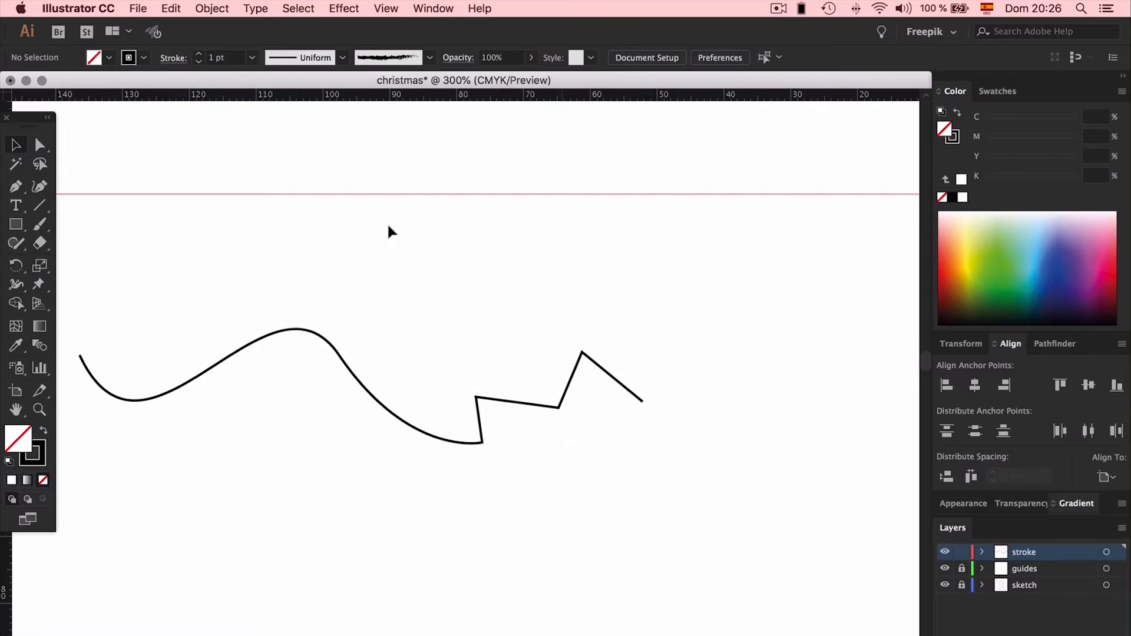
Round the zigzag's two upper corners with the Anchor Point Tool by pulling out short curve handles
left_click(20, 187)
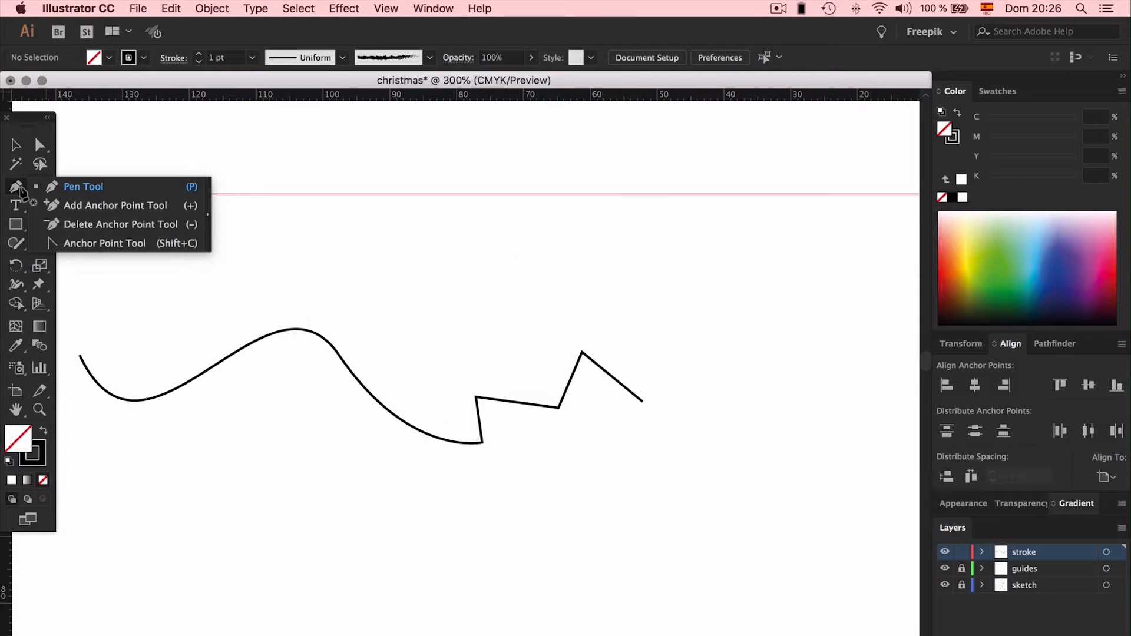
left_click(104, 244)
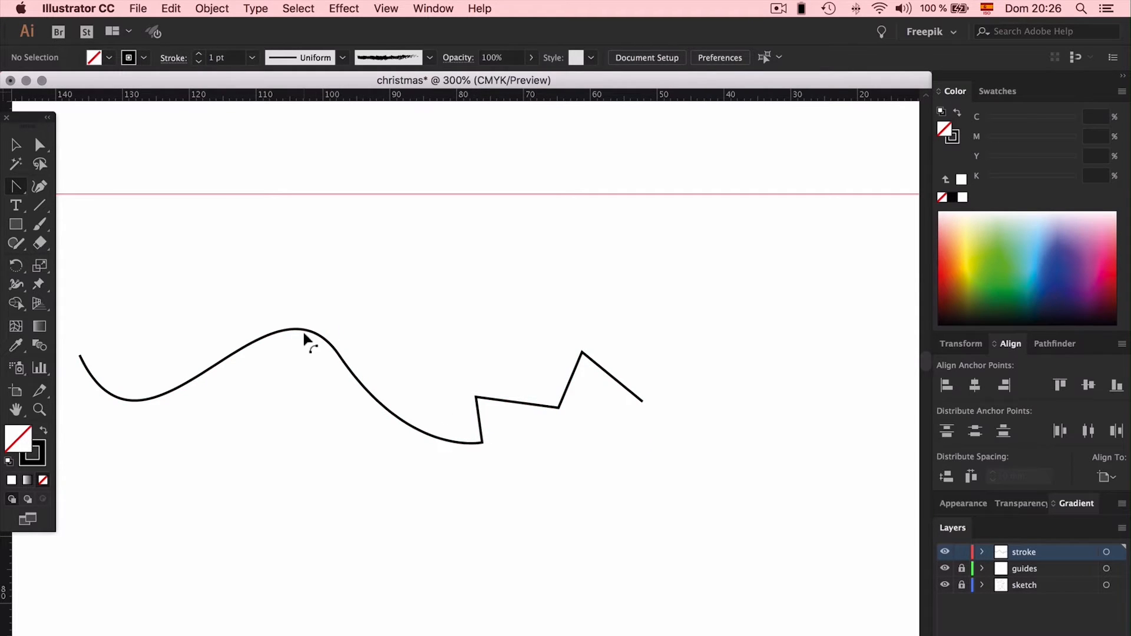
mouse_move(477, 398)
left_mouse_down()
mouse_move(512, 429)
mouse_move(474, 373)
mouse_move(476, 321)
mouse_move(513, 368)
mouse_move(493, 386)
left_mouse_up()
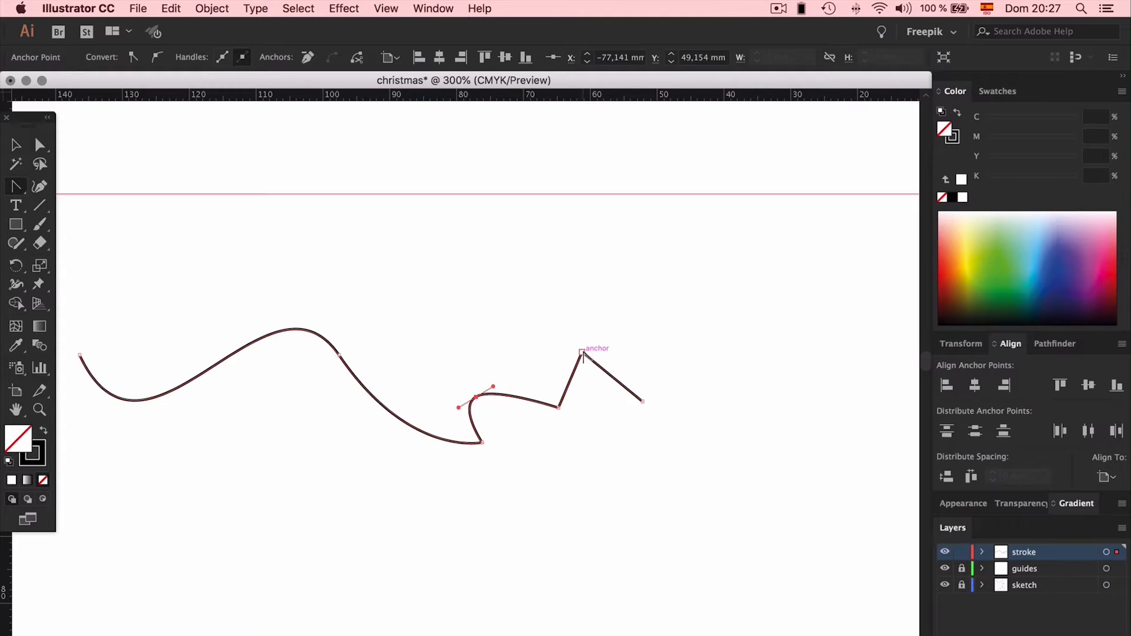
left_click_drag(583, 353, 617, 348)
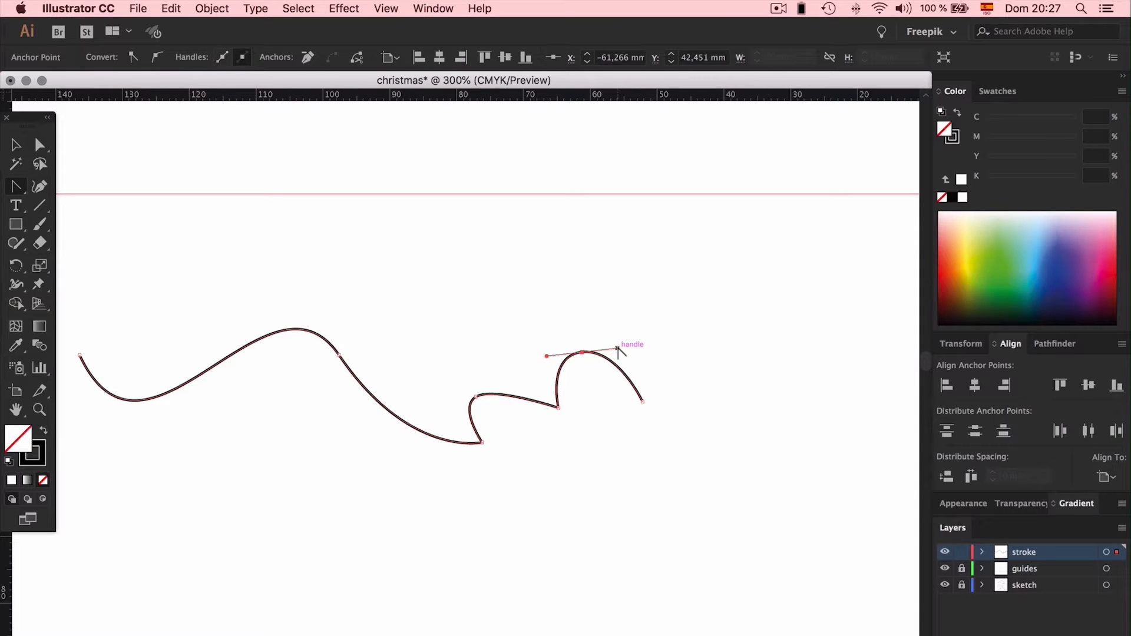
Tilt the last peak's handles with the Direct Selection Tool, and split them with the Anchor Point Tool so the final segment sags downward
left_click(35, 148)
mouse_move(546, 355)
left_mouse_down()
mouse_move(548, 328)
mouse_move(545, 371)
mouse_move(543, 360)
left_mouse_up()
left_click(14, 187)
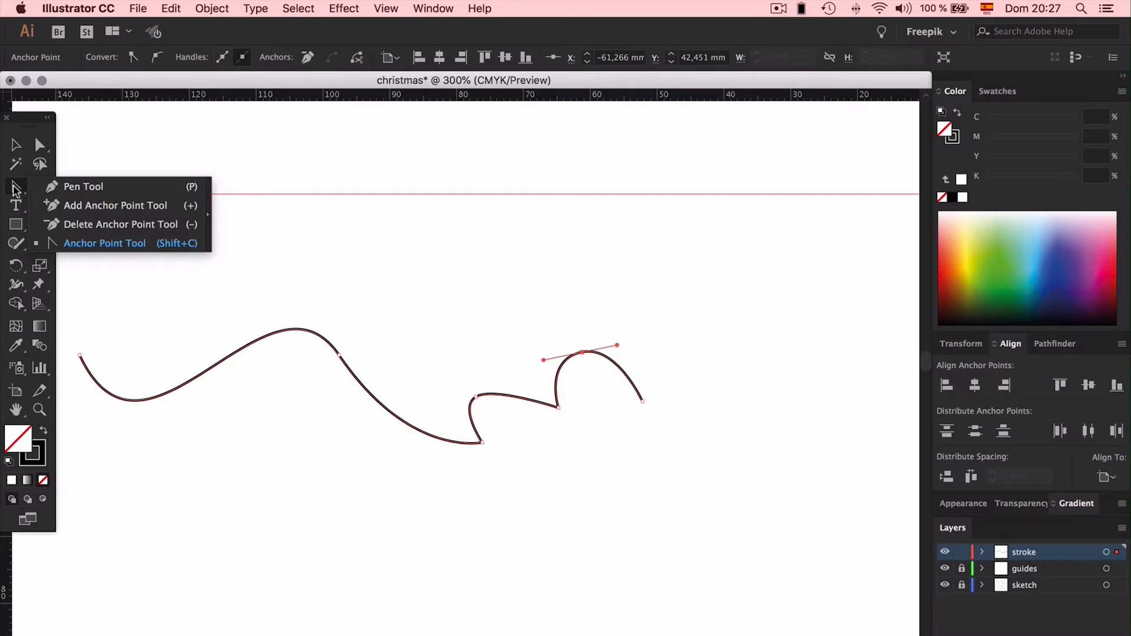
left_click_drag(617, 346, 594, 395)
mouse_move(583, 398)
left_mouse_down()
mouse_move(578, 390)
mouse_move(568, 407)
left_mouse_up()
key("v")
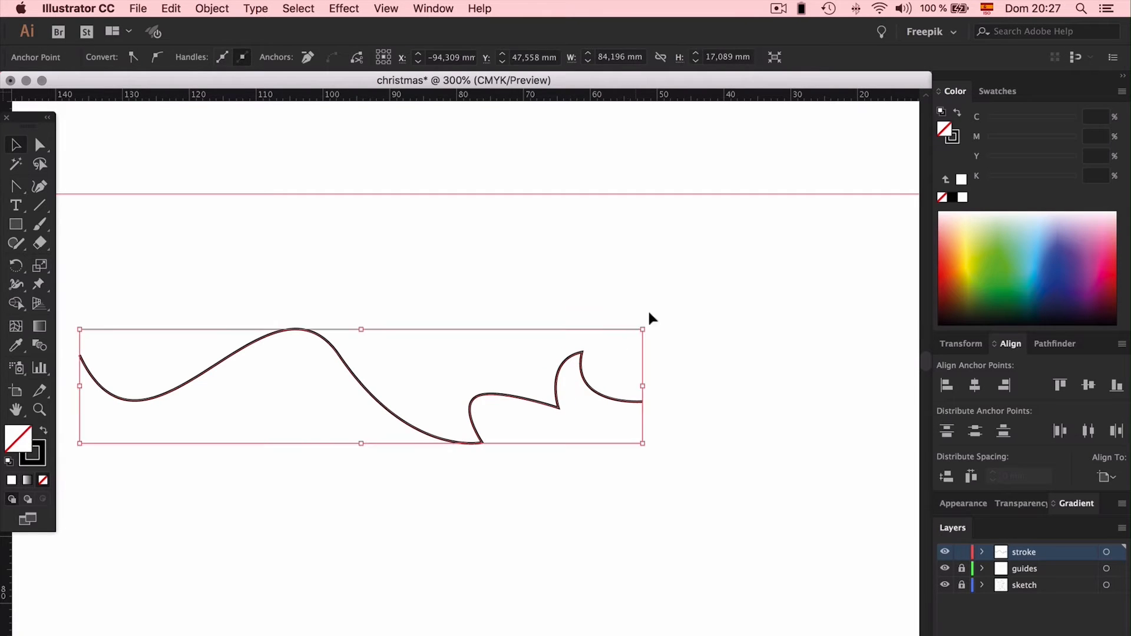
left_click(707, 298)
scroll(713, 291, "left", 3)
scroll(740, 274, "down", 1)
left_click(17, 187)
left_click(18, 188)
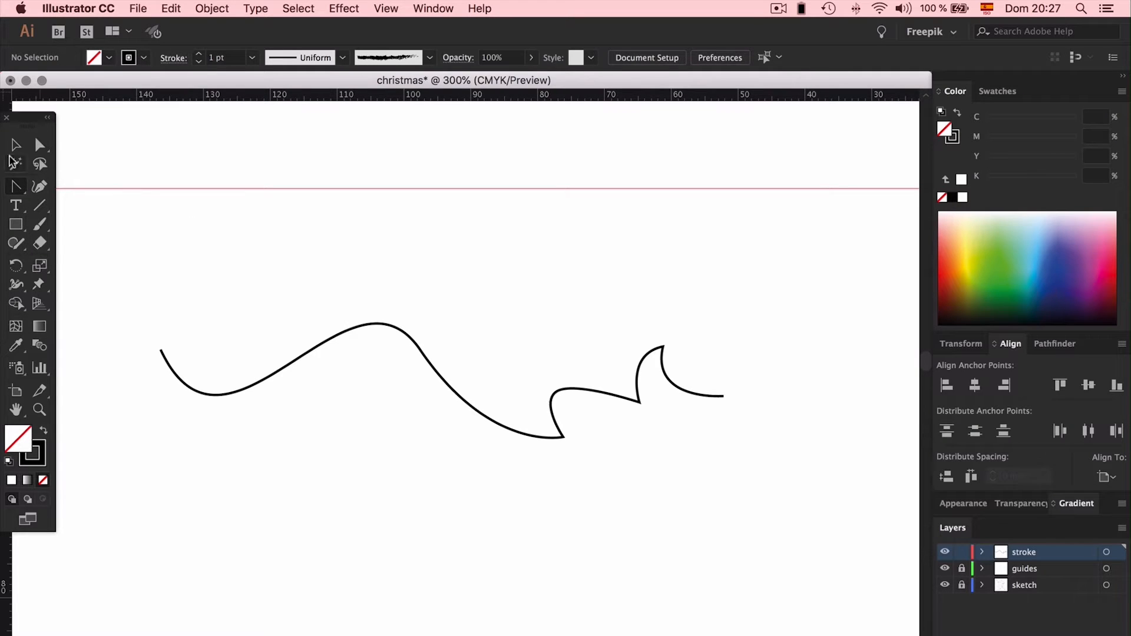
left_click_drag(16, 188, 62, 182)
Select the practice path and set its stroke weight to 7 pt
left_click(16, 145)
left_click(393, 324)
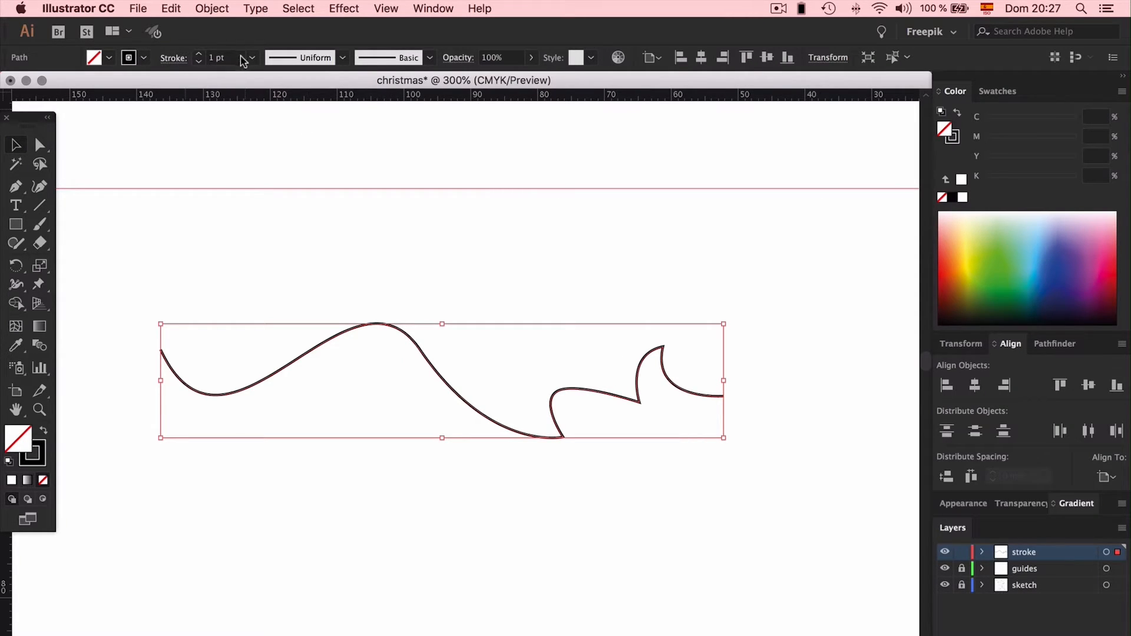
left_click(172, 59)
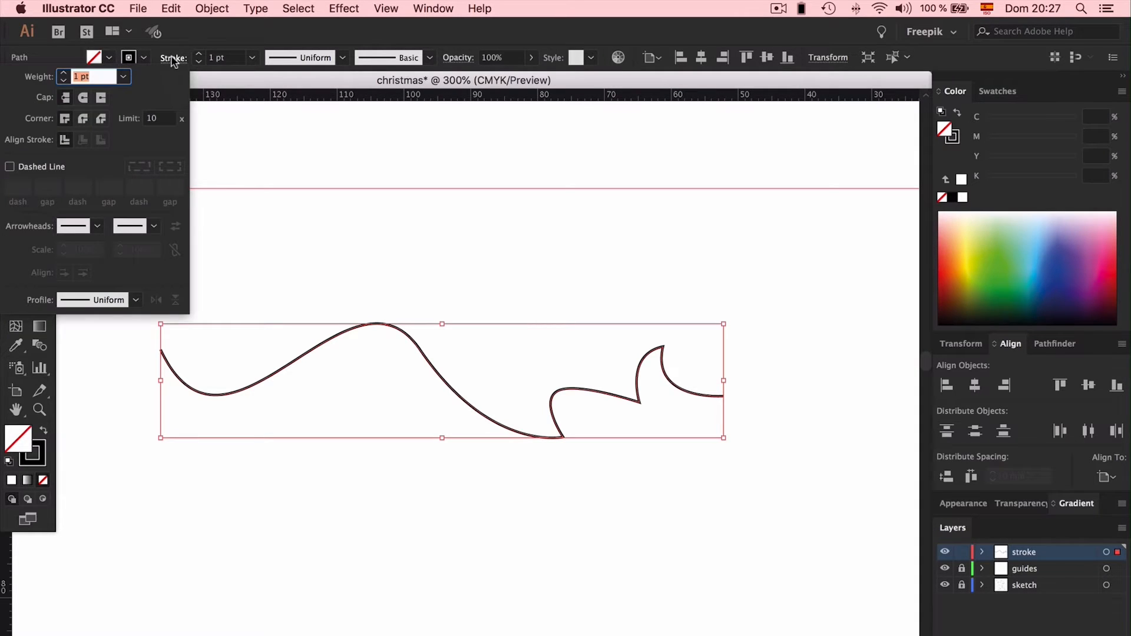
left_click(63, 73)
left_click(63, 74)
left_click(63, 73)
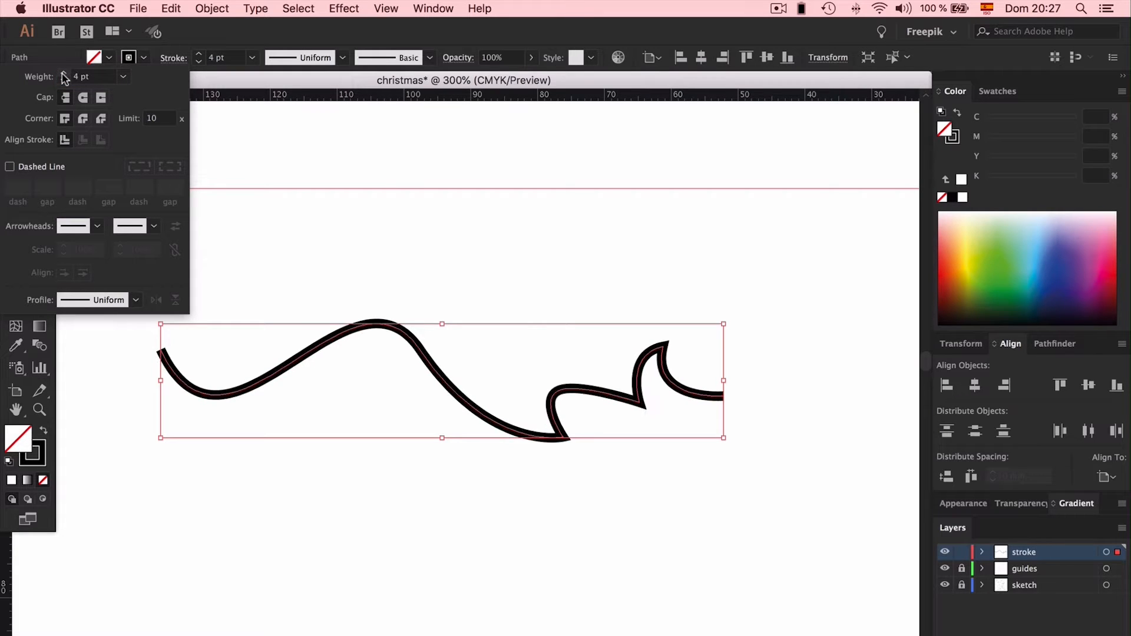
left_click(63, 73)
left_click(63, 74)
left_click(63, 74)
left_click(63, 73)
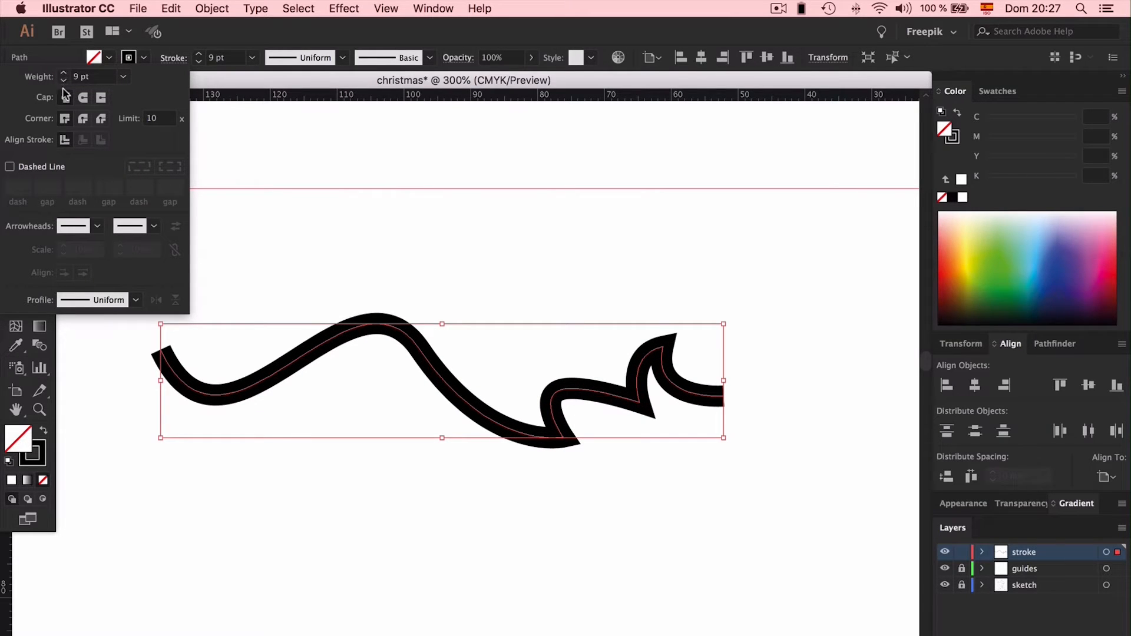
left_click(63, 79)
left_click(63, 80)
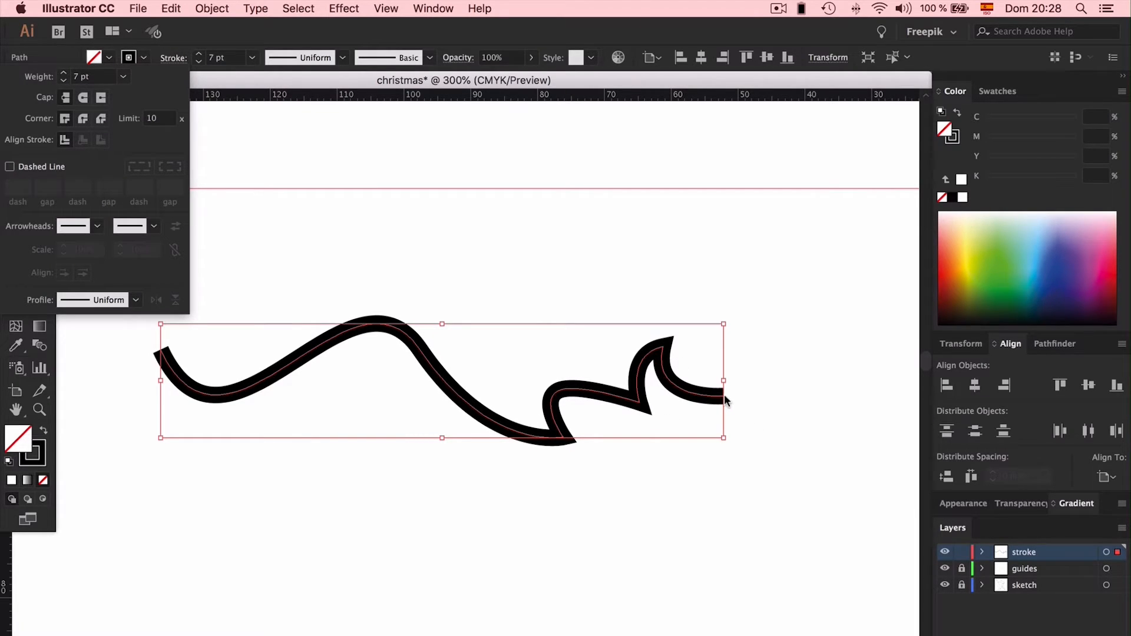
Try round and projecting caps plus round and bevel corners on the path, and restore butt caps and miter corners
left_click(83, 98)
left_click(65, 98)
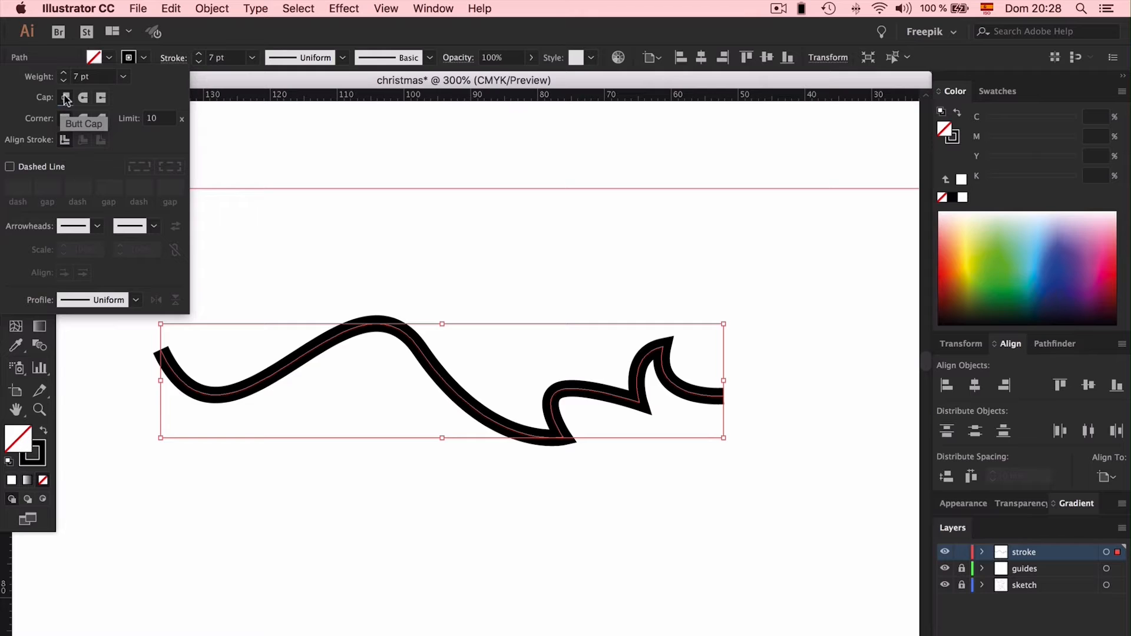
left_click(85, 98)
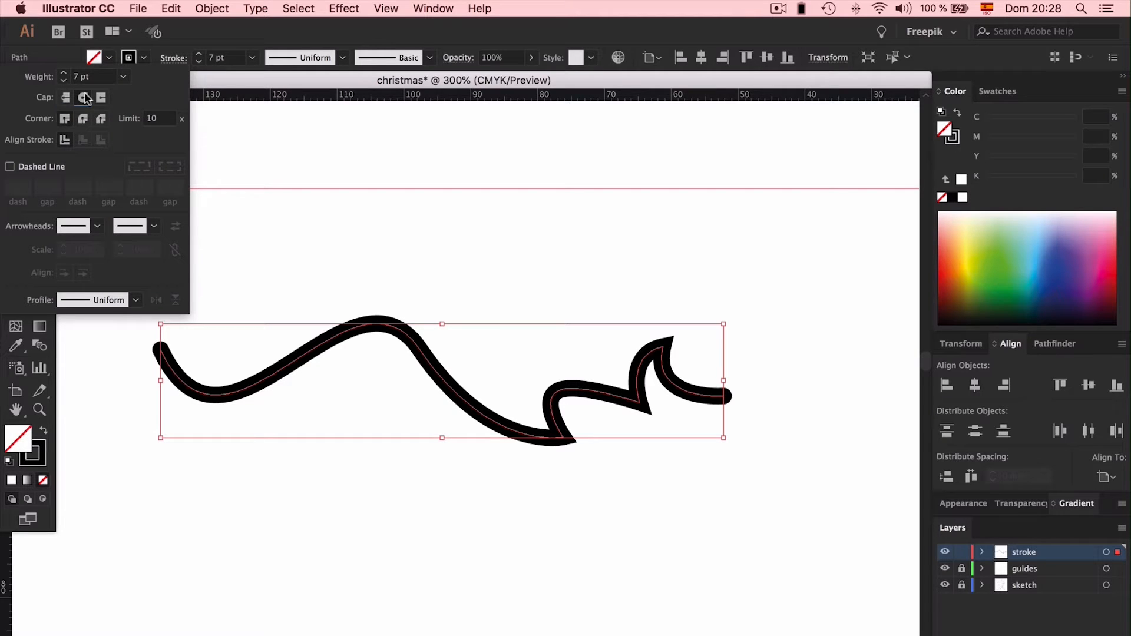
left_click(102, 98)
left_click(81, 98)
left_click(83, 120)
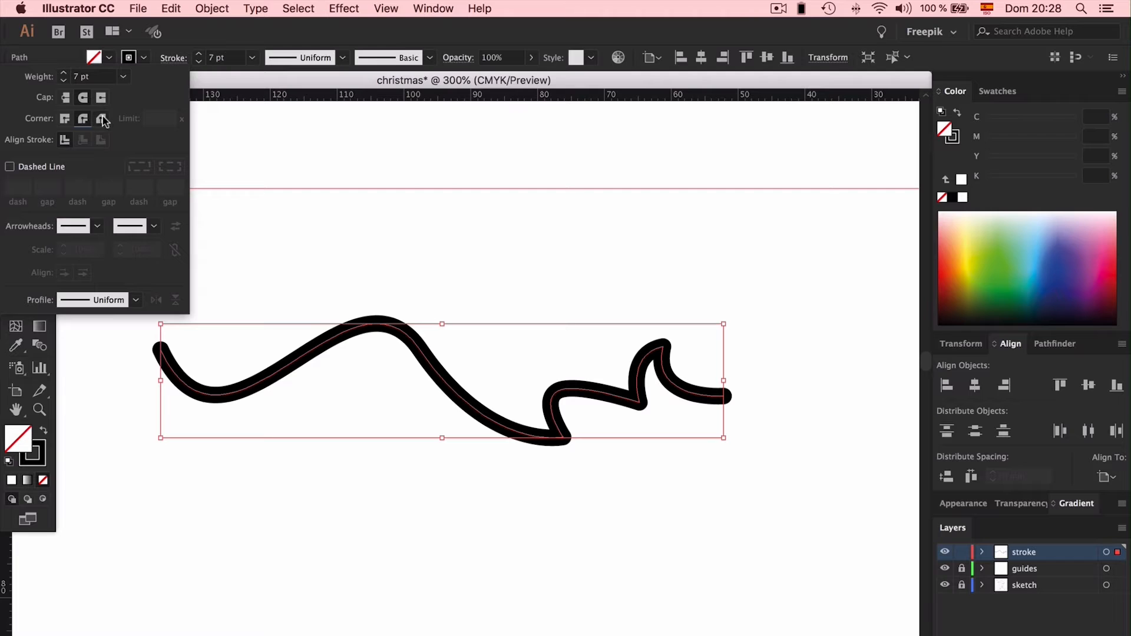
left_click(102, 120)
left_click(66, 97)
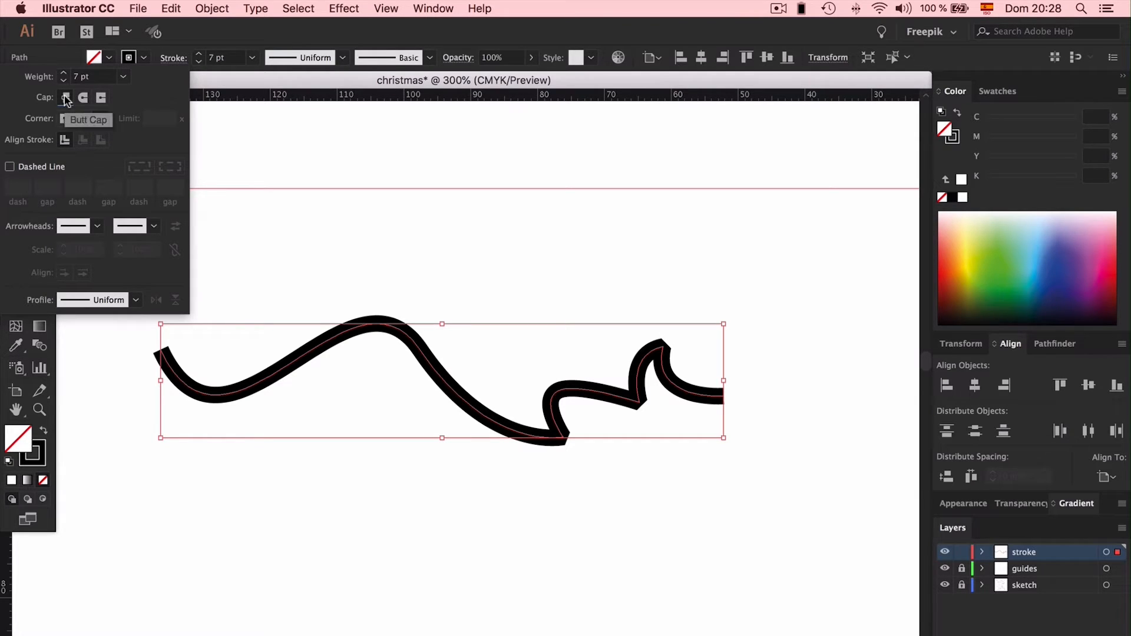
left_click(65, 119)
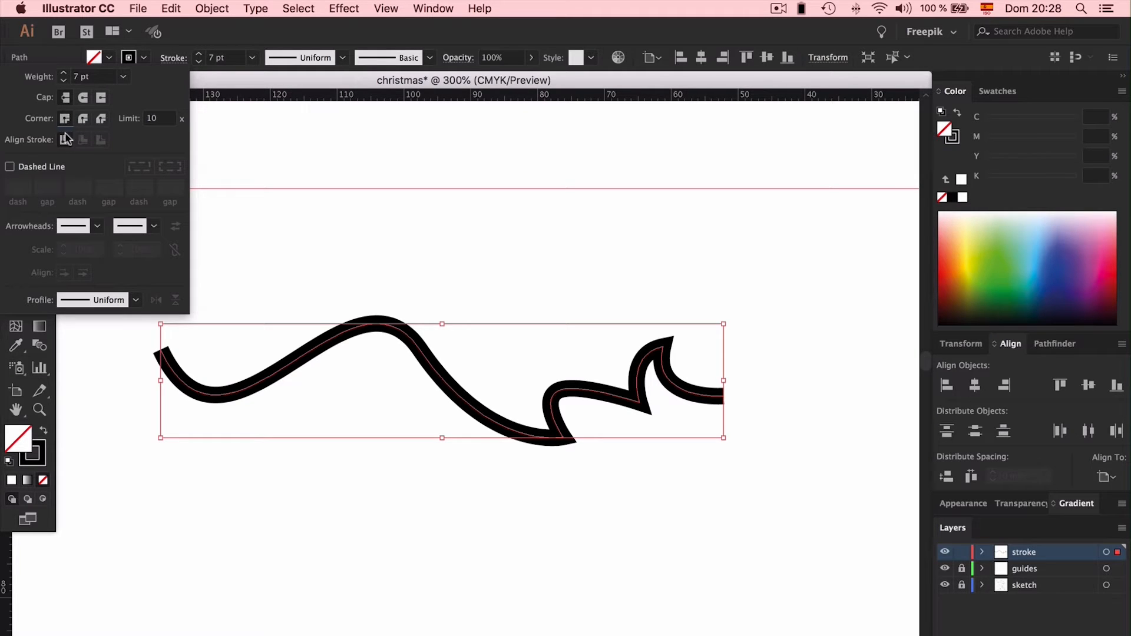
Close the stroke options and delete the practice path from the stroke layer
left_click(343, 215)
left_click(480, 230)
left_click_drag(542, 234, 332, 439)
key("Delete")
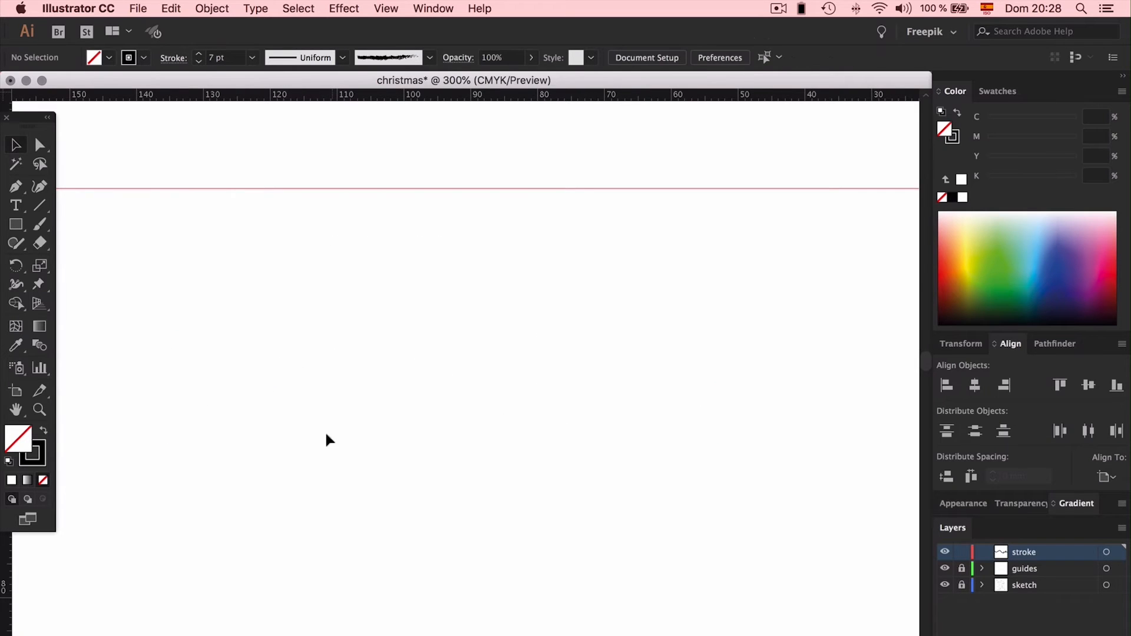
Draw a circle about 28 mm in diameter with the Ellipse Tool beside the artboard and deselect it
mouse_move(8, 220)
left_mouse_down()
mouse_move(68, 226)
mouse_move(76, 260)
left_mouse_up()
mouse_move(431, 350)
left_mouse_down()
mouse_move(525, 464)
mouse_move(548, 466)
left_mouse_up()
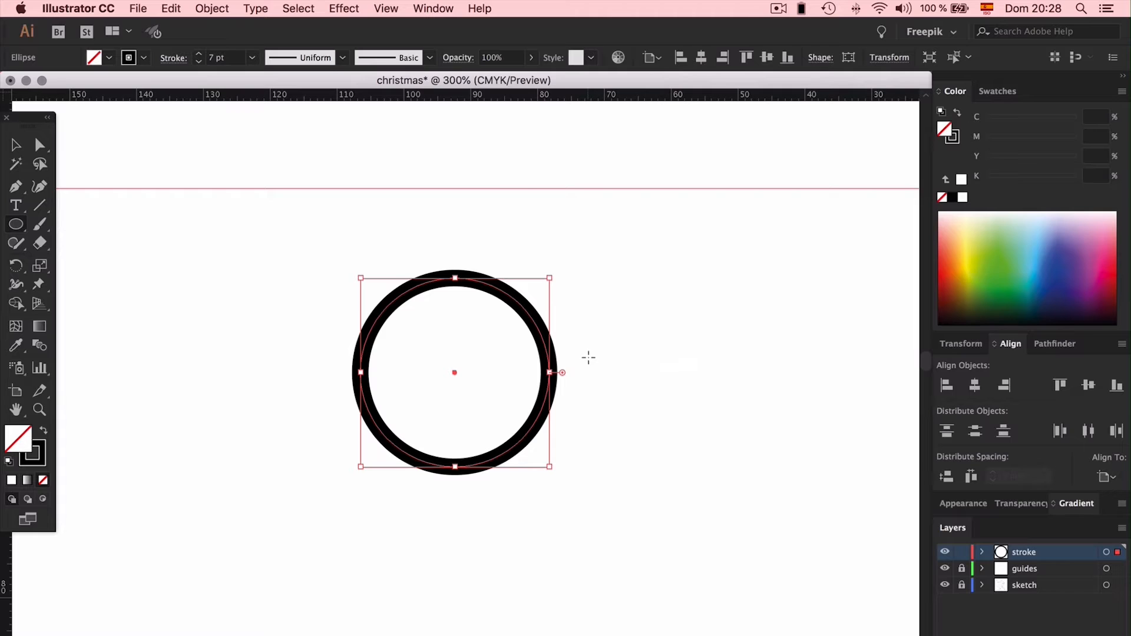
key("v")
left_click(340, 246)
left_click(14, 188)
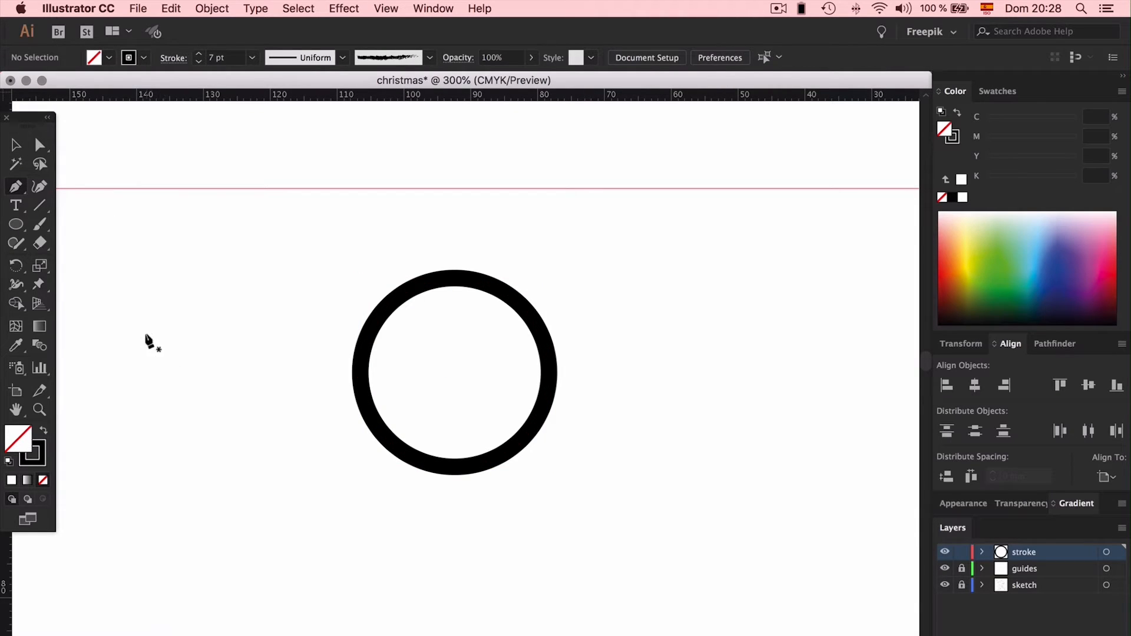
Draw a five-pointed star to the left of the circle with the Star Tool and delete it
left_click(15, 226)
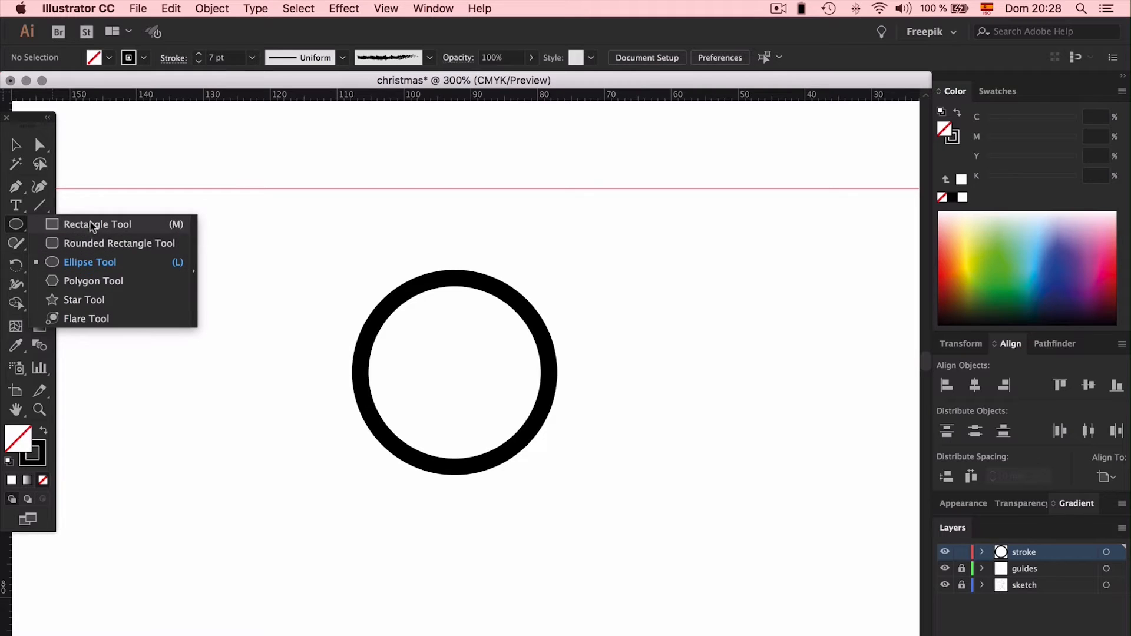
left_click(92, 304)
left_click_drag(192, 330, 316, 258)
key("v")
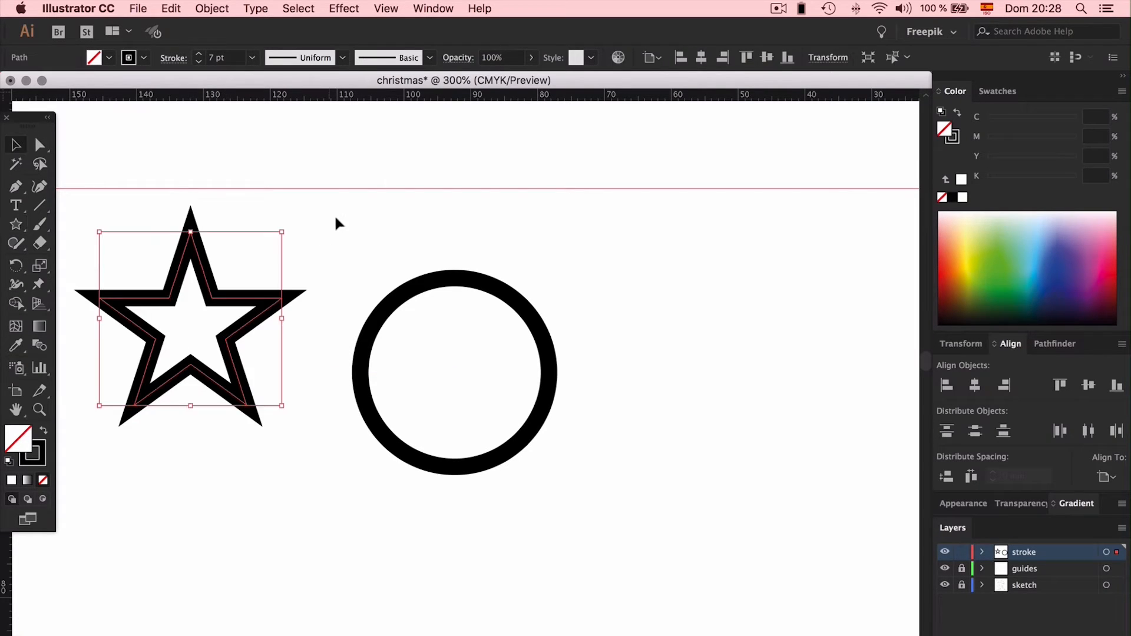
left_click(331, 235)
left_click_drag(280, 298, 327, 349)
key("Delete")
Duplicate the circle twice towards the artboard to make a horizontal row of three
left_click_drag(454, 285, 679, 285)
scroll(640, 305, "right", 5)
left_click_drag(420, 334, 649, 332)
scroll(648, 331, "right", 1)
scroll(649, 332, "right", 2)
Set the stroke weight of all three circles to 8 pt and deselect them
left_click(202, 286)
left_click(172, 60)
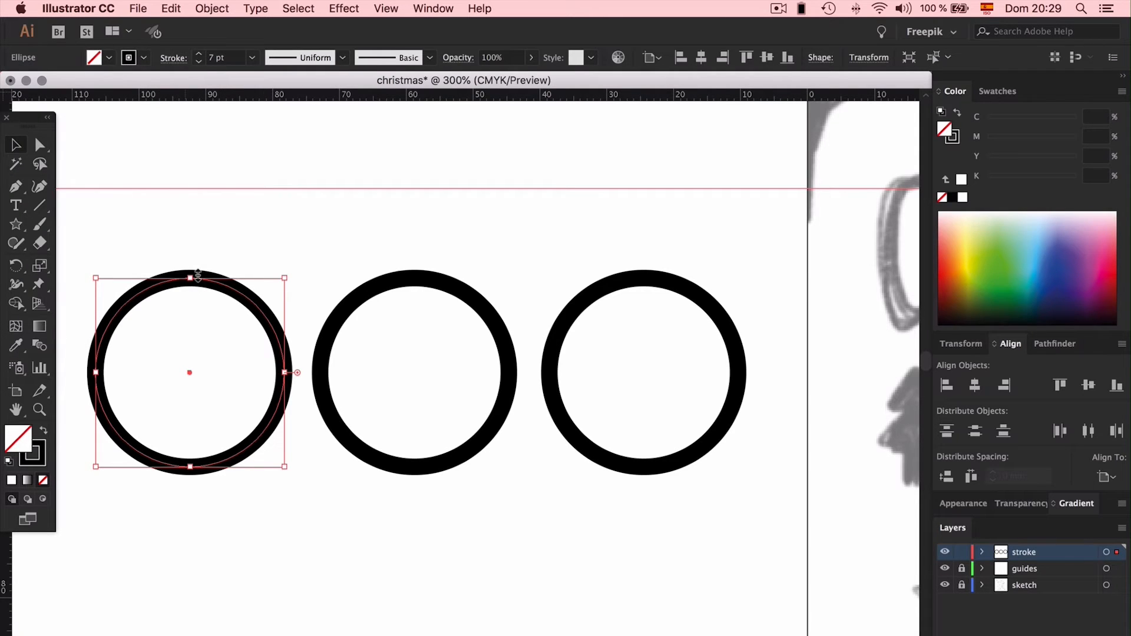
left_click(199, 53)
left_click_drag(401, 232, 574, 357)
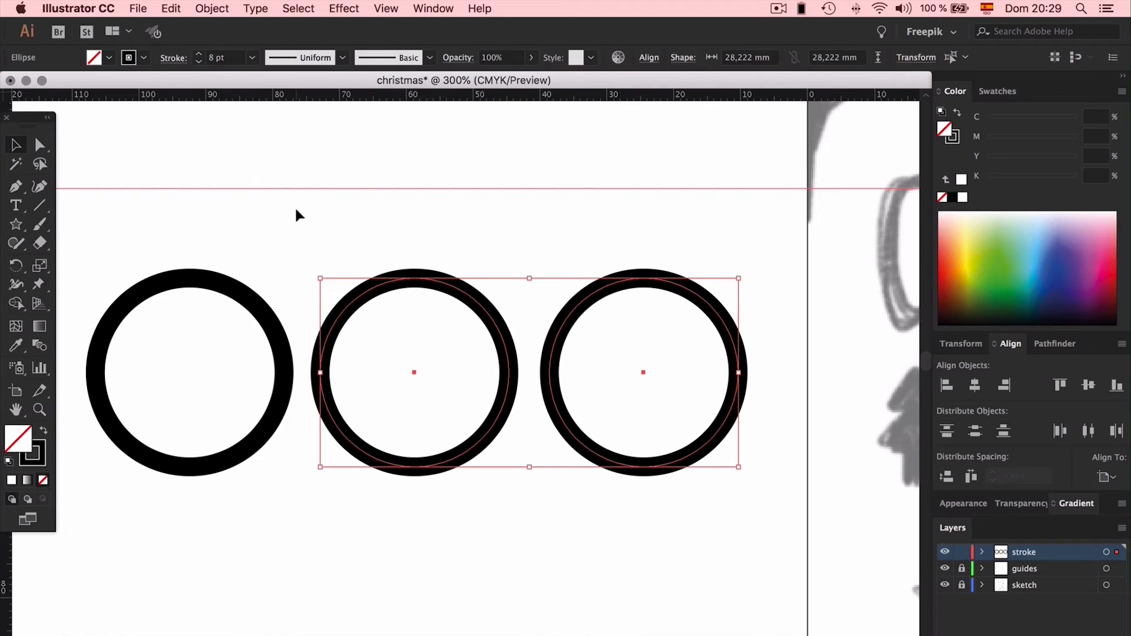
left_click(266, 253)
Align the middle circle's stroke to the inside of its path and deselect it
left_click(233, 293)
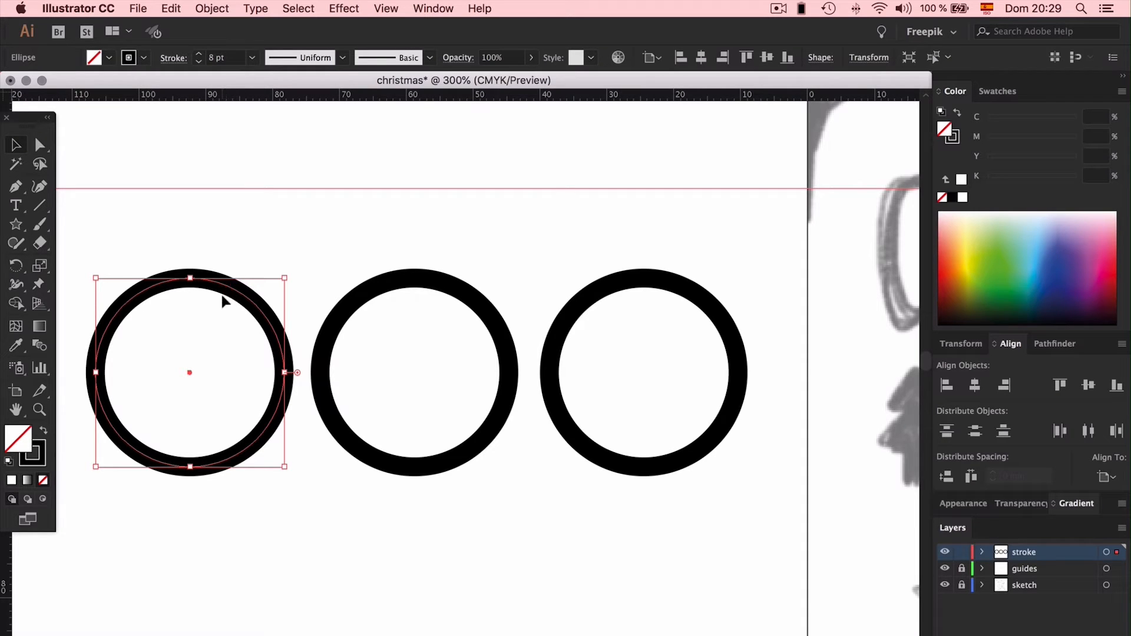
left_click(371, 292)
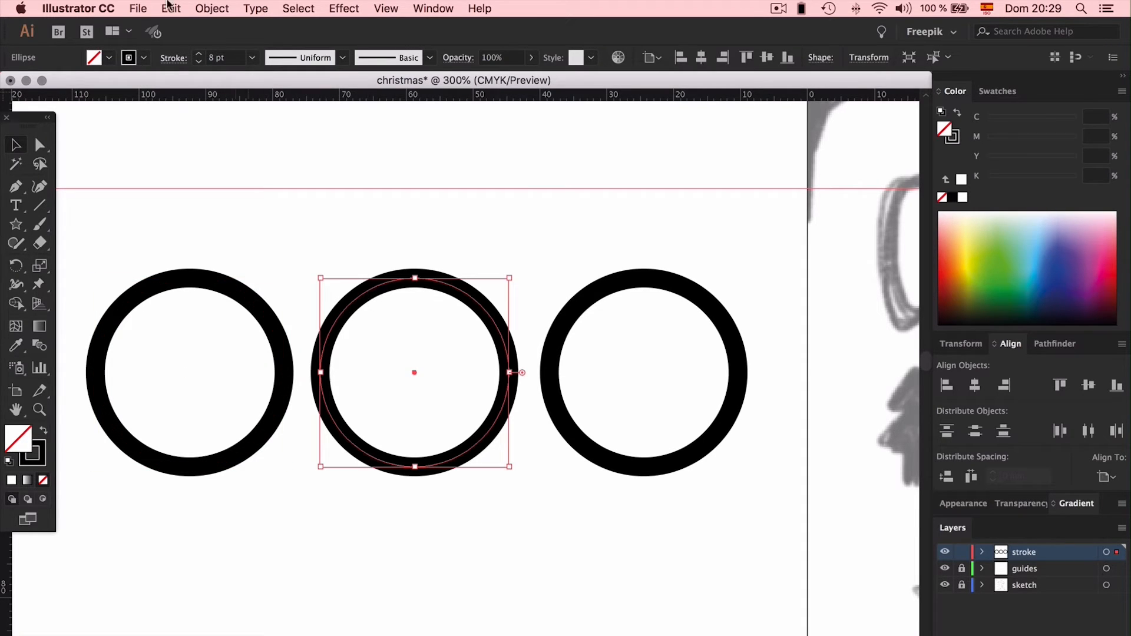
left_click(174, 57)
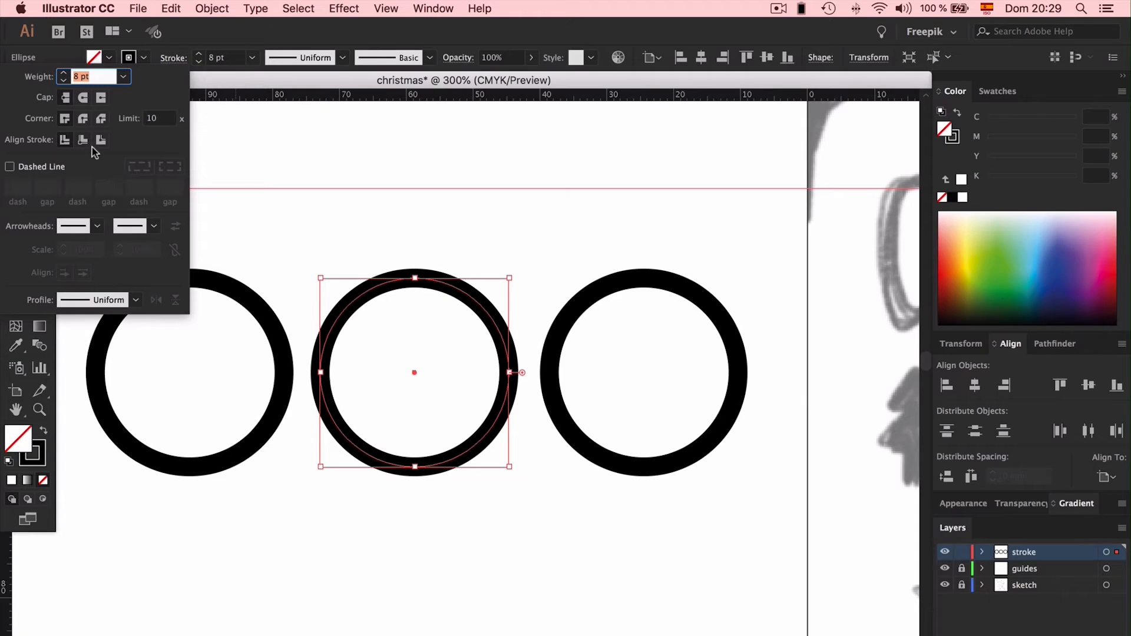
left_click(83, 140)
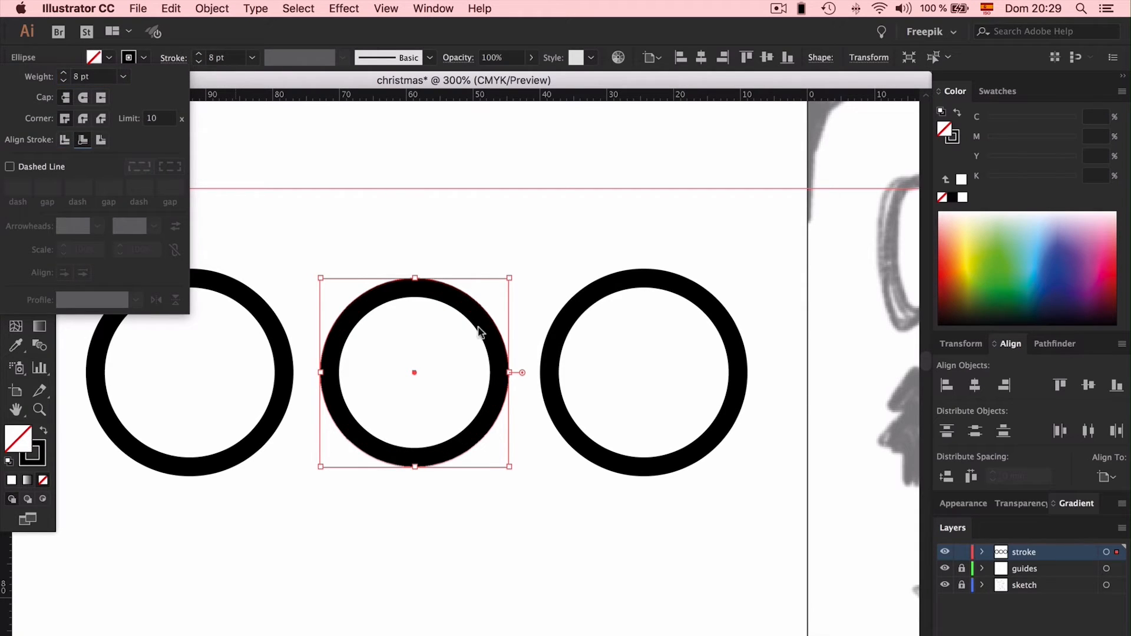
left_click(498, 205)
left_click(557, 259)
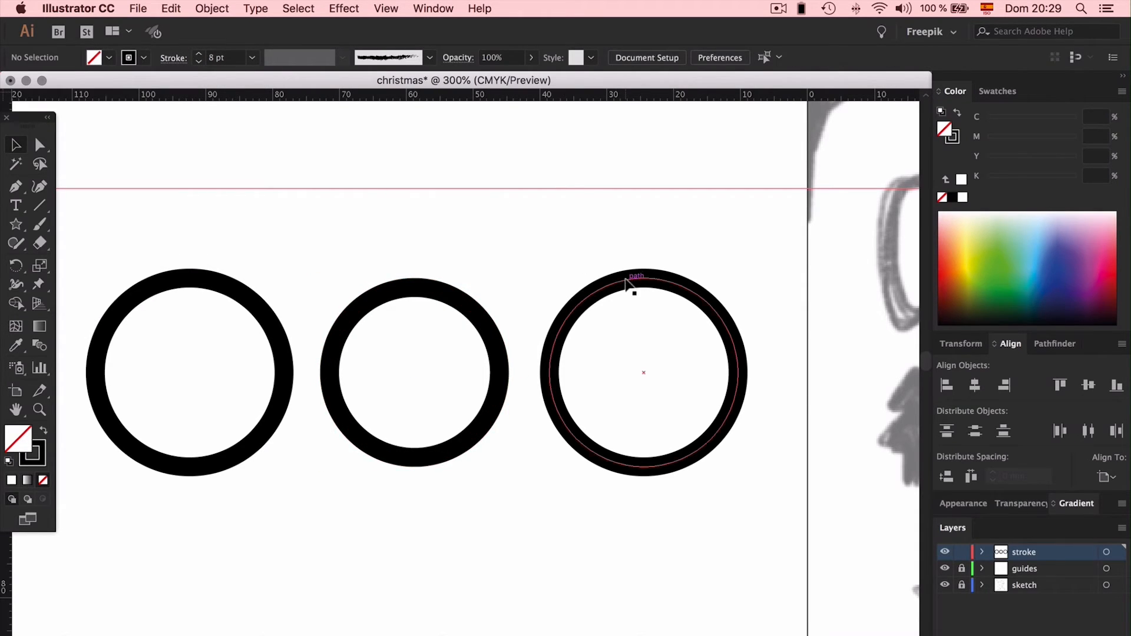
Align the right circle's stroke to the outside of its path and deselect it
left_click(631, 289)
left_click(173, 57)
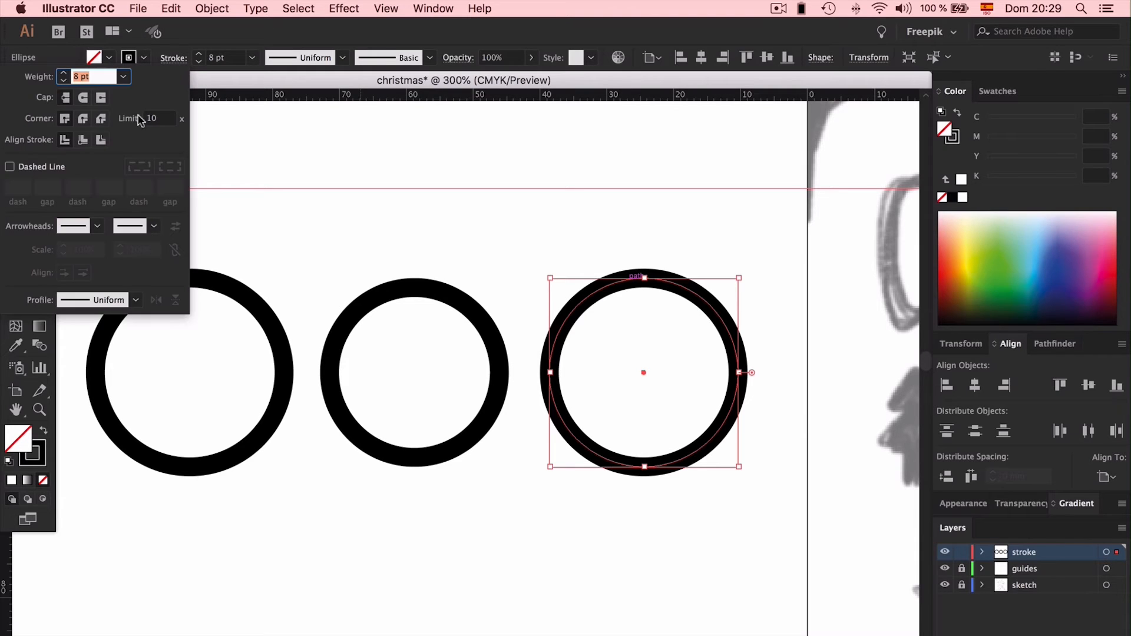
left_click(100, 141)
left_click(645, 235)
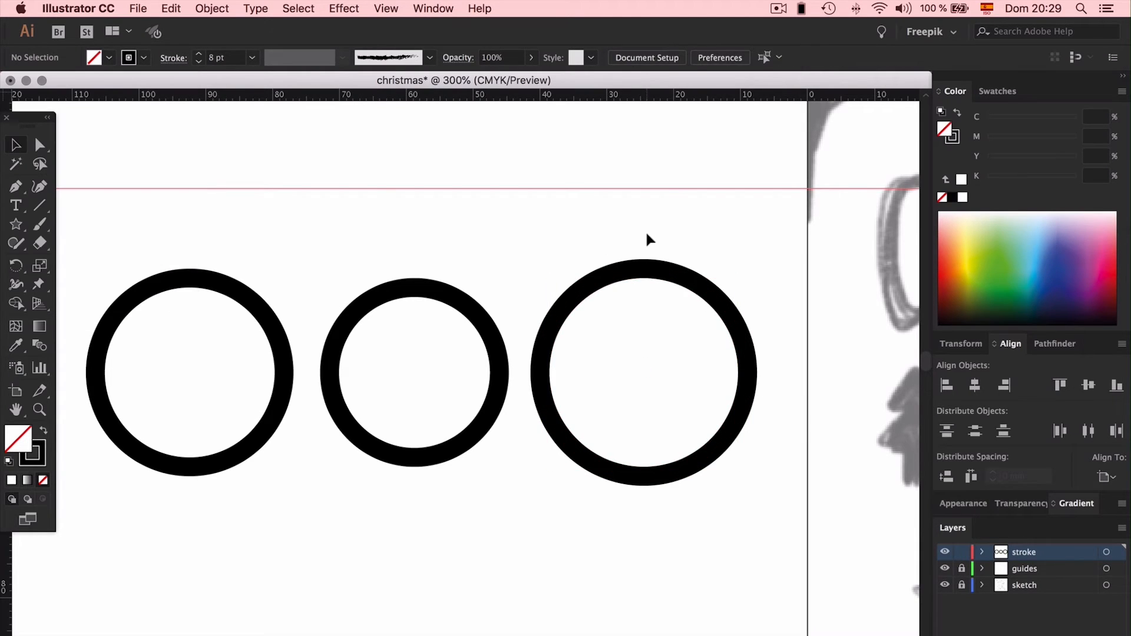
Turn on a dashed stroke with a 12 pt dash for the left circle
scroll(647, 234, "left", 3)
left_click(704, 269)
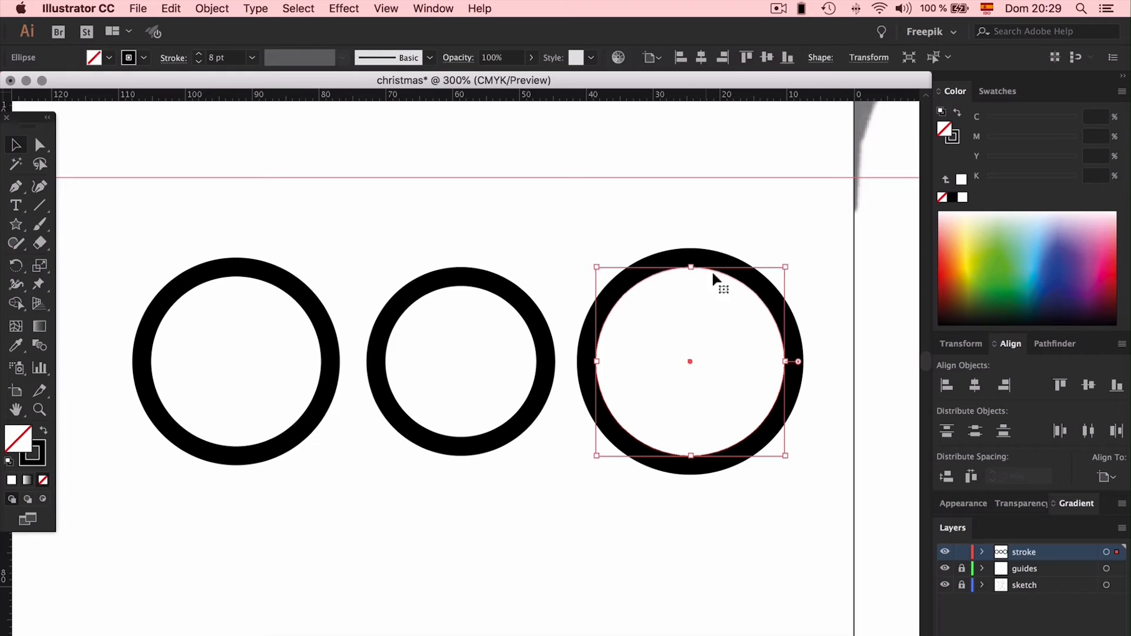
left_click_drag(749, 226, 330, 336)
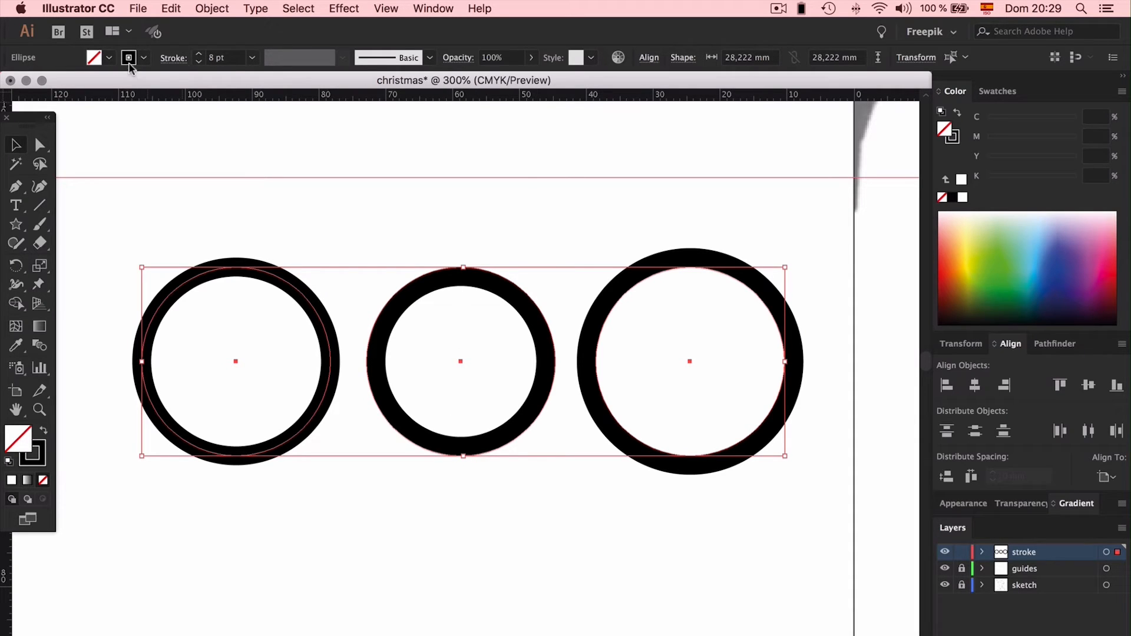
left_click(176, 61)
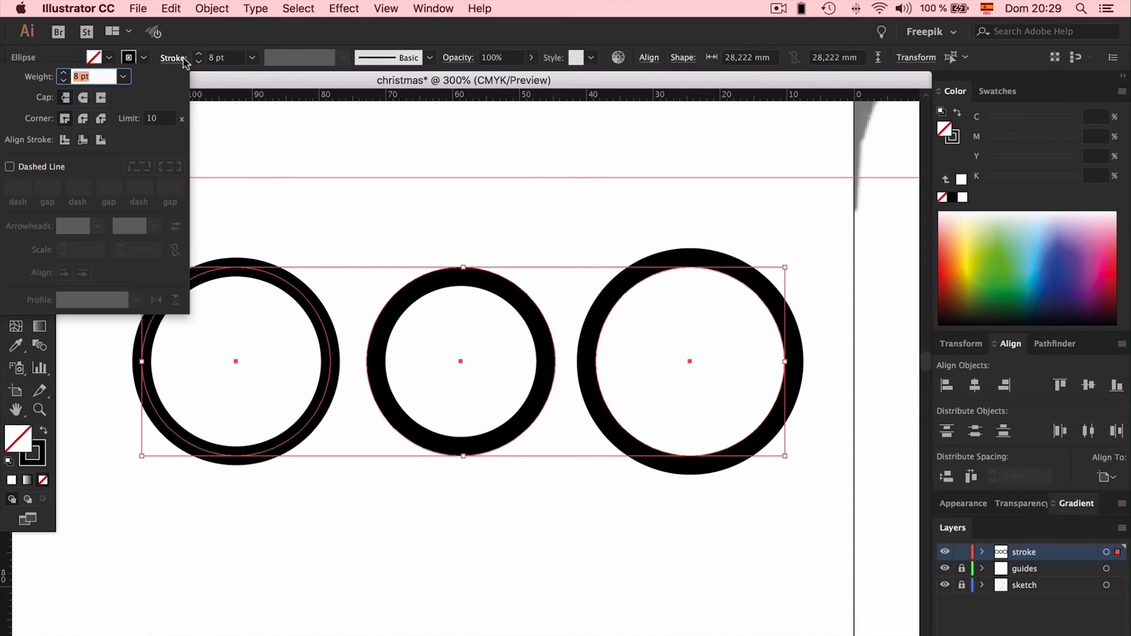
left_click(307, 224)
left_click(306, 225)
left_click(260, 264)
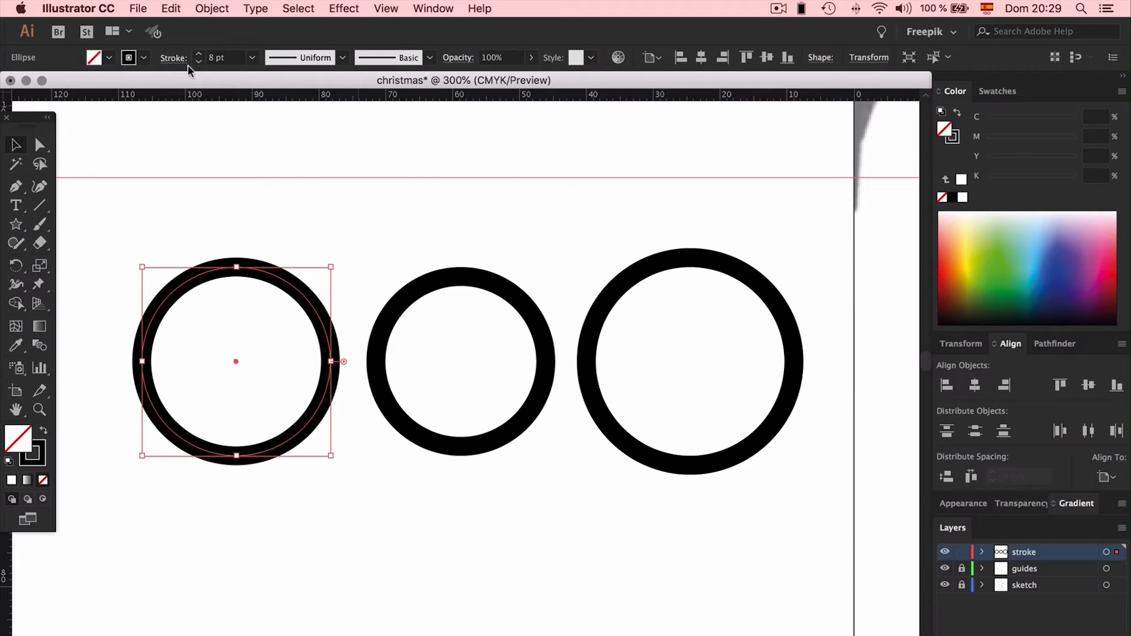
left_click(174, 59)
left_click(24, 168)
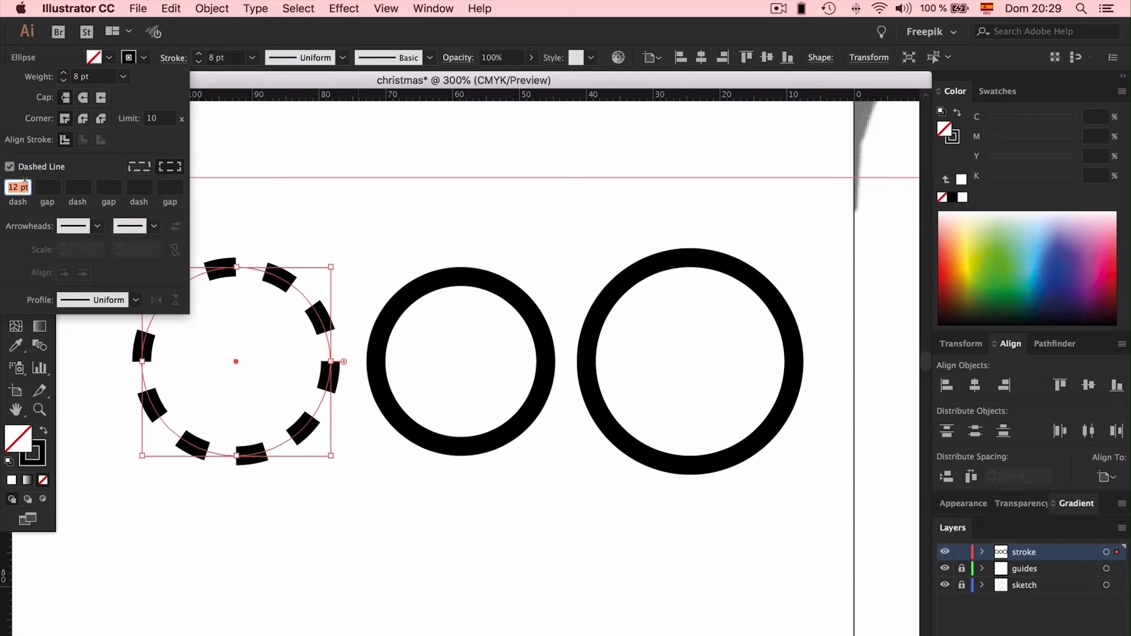
left_click(10, 167)
left_click(10, 167)
Delete the circles and draw a dashed square about 27 mm wide in the space beside the artboard
mouse_move(281, 228)
left_mouse_down()
mouse_move(513, 411)
mouse_move(788, 459)
left_mouse_up()
key("Delete")
left_click_drag(16, 223, 76, 222)
mouse_move(308, 278)
left_mouse_down()
mouse_move(407, 391)
mouse_move(452, 422)
left_mouse_up()
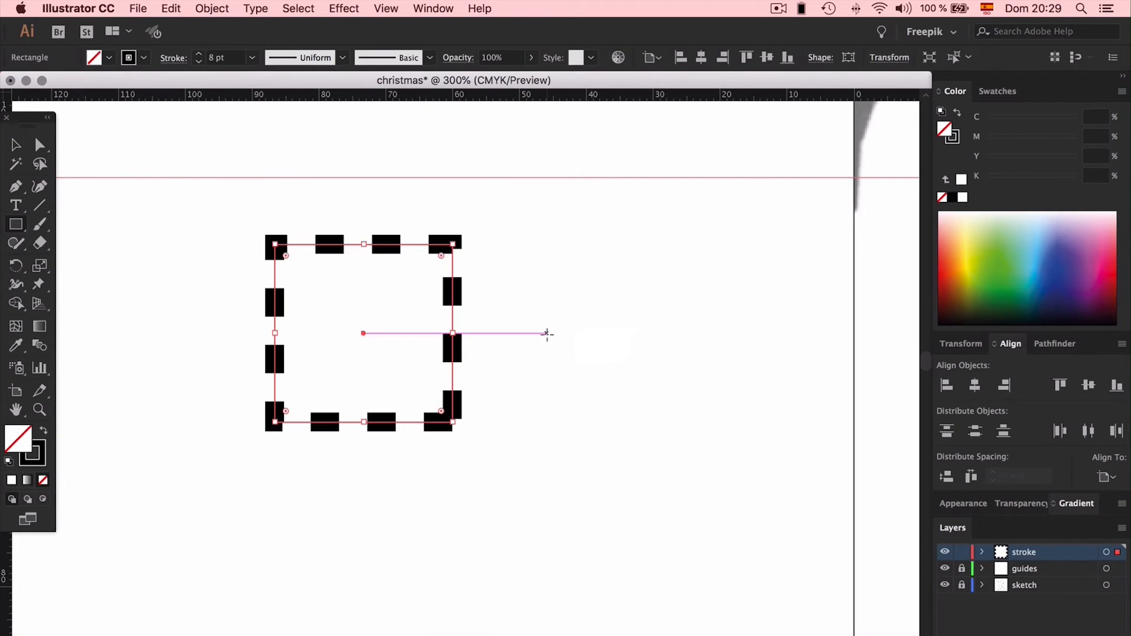
key("v")
left_click_drag(459, 328, 475, 375)
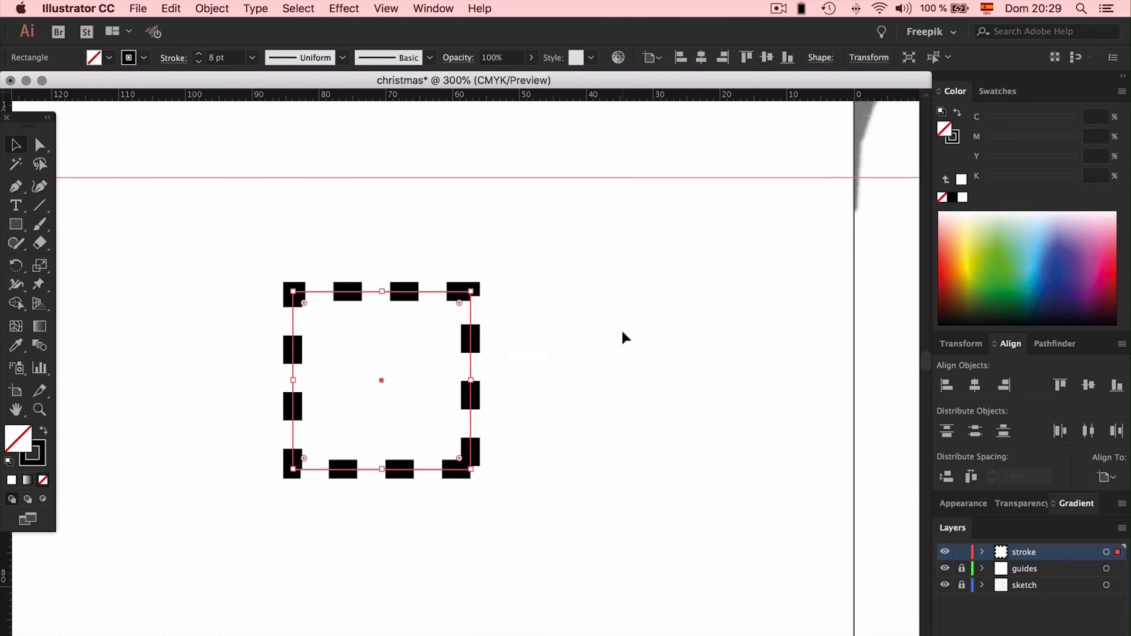
left_click(621, 330)
Align the square's dashes to its corners and path ends, comparing with exact dash and gap lengths
scroll(573, 299, "left", 3)
left_click(551, 292)
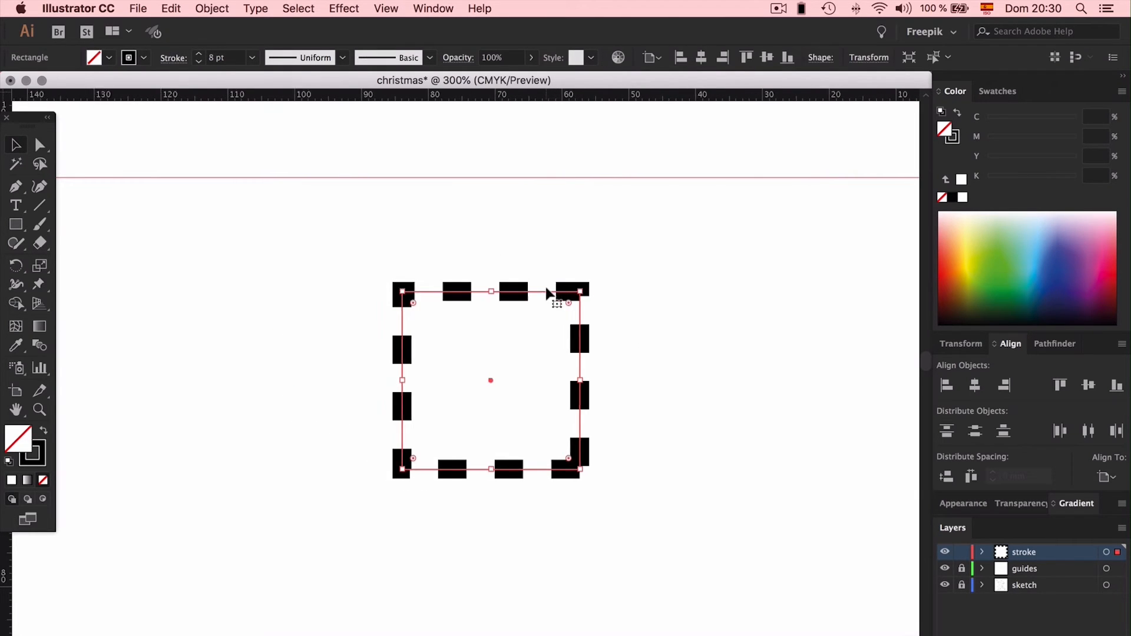
scroll(550, 292, "left", 3)
left_click(174, 59)
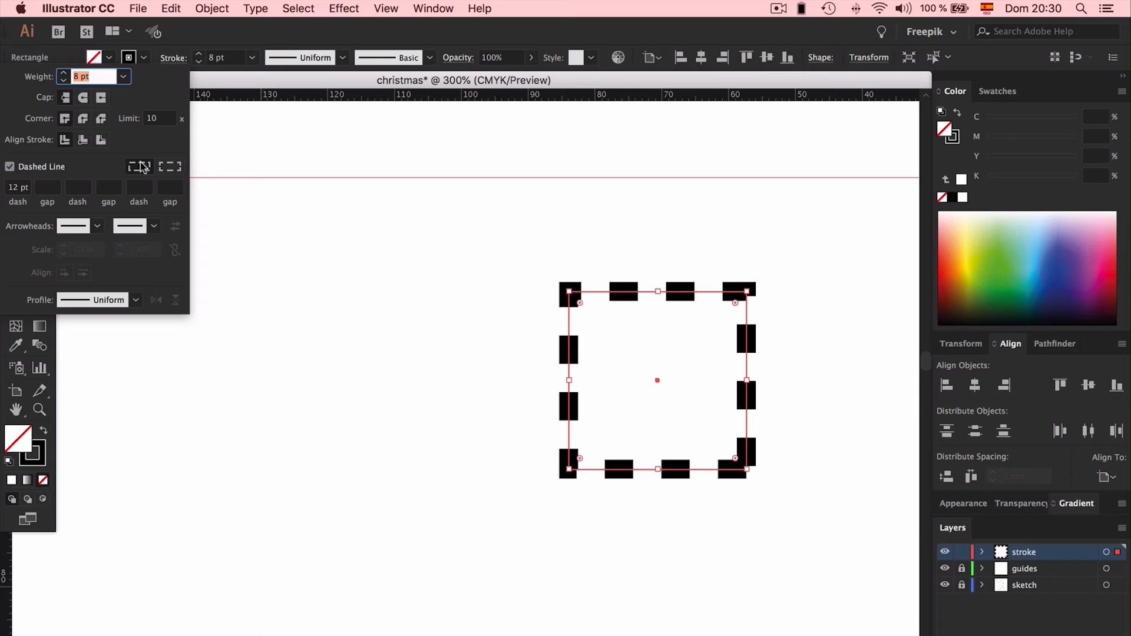
left_click(170, 167)
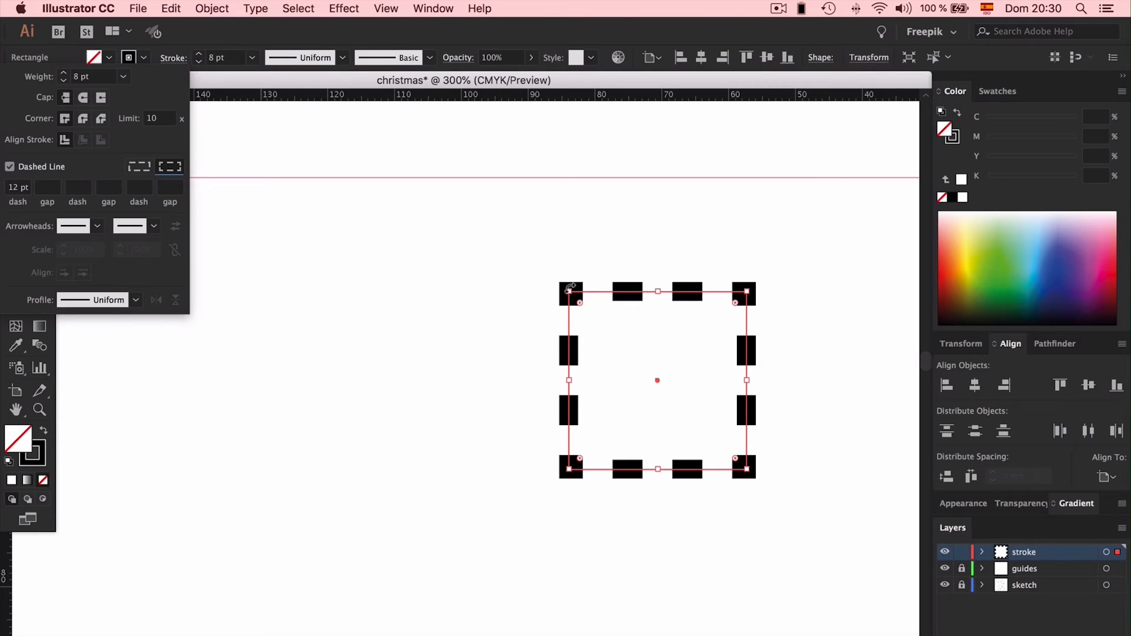
left_click(167, 168)
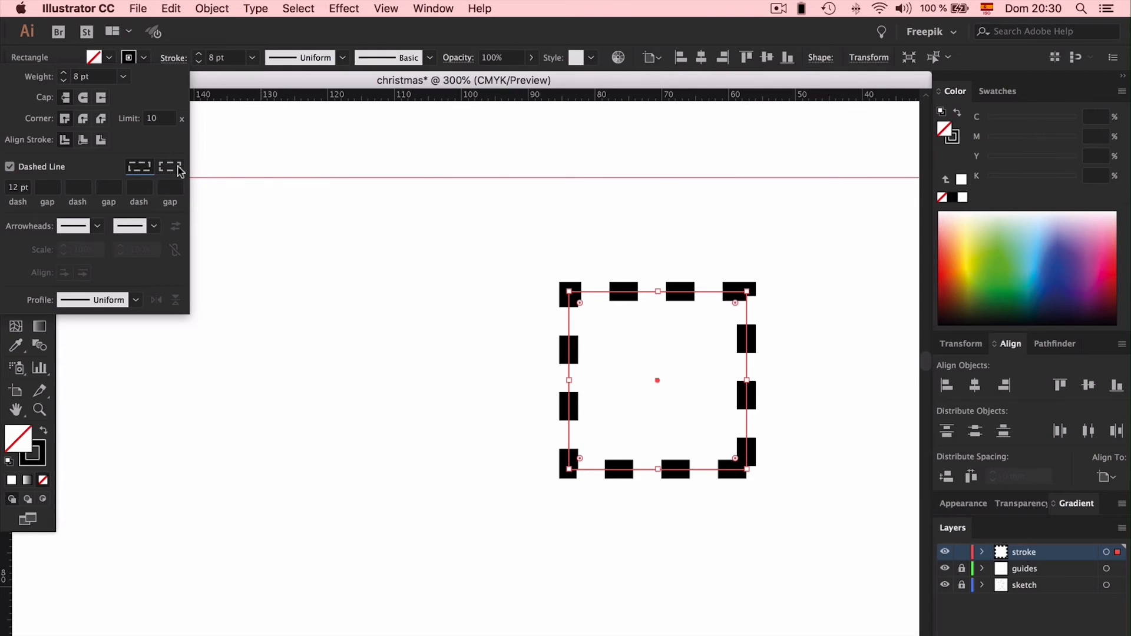
left_click(178, 169)
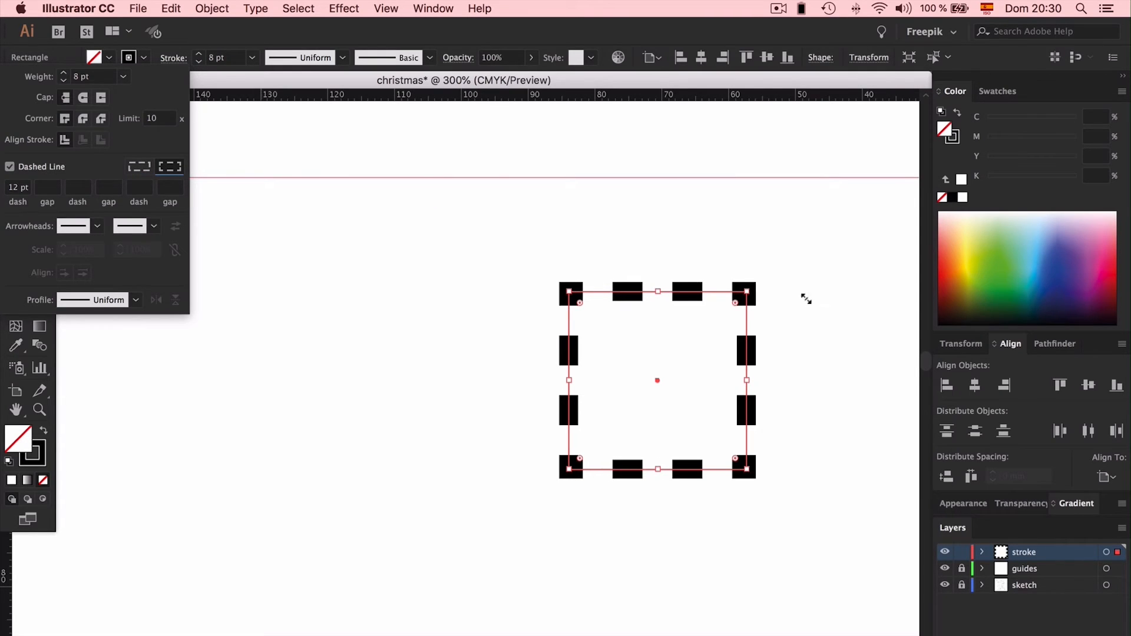
left_click(805, 299)
left_click(834, 280)
Set the square's dash length to 18 pt
left_click_drag(833, 238, 524, 555)
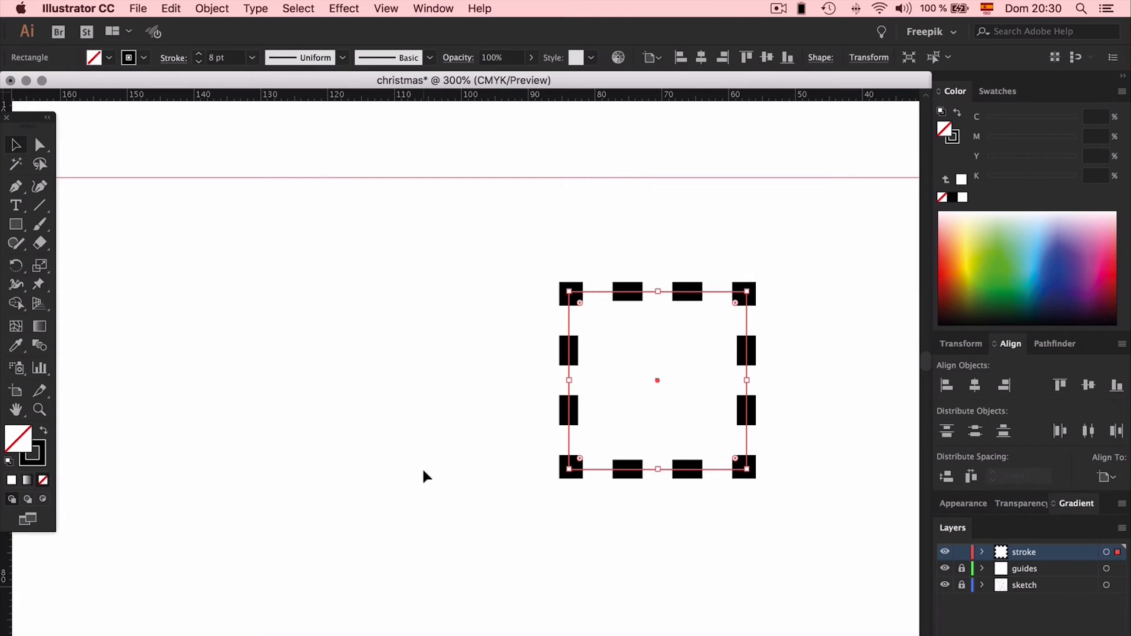
left_click(174, 59)
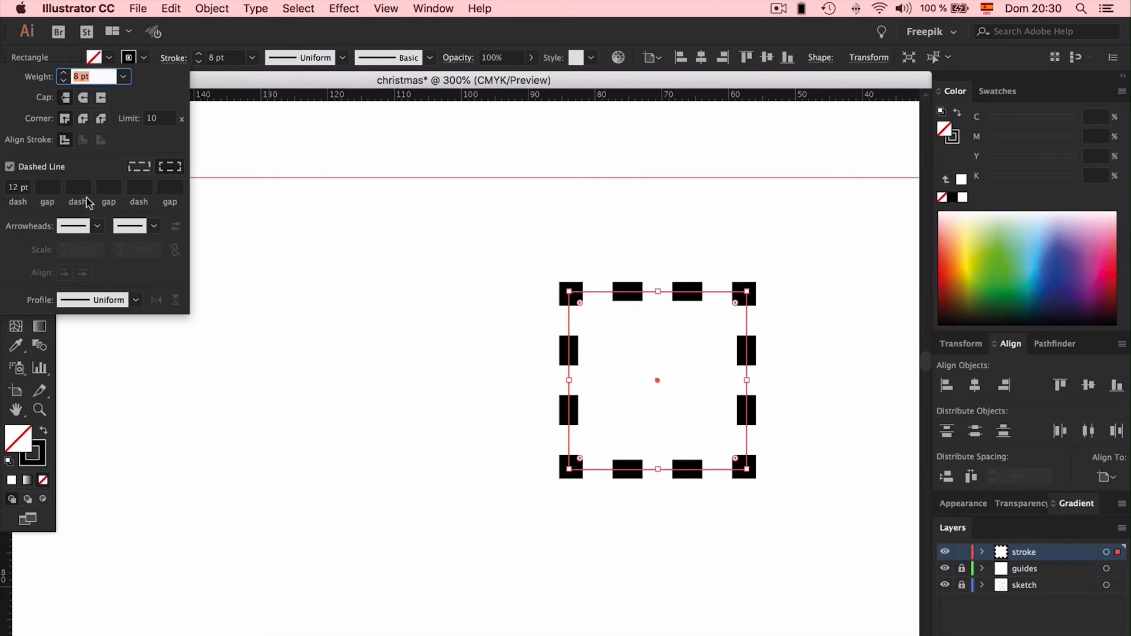
left_click(29, 186)
key("Up")
key("Up")
key("Up")
key("Up")
key("Up")
key("Up")
key("Up")
key("Up")
key("Up")
key("Up")
key("Up")
key("Up")
type("18")
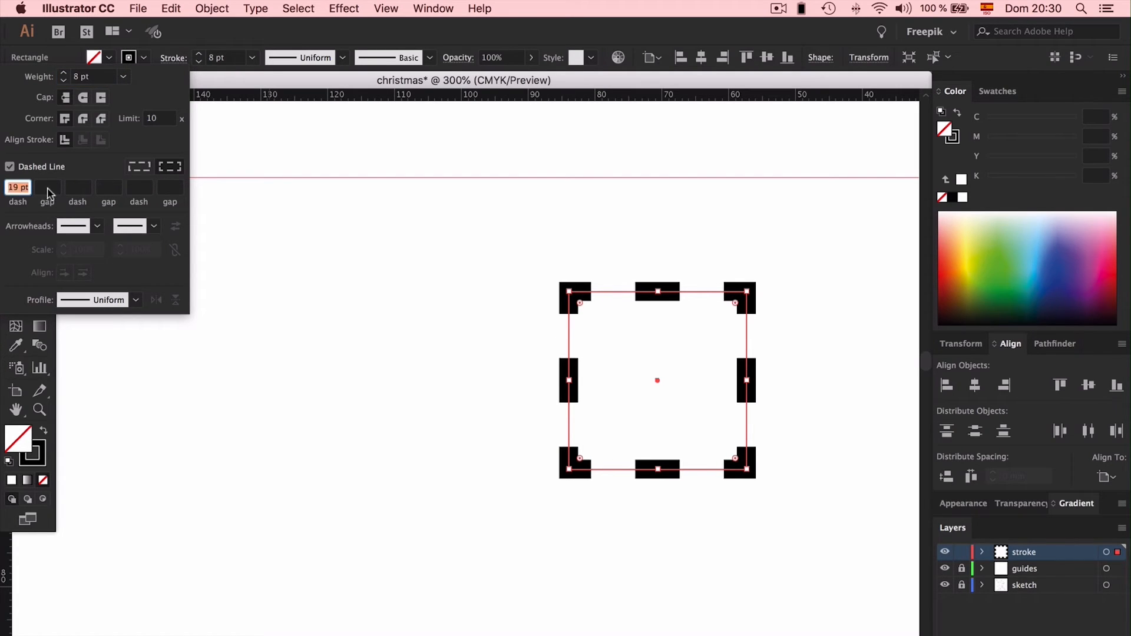
Set the gap between the square's dashes to 9 pt
key("Tab")
type("3")
key("Return")
key("Up")
key("Up")
key("Up")
key("Up")
key("Up")
key("Up")
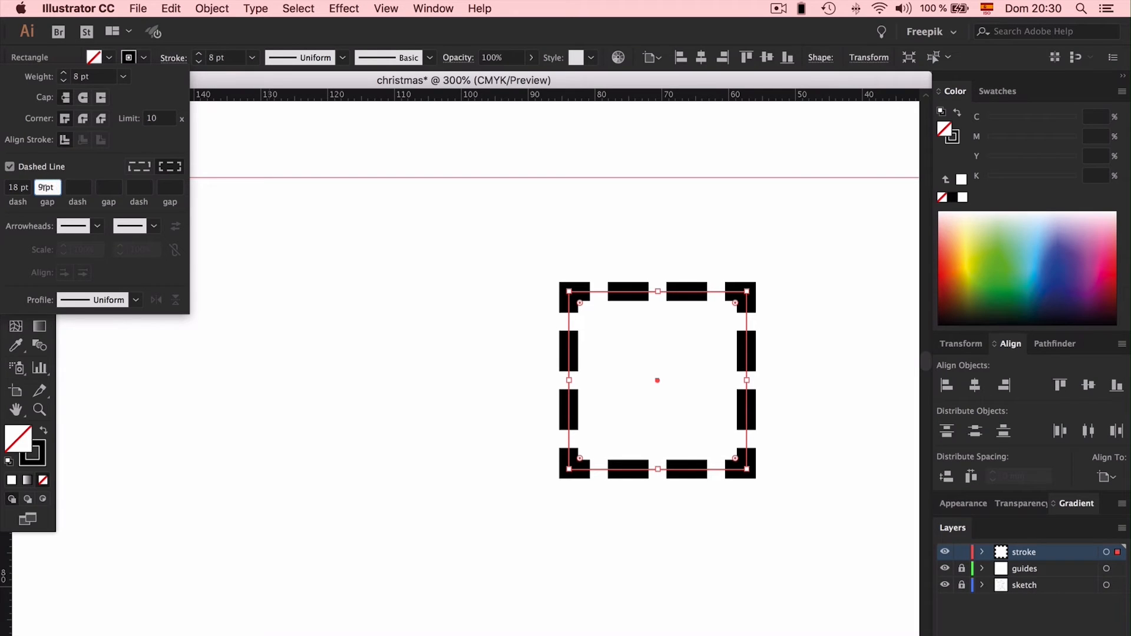
Try shortening the square's dash length to 2 pt
left_click(26, 187)
key("Down")
key("Down")
key("Down")
key("Down")
key("Down")
key("Down")
key("Down")
key("Down")
key("Down")
key("Down")
key("Down")
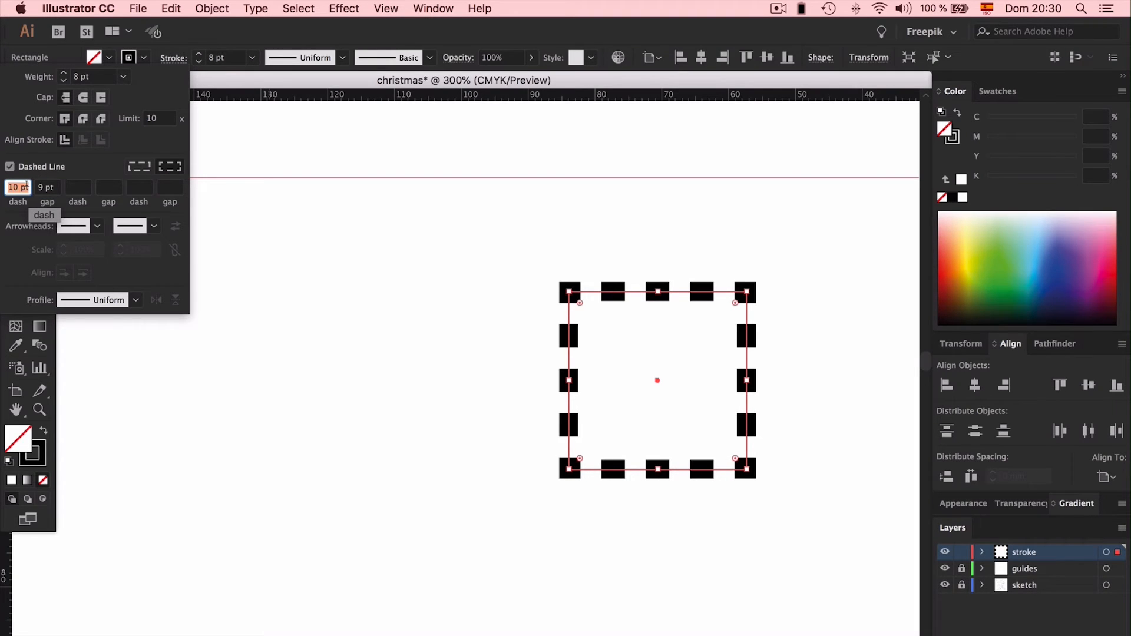
key("Down")
key("Down")
key("Down")
key("Down")
key("Down")
key("Down")
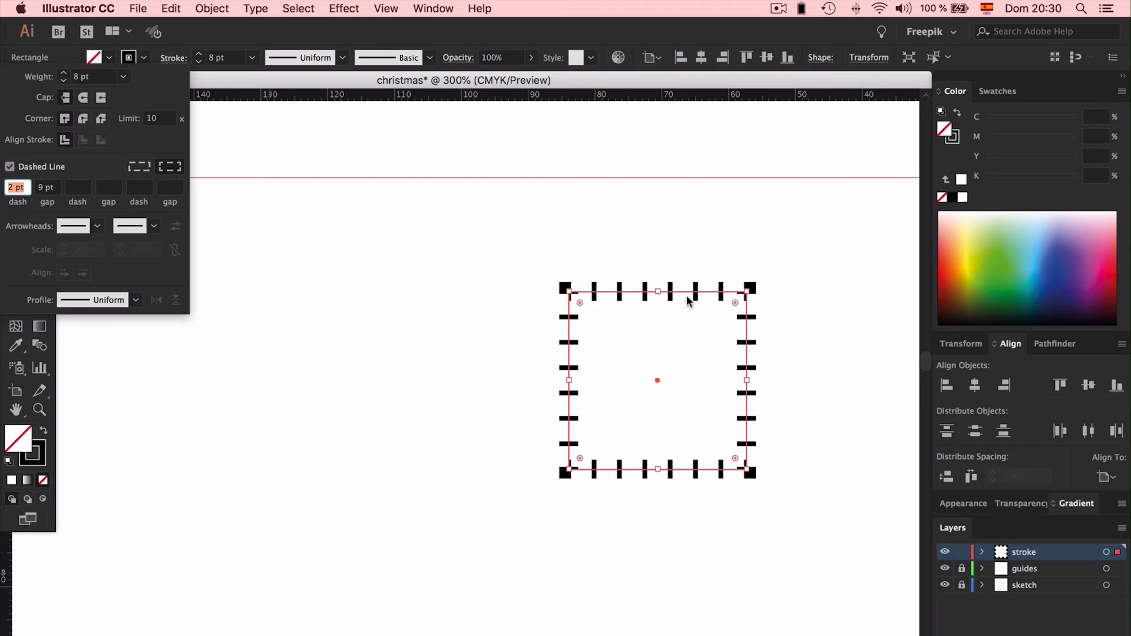
Set the square's dash length to 14 pt and give its stroke round joins and round caps
key("Up")
key("Up")
key("Up")
key("Up")
key("Up")
key("Up")
key("Up")
key("Up")
key("Up")
key("Up")
key("Up")
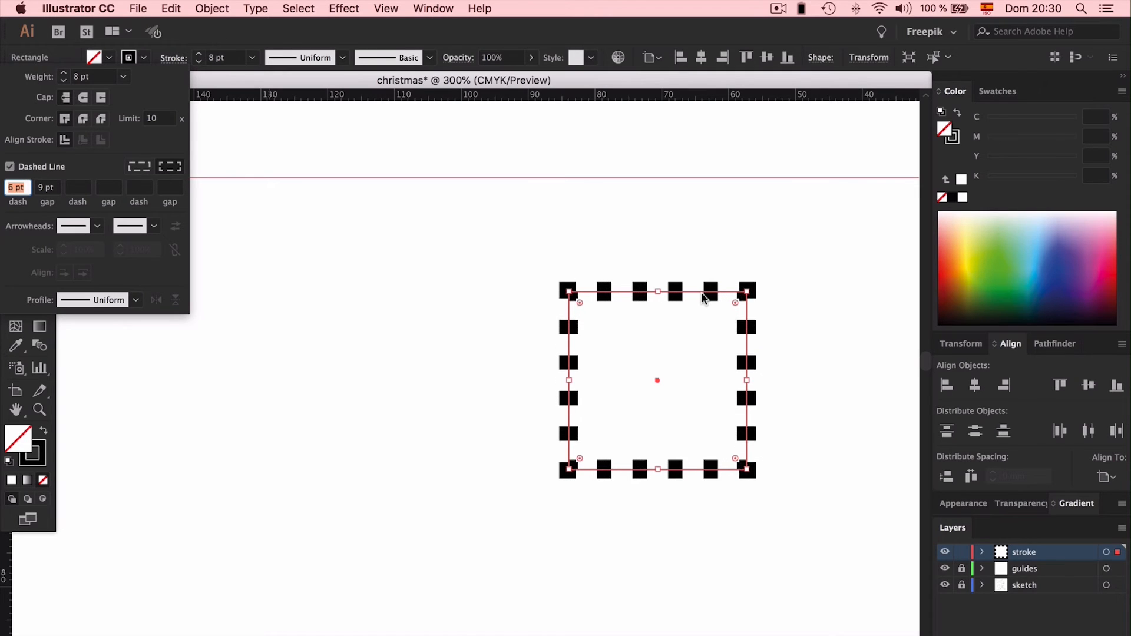
left_click(83, 119)
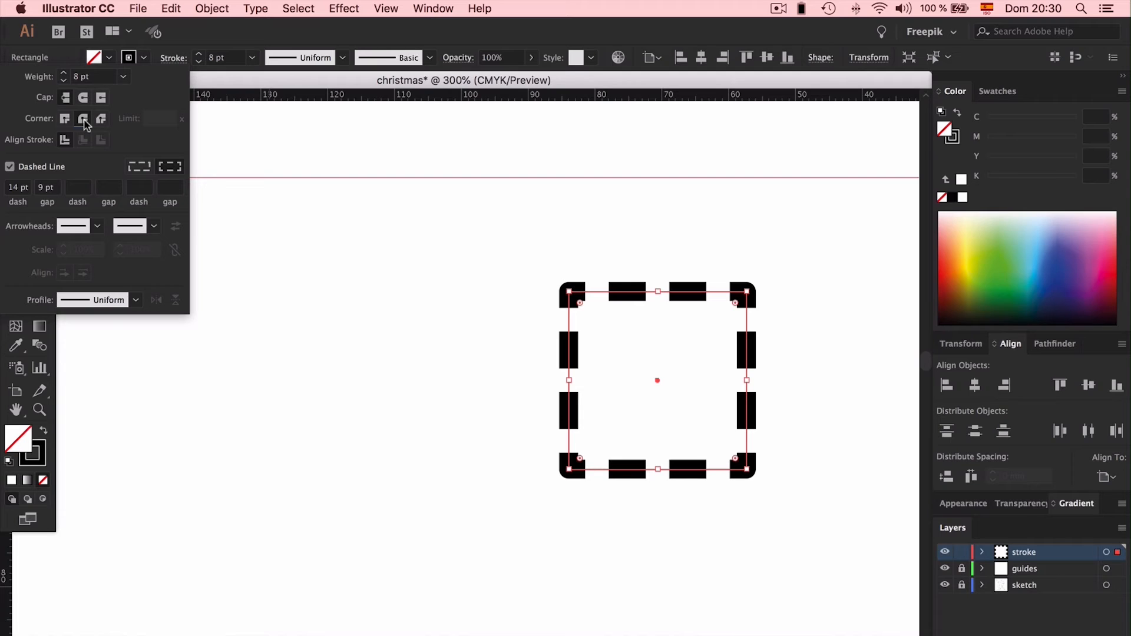
left_click(83, 97)
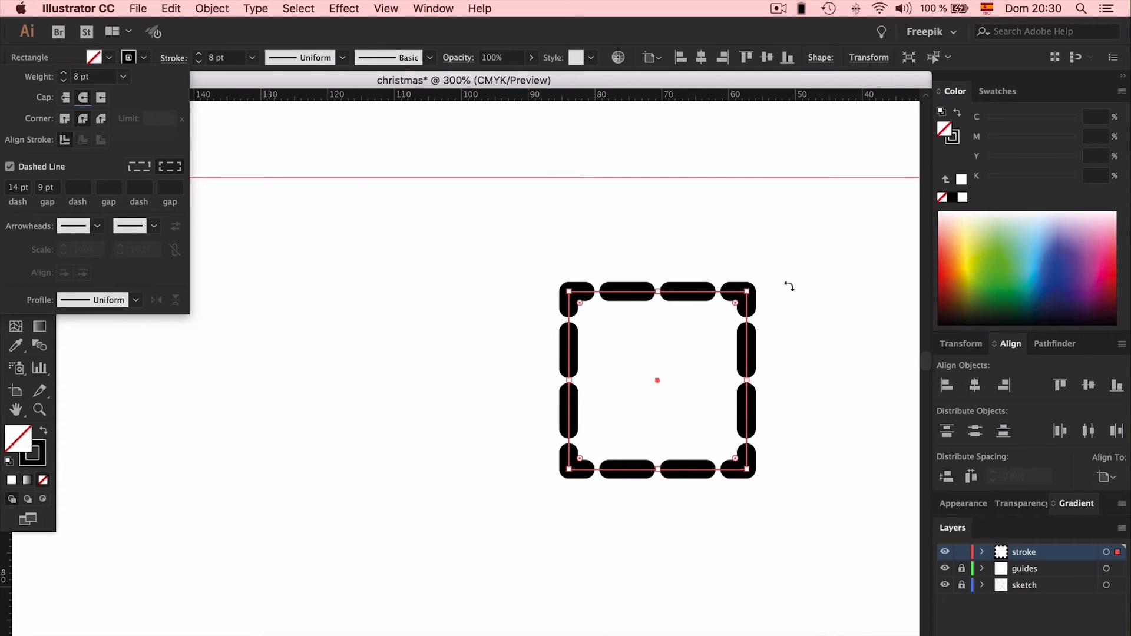
Reduce the square's dash length to 0 pt to turn its outline into round dots
left_click(25, 189)
key("Up")
key("Up")
key("Down")
key("Down")
key("Down")
key("Down")
key("Down")
key("Down")
key("Down")
key("Down")
key("Down")
key("Down")
key("Down")
key("Down")
key("Down")
key("Down")
key("Down")
key("Down")
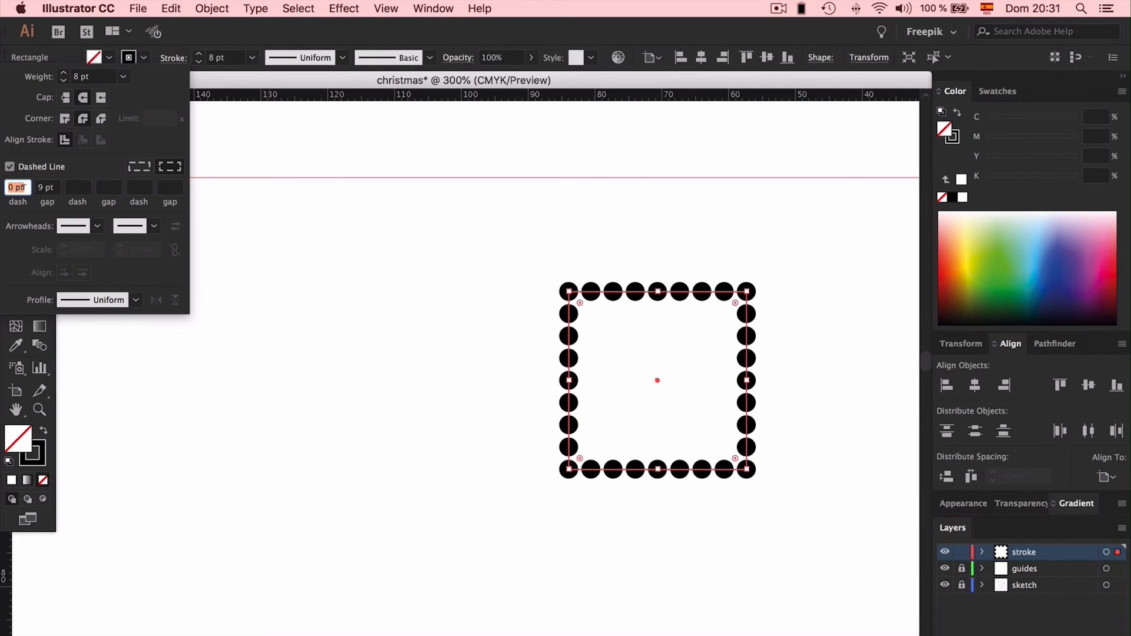
Set the gap between the square's dots to 13 pt
left_click(47, 187)
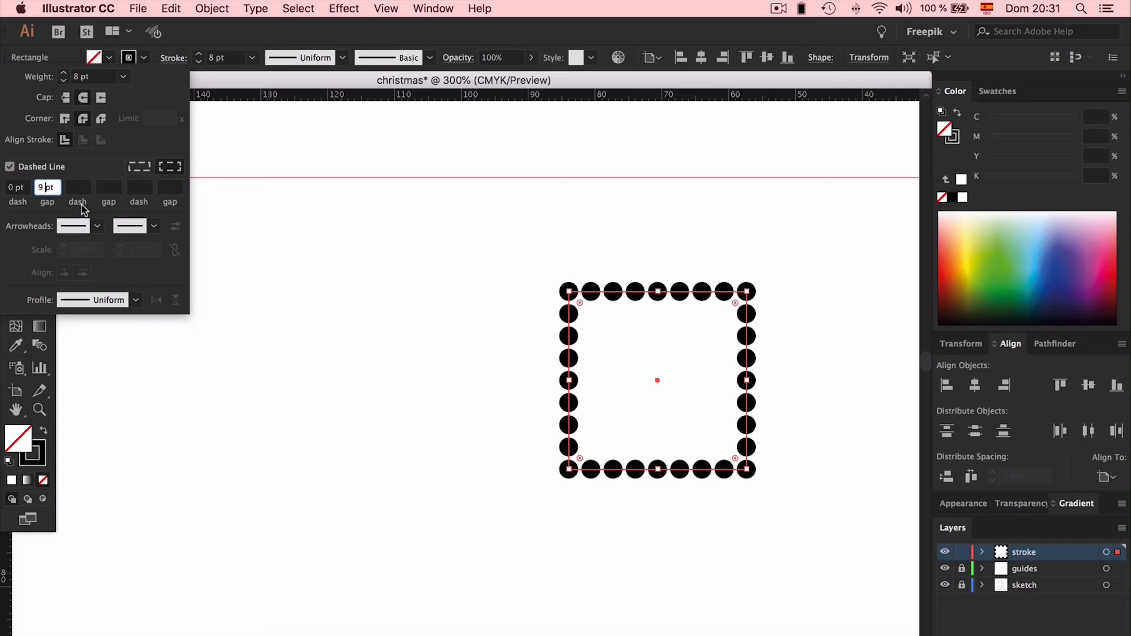
key("Up")
key("Up")
key("Up")
key("Up")
Try a 5 pt dash length on the dotted square and return it to 0 pt
left_click(16, 189)
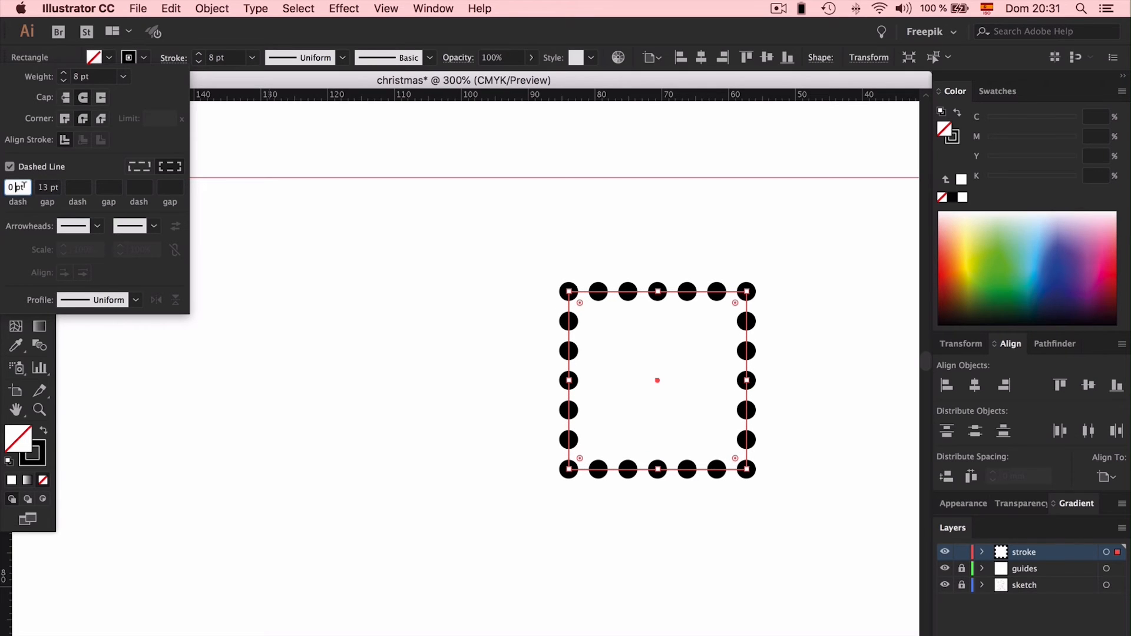
key("Up")
key("Up")
key("Up")
key("Up")
key("Up")
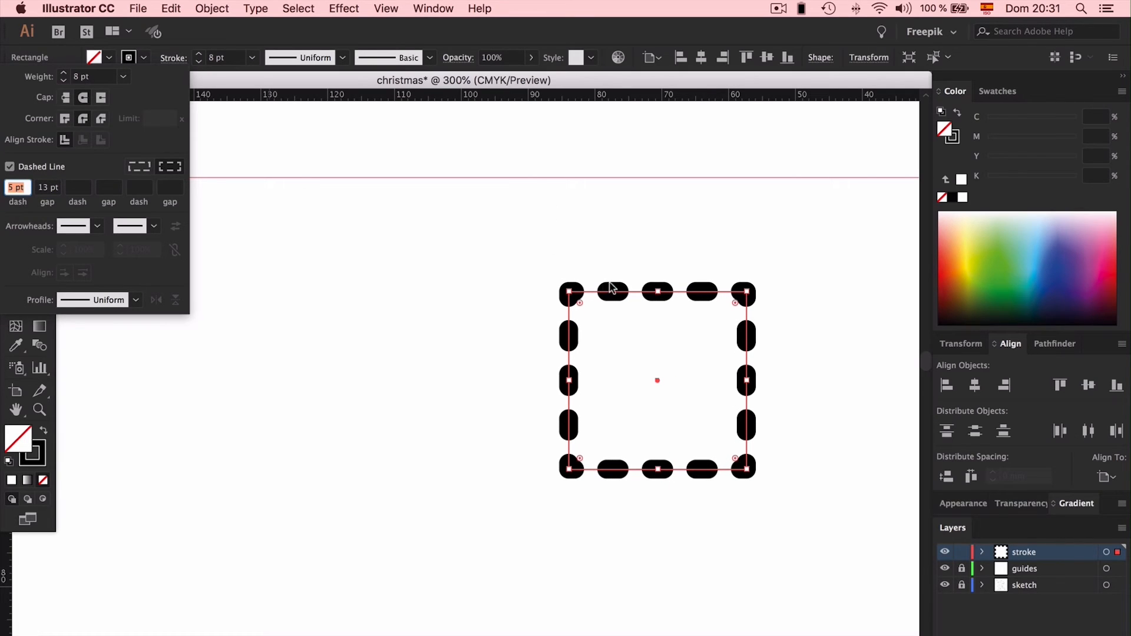
key("Down")
key("Down")
key("Down")
key("Down")
key("Down")
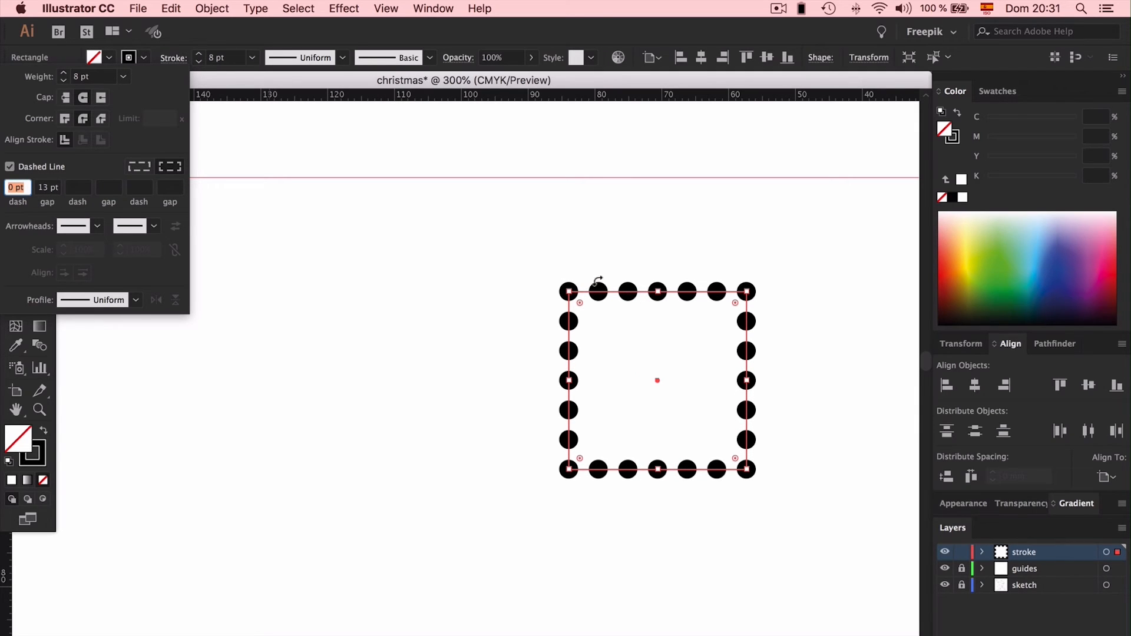
left_click(709, 150)
left_click(734, 141)
left_click_drag(790, 258, 452, 555)
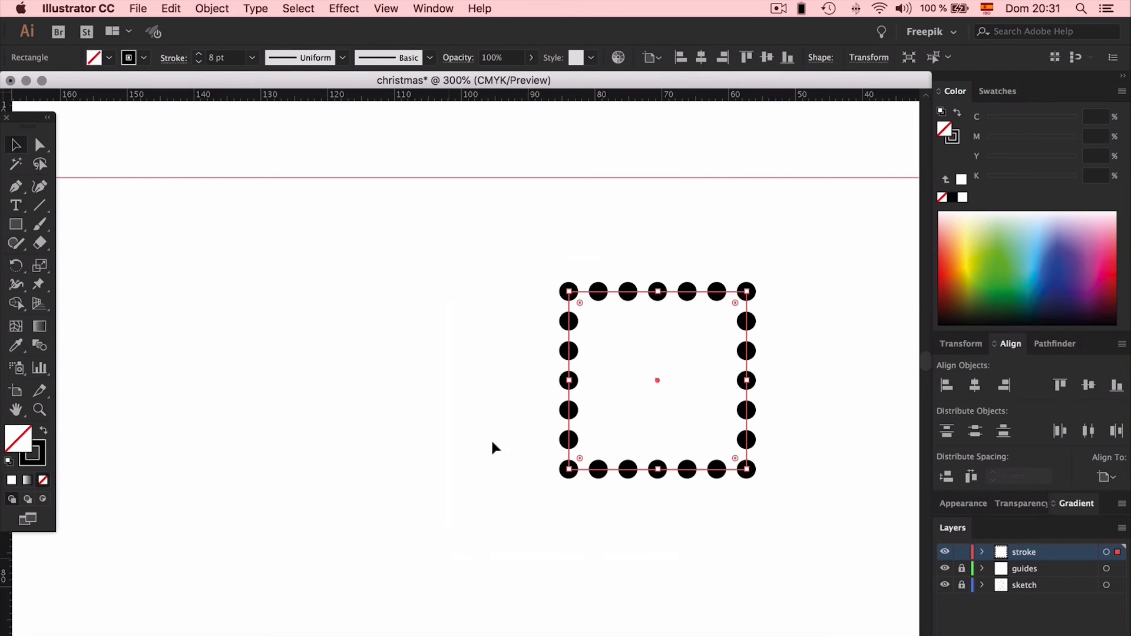
left_click(174, 58)
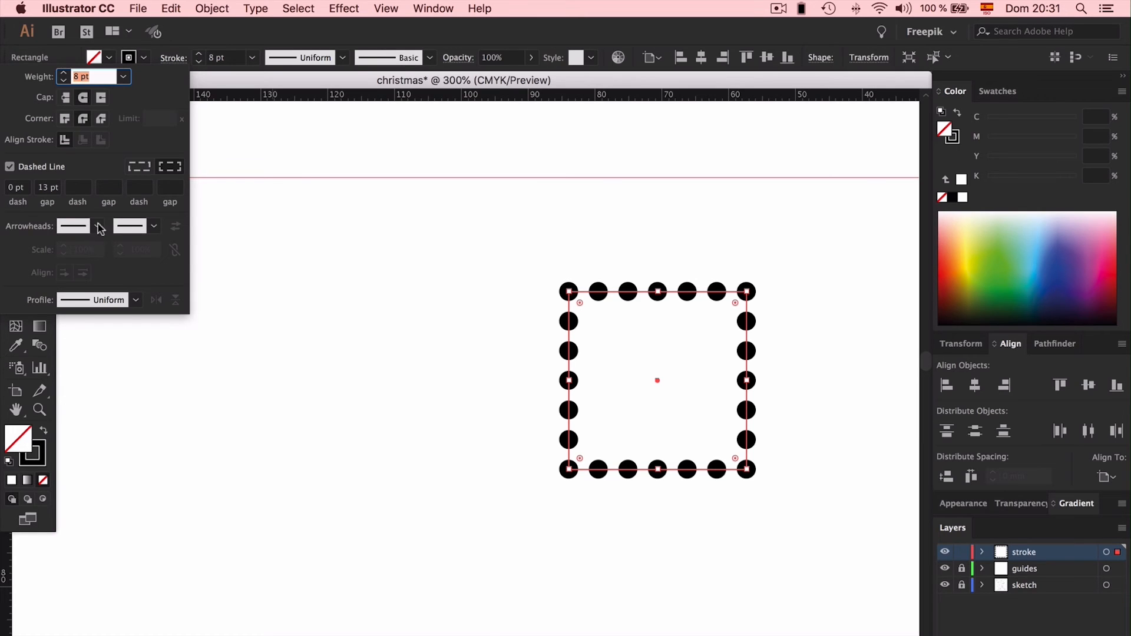
left_click(554, 243)
left_click(173, 58)
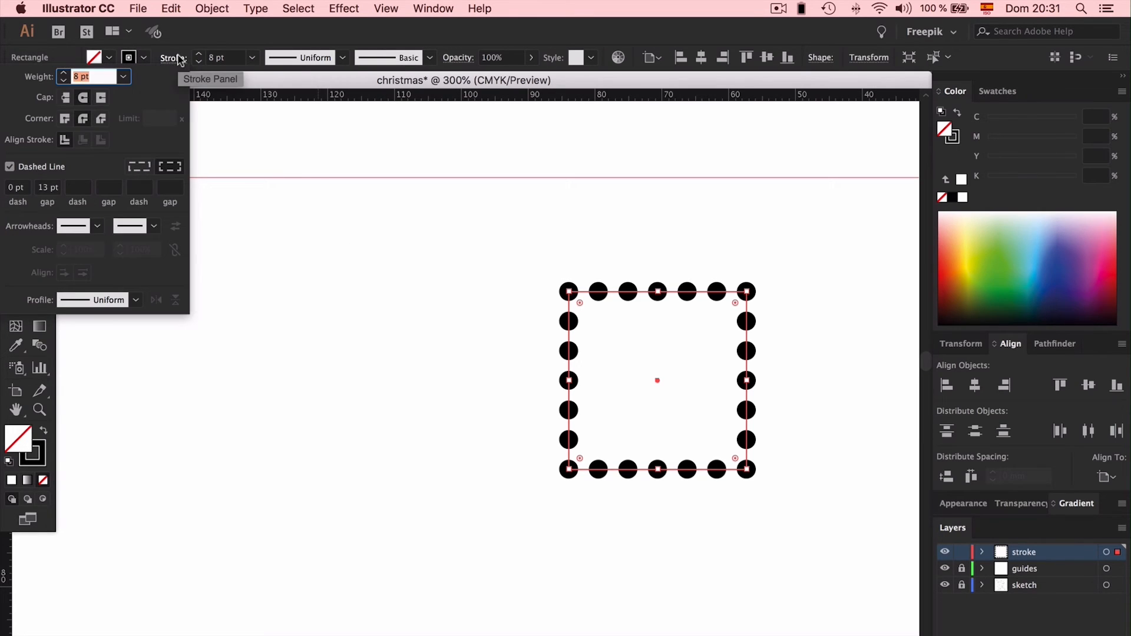
Delete the dotted square and draw a horizontal dotted line about 41 mm long beside the artboard
left_click_drag(533, 248, 881, 562)
key("Delete")
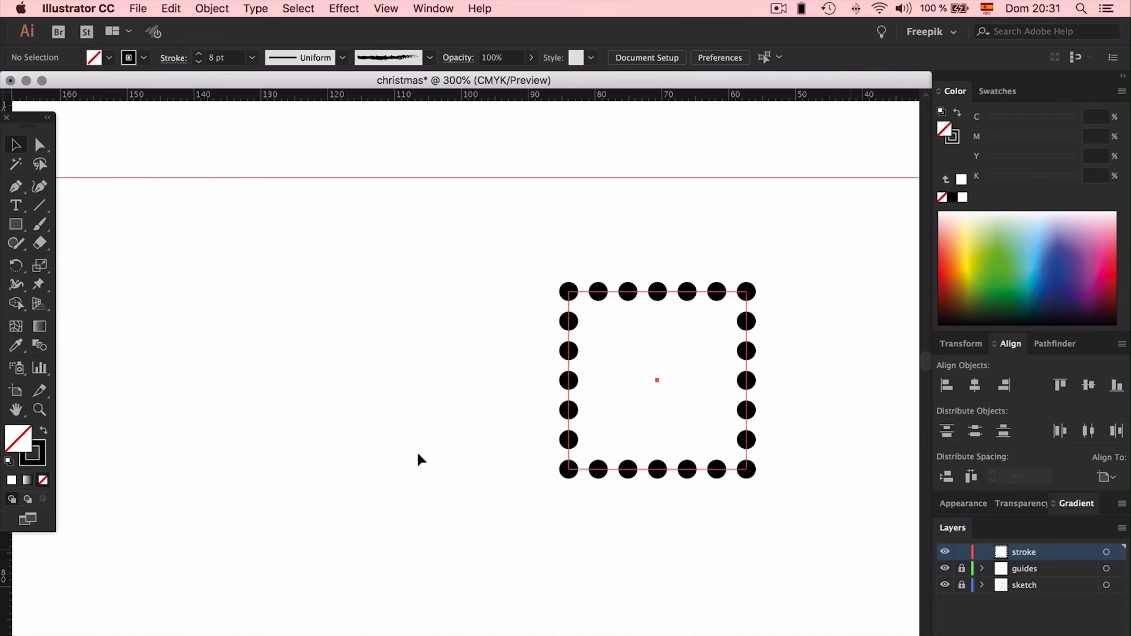
left_click(38, 206)
left_click_drag(305, 395, 576, 387)
key("v")
Apply the variable width profile with two bulges to the dotted line
left_click_drag(642, 270, 442, 482)
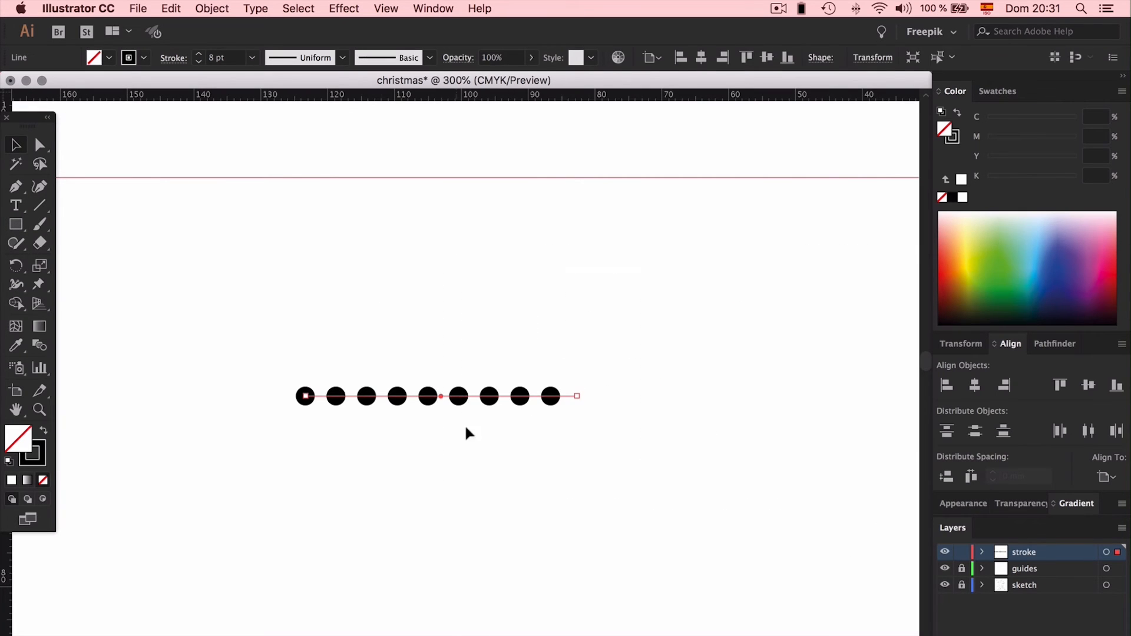
left_click(430, 57)
left_click(430, 58)
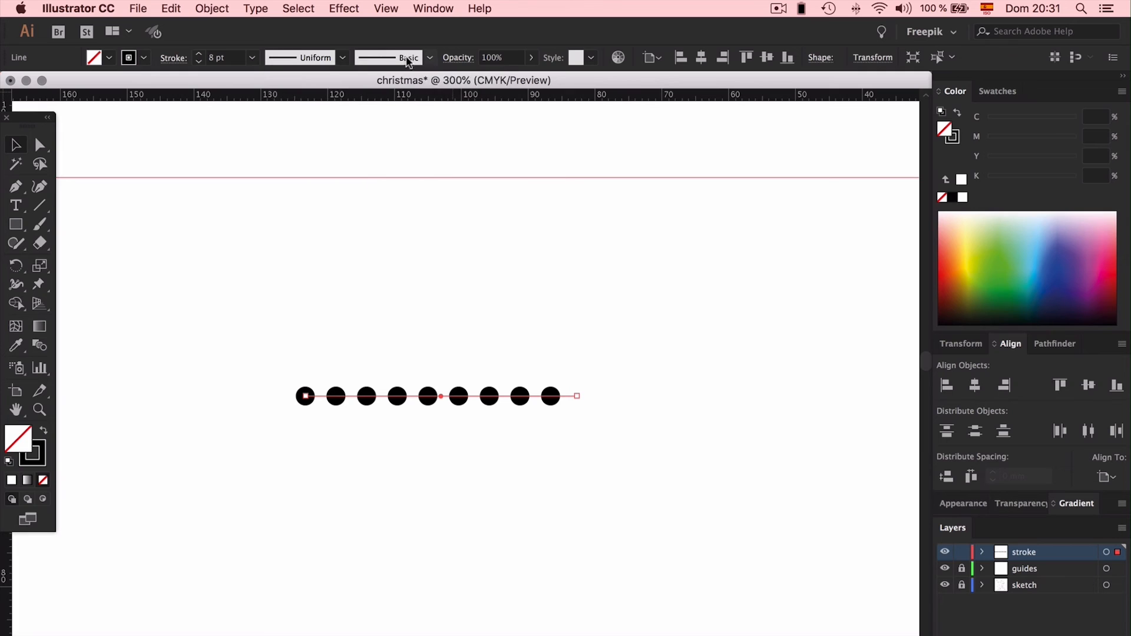
left_click(342, 57)
left_click(300, 131)
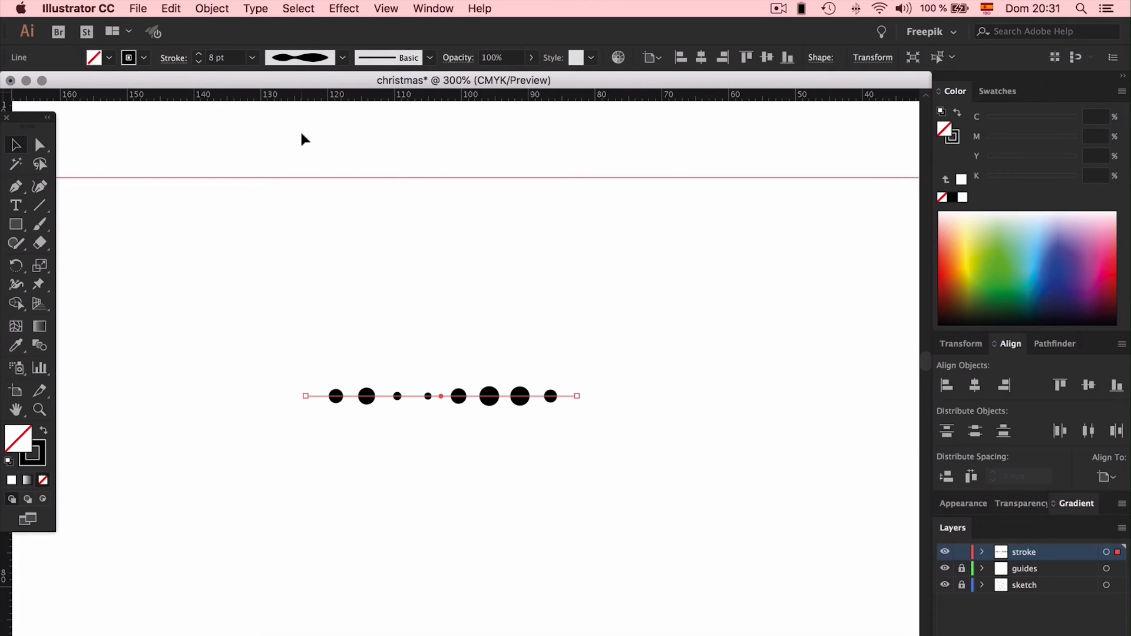
Turn off the line's dashed stroke so the width profile runs as a solid shape
left_click(176, 59)
left_click(10, 167)
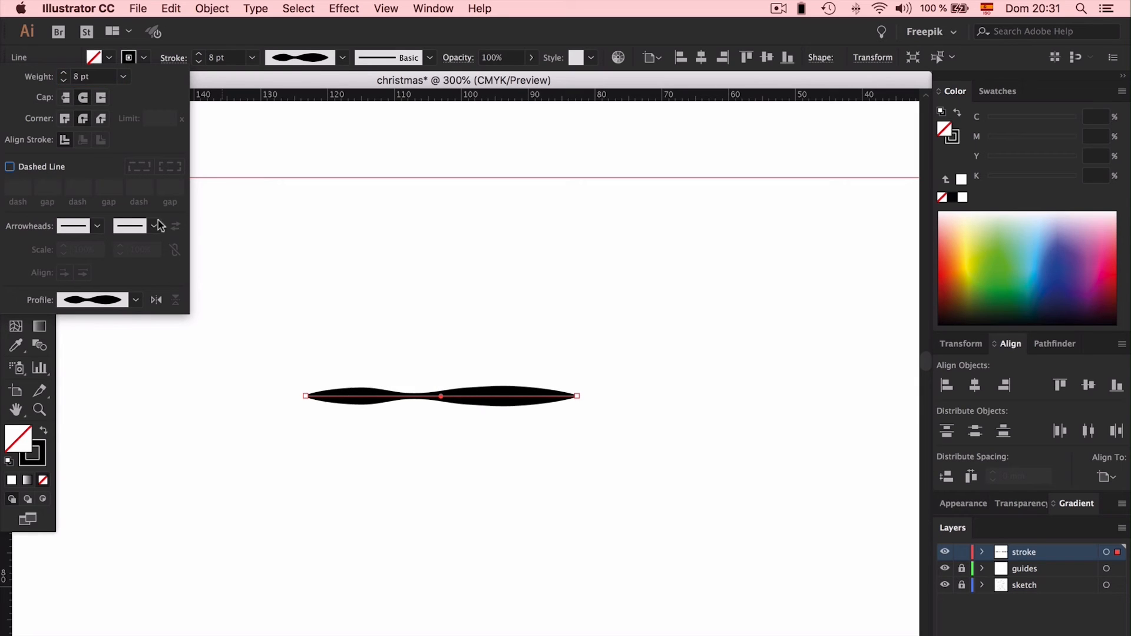
left_click(345, 301)
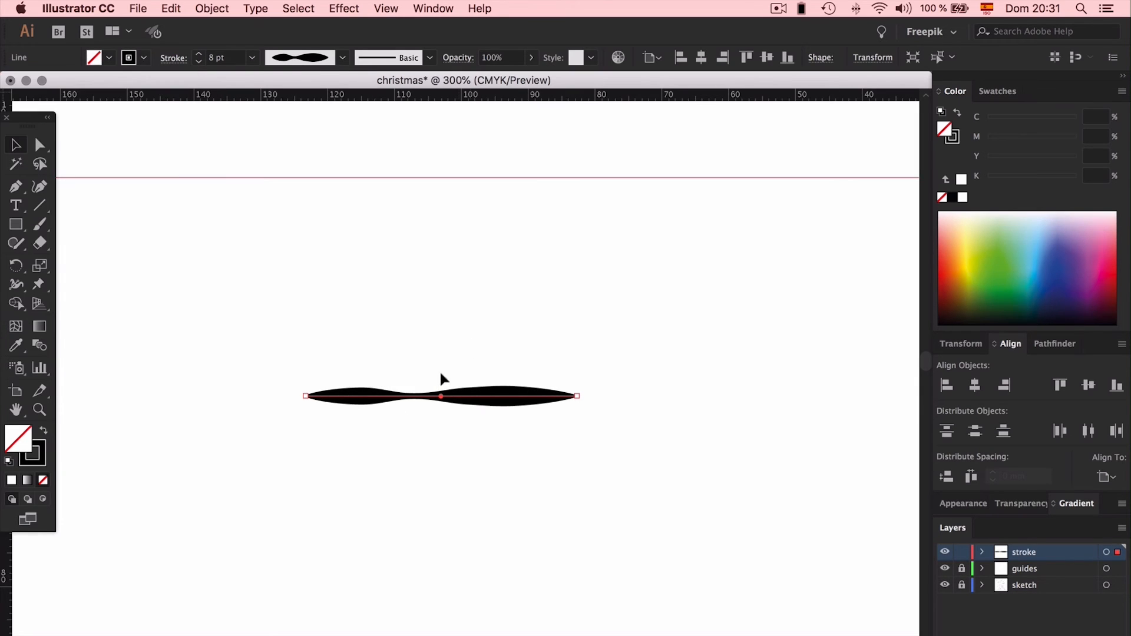
Try Arrow 1, Arrow 6 and a small chevron arrowhead on the line's start point, swapping start and end back and forth
left_click(183, 61)
left_click(97, 226)
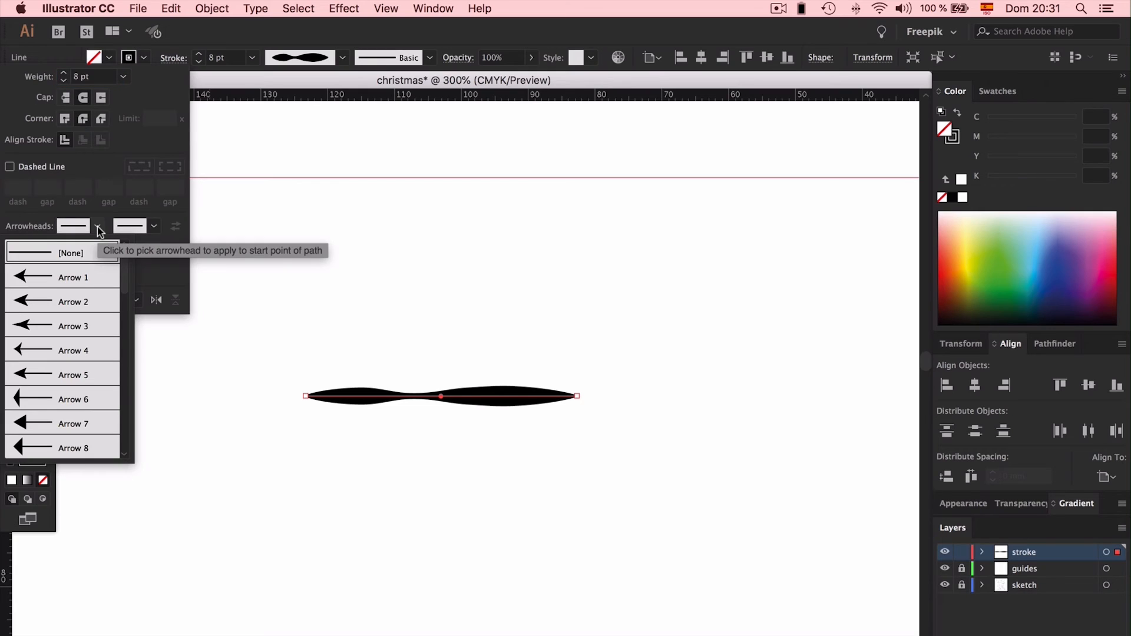
left_click(80, 275)
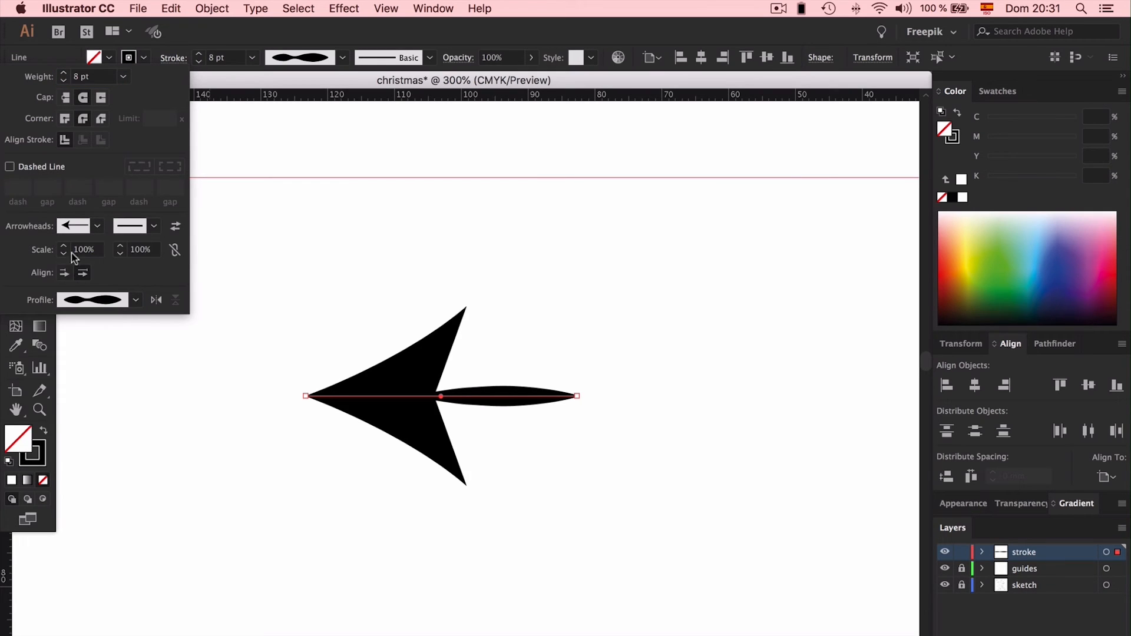
left_click(96, 227)
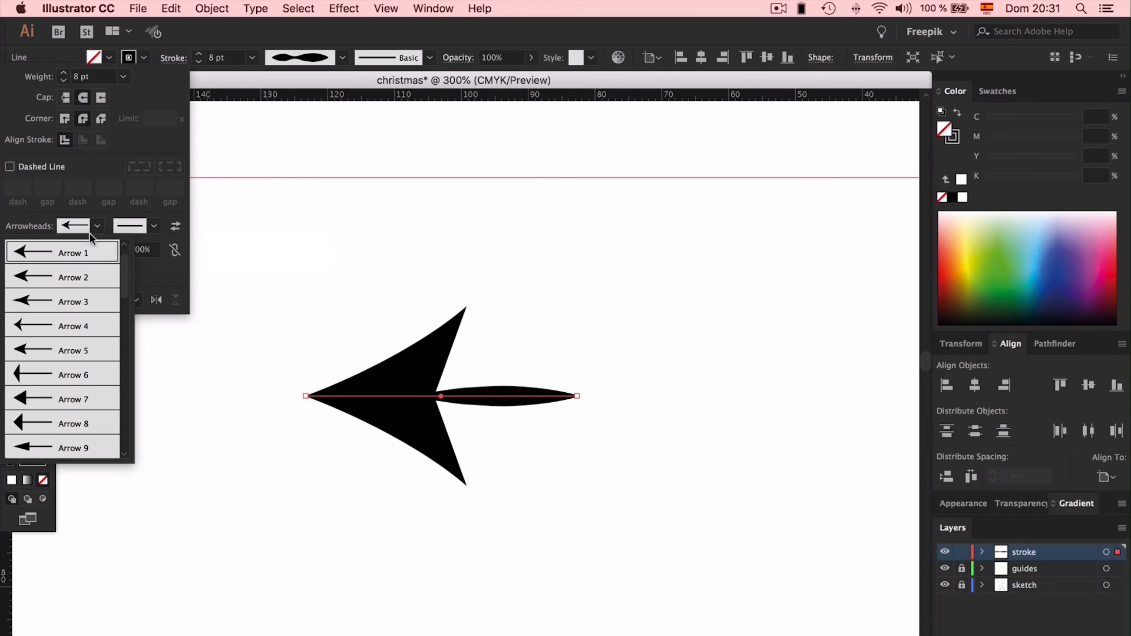
left_click(69, 371)
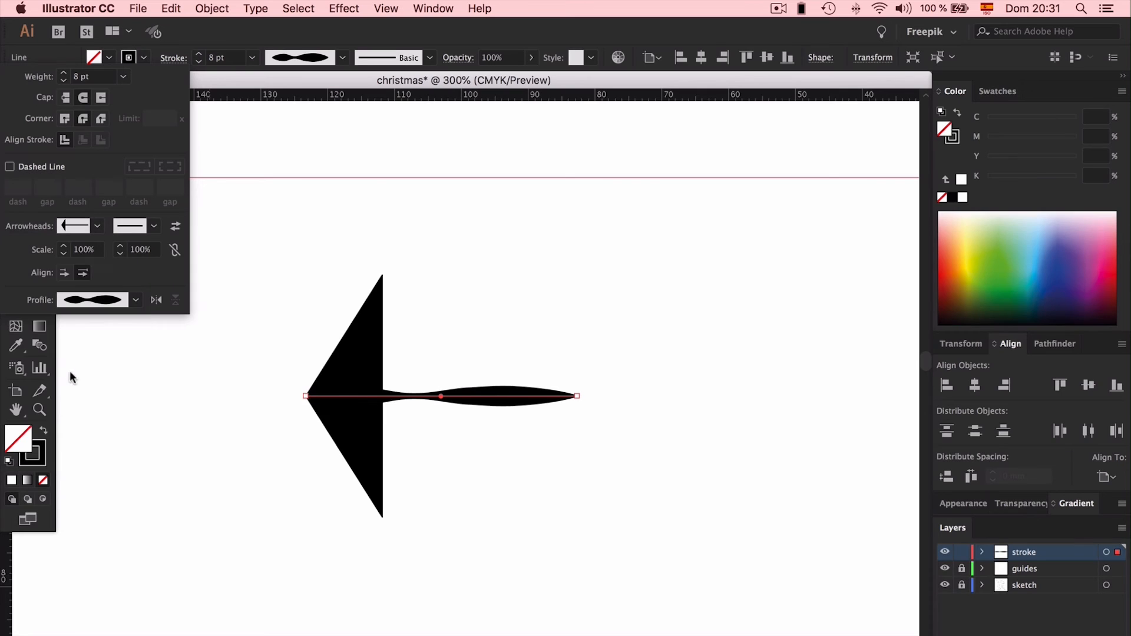
left_click(96, 226)
left_click(82, 300)
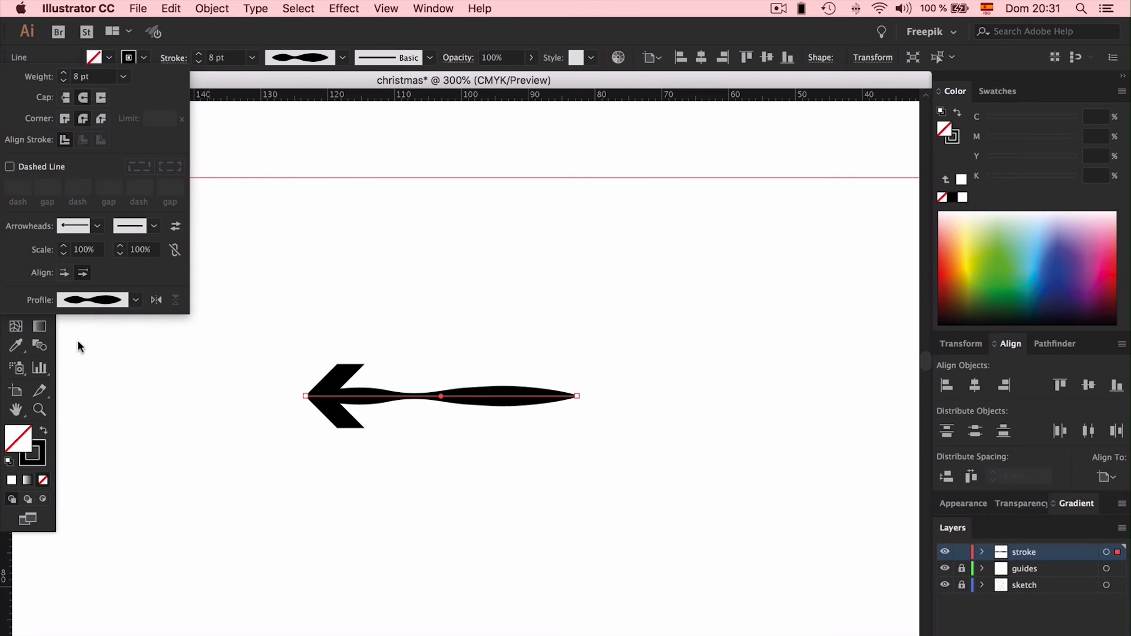
left_click(174, 226)
left_click(175, 226)
left_click(175, 226)
left_click(175, 226)
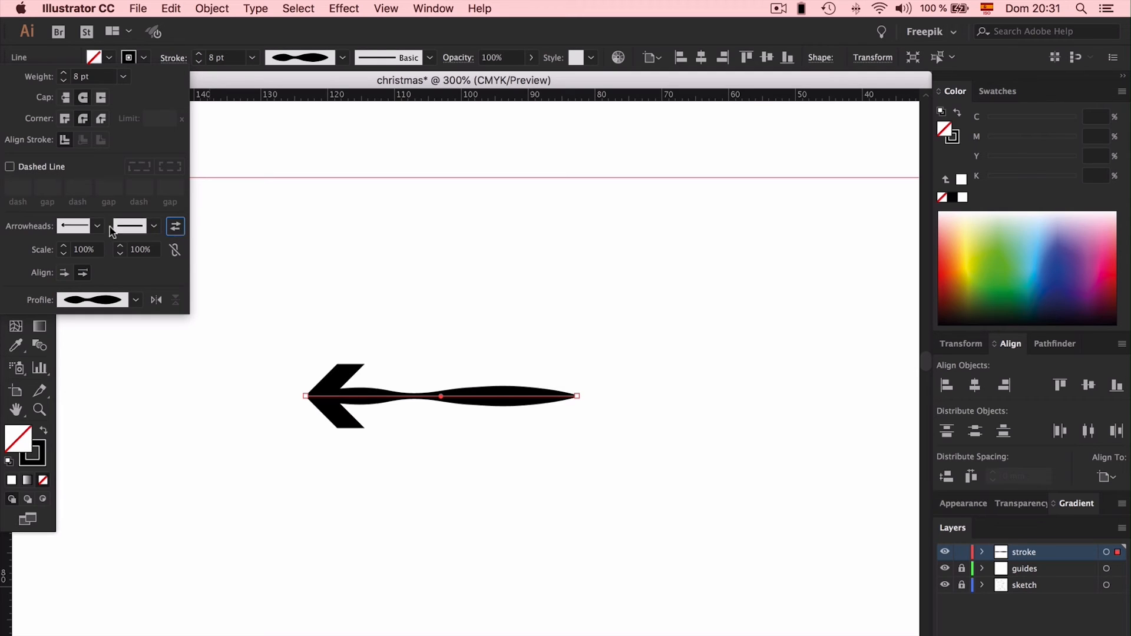
Add the Arrow 3 arrowhead to the line's end point and repeatedly swap the start and end arrowheads
left_click(154, 226)
left_click(87, 351)
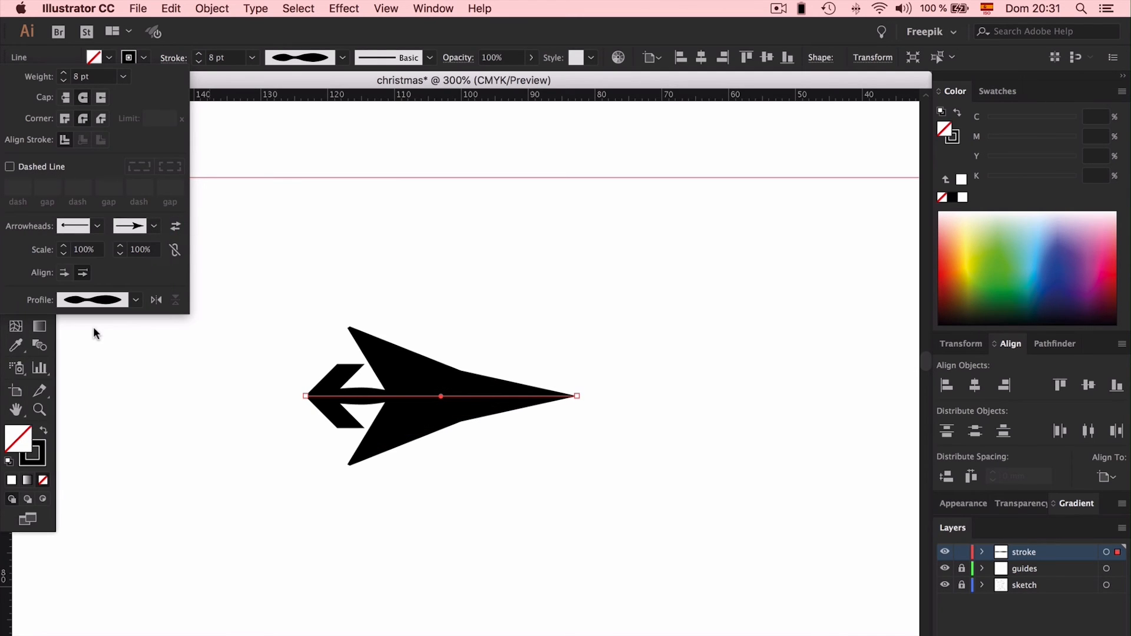
left_click(175, 226)
left_click(175, 226)
left_click(175, 226)
left_click(174, 226)
left_click(175, 226)
left_click(175, 226)
Scale the end arrowhead to 80% and apply Width Profile 5 to the line
left_click(121, 254)
left_click(121, 254)
left_click(120, 253)
left_click(120, 253)
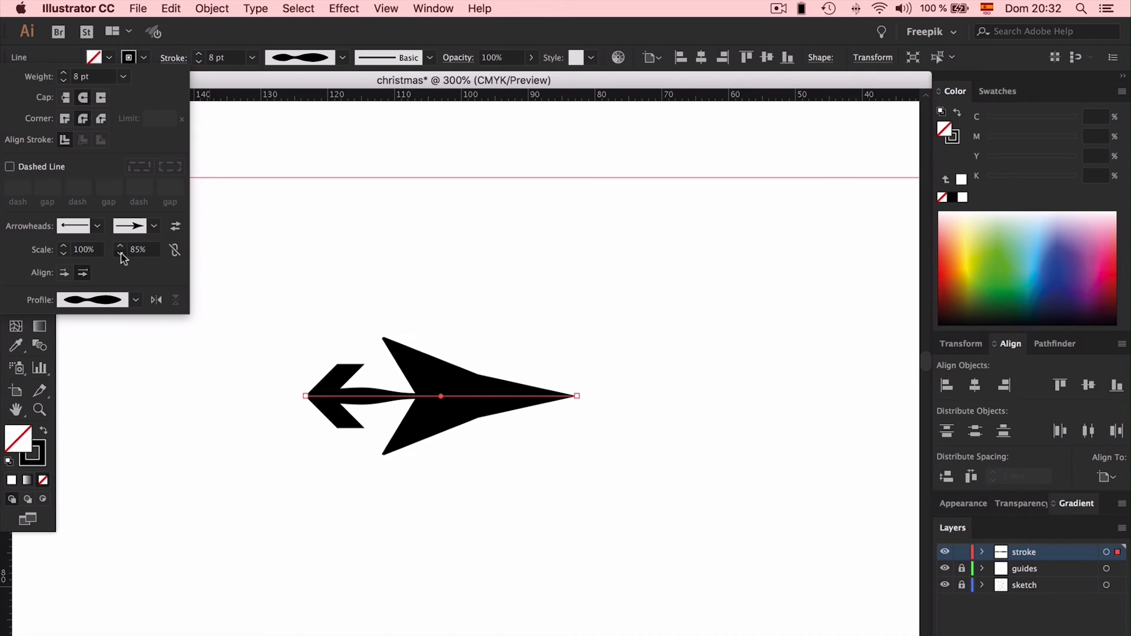
left_click(121, 254)
left_click(121, 254)
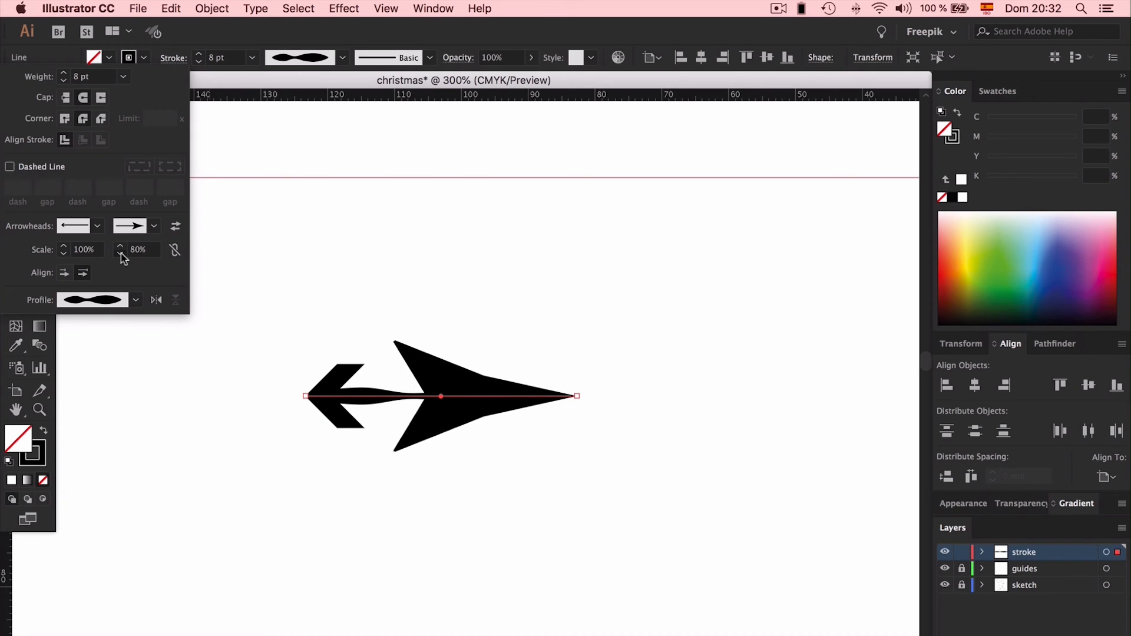
left_click(130, 300)
left_click(104, 450)
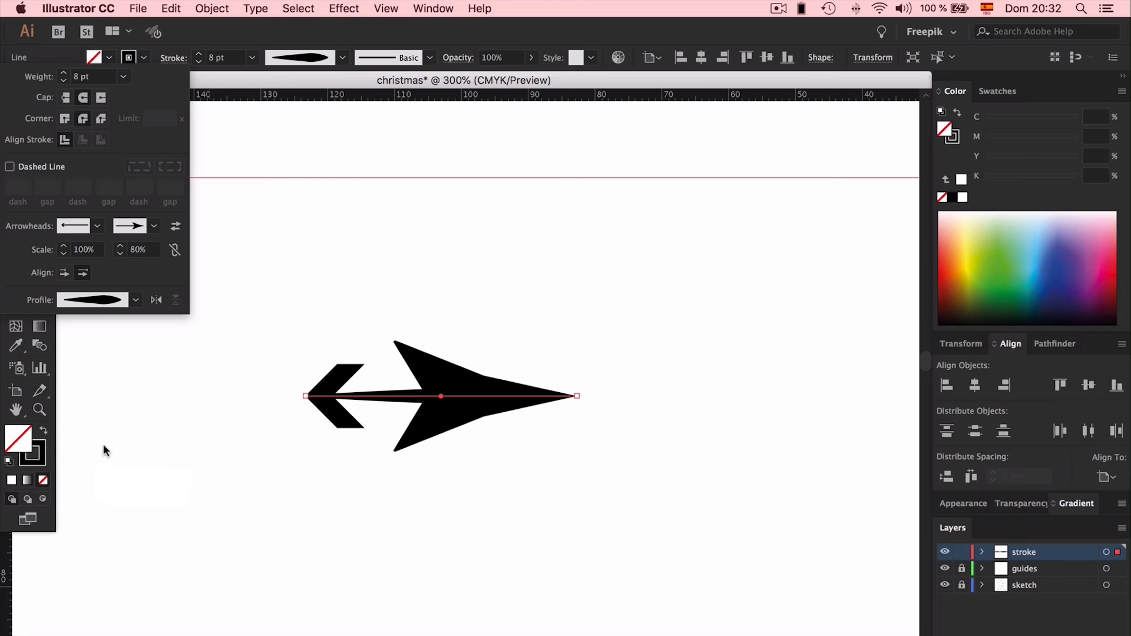
Remove the arrowheads from both ends of the line and deselect it
left_click(96, 226)
scroll(80, 279, "up", 5)
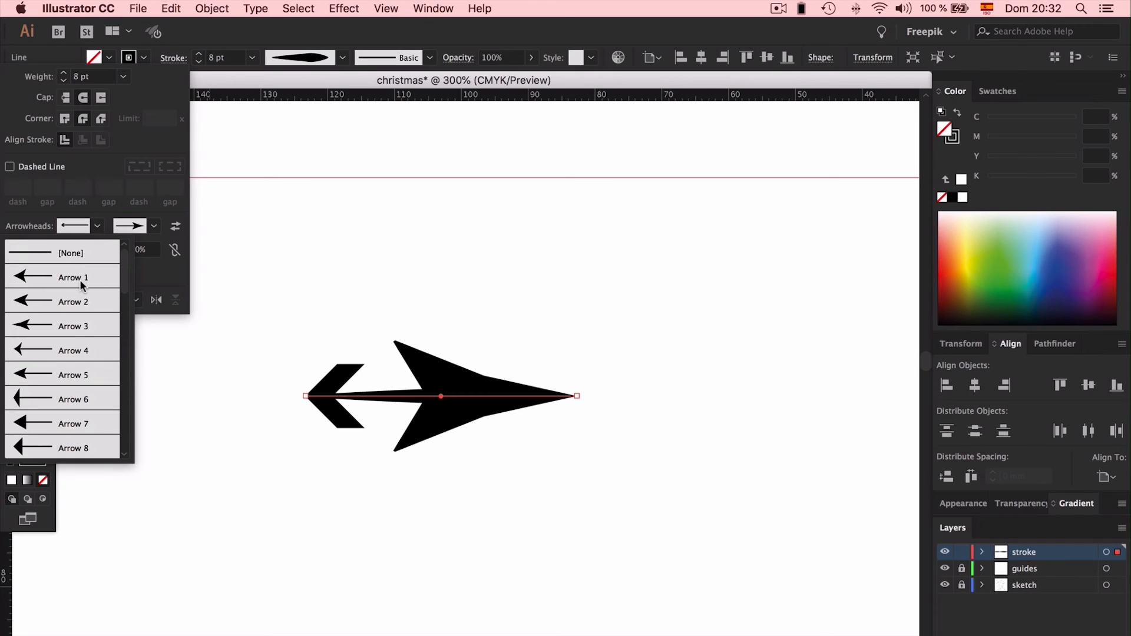
left_click(85, 243)
left_click(144, 227)
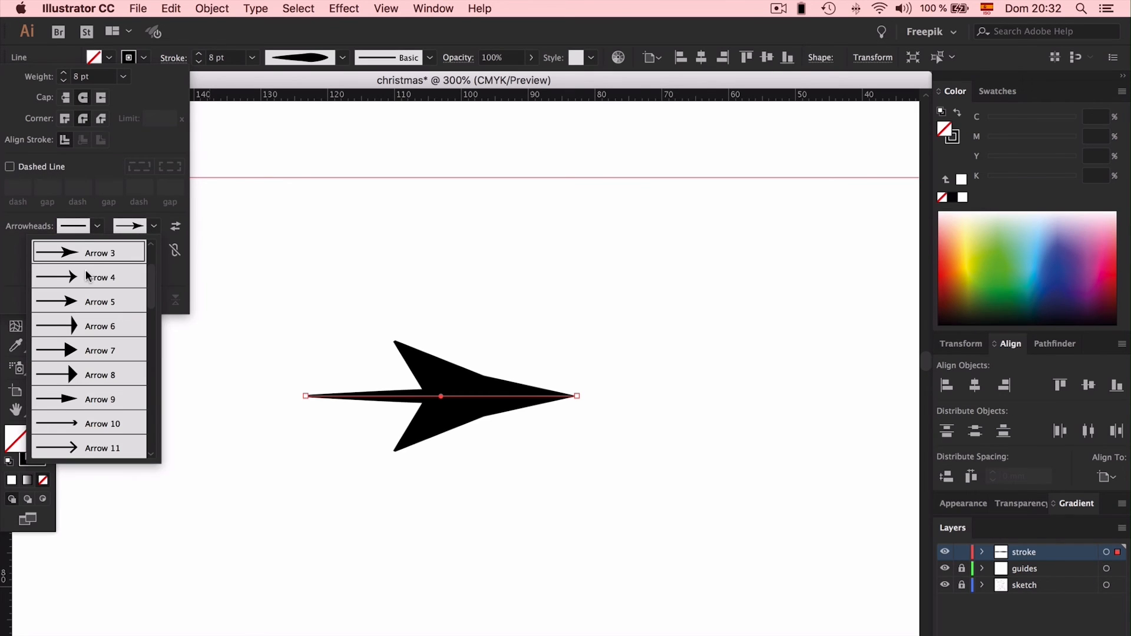
scroll(89, 277, "up", 3)
left_click(108, 252)
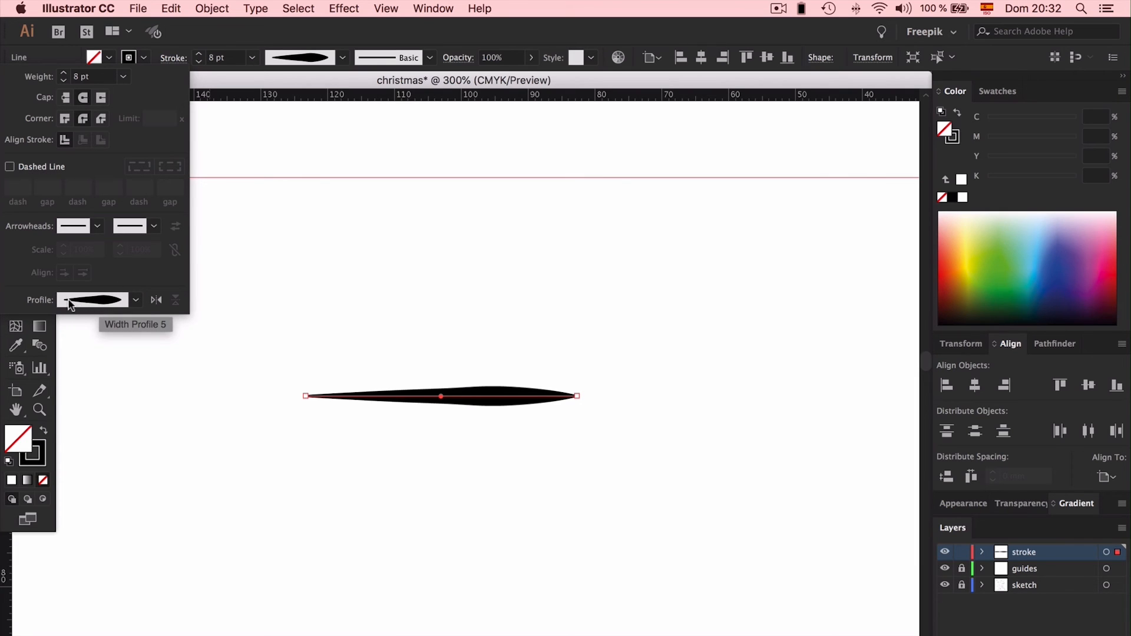
left_click(667, 316)
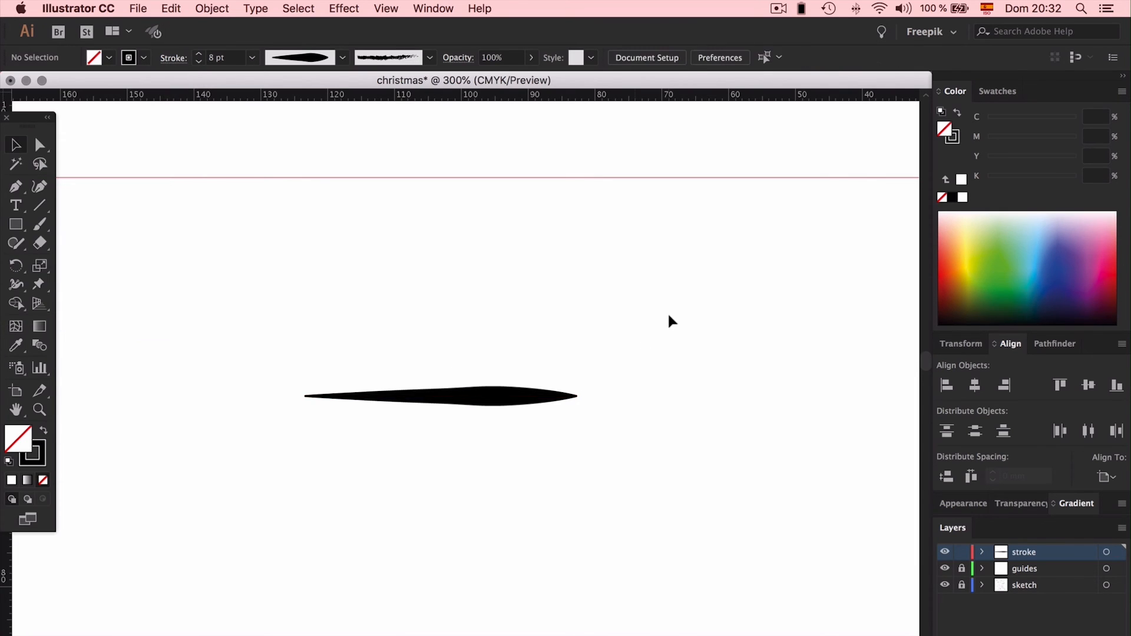
Flip the line's width profile along its length several times, ending with the bulge near the left end
scroll(668, 316, "left", 3)
left_click_drag(758, 311, 487, 485)
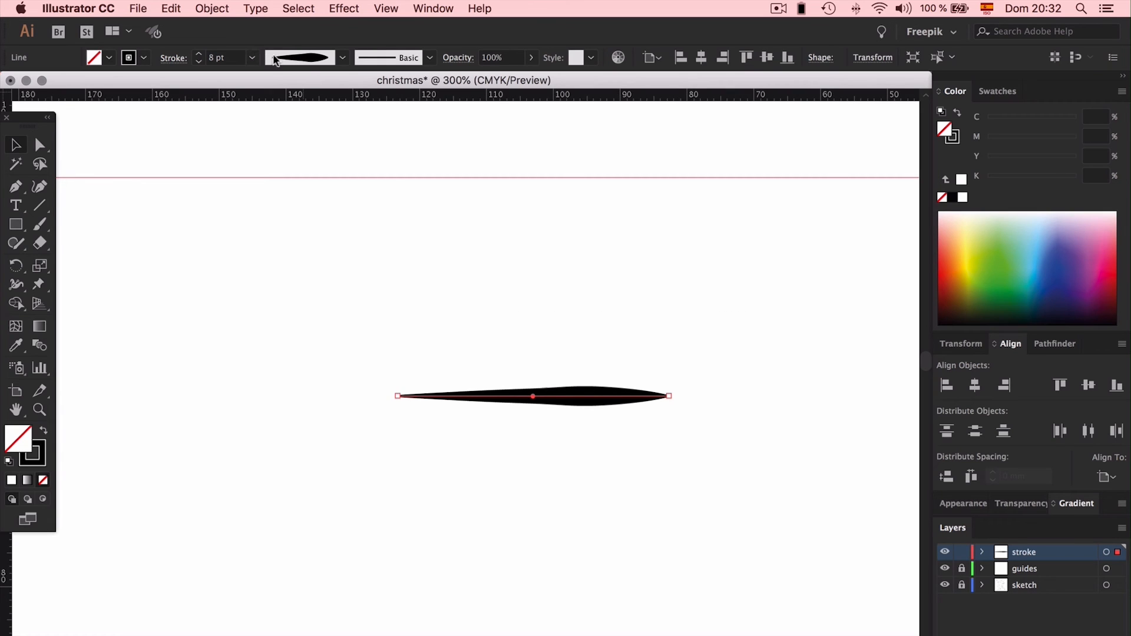
left_click(174, 59)
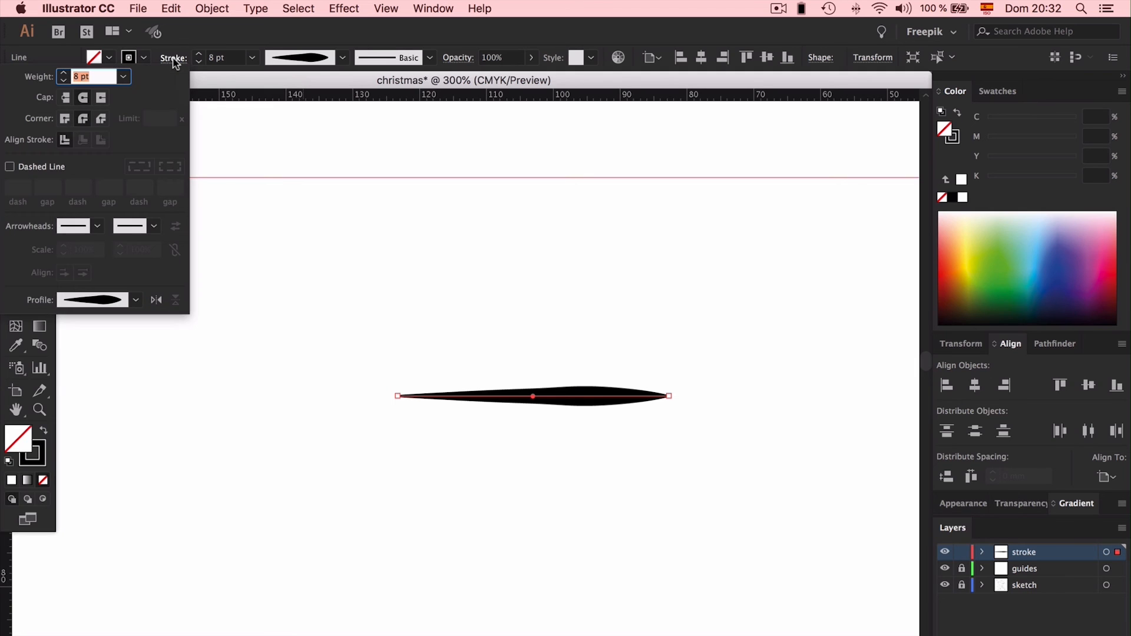
left_click(156, 300)
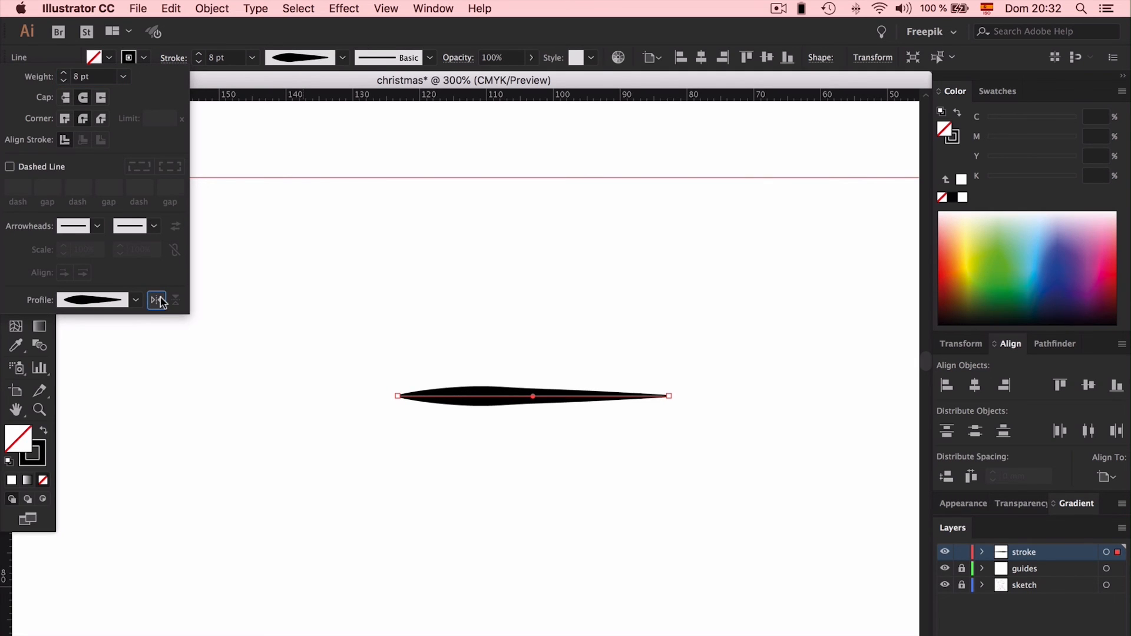
left_click(157, 300)
left_click(157, 301)
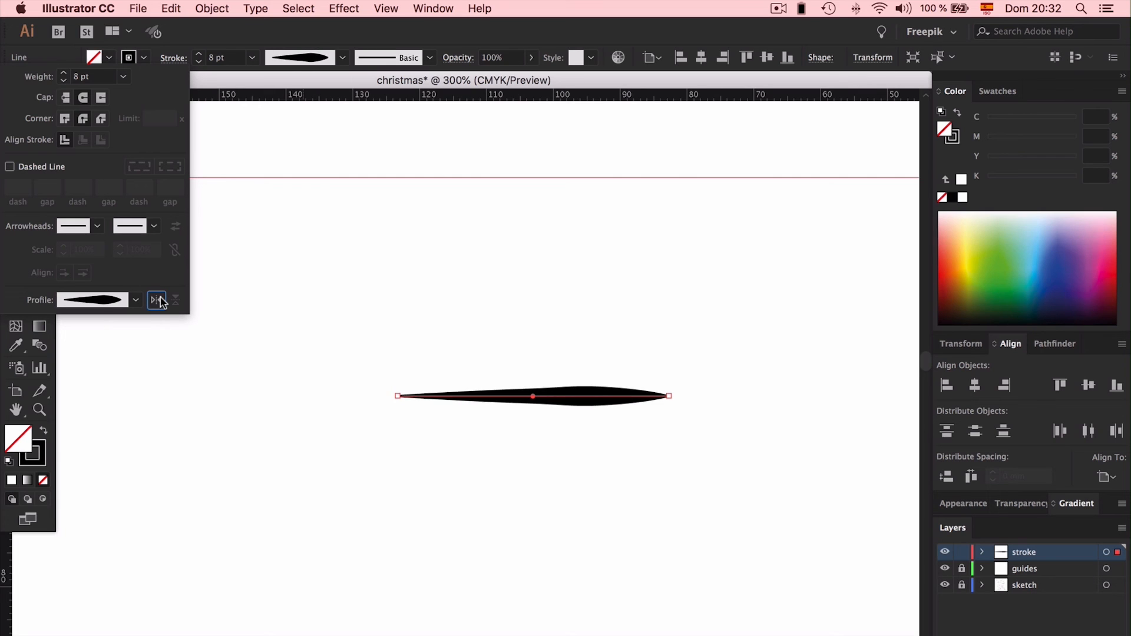
left_click(156, 301)
left_click(156, 300)
left_click(157, 300)
left_click(156, 300)
left_click(331, 276)
left_click(579, 277)
Reset the selected line's width profile to Uniform
left_click(533, 397)
left_click(318, 58)
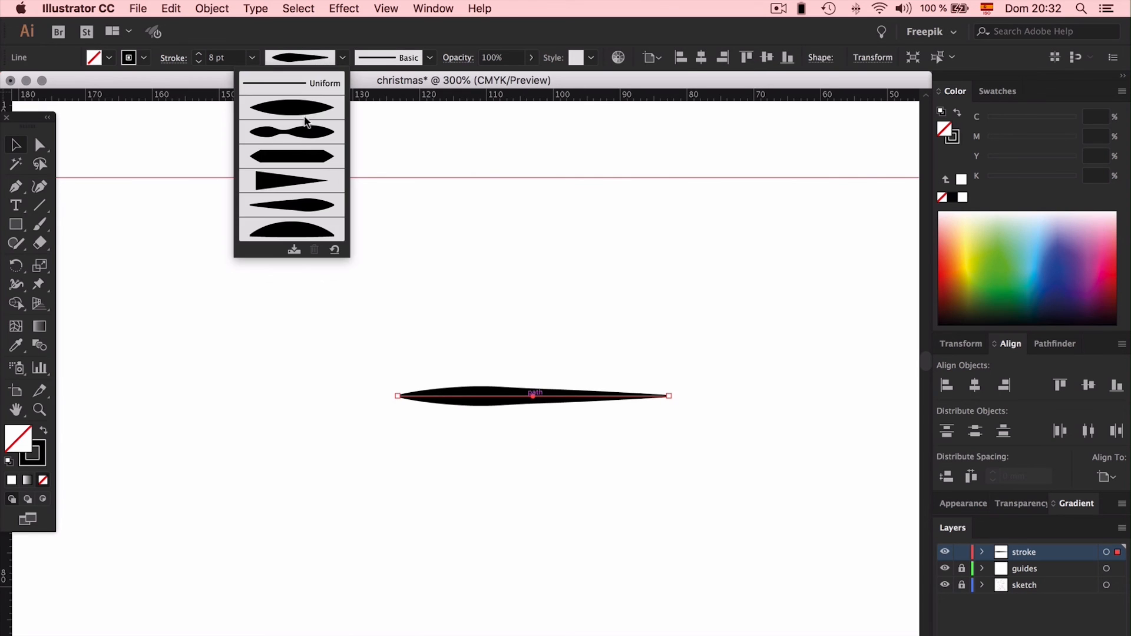
left_click(307, 84)
Load the Borders_Dashed brush library above the line and apply its round pearl bead brush to the line
left_click(429, 57)
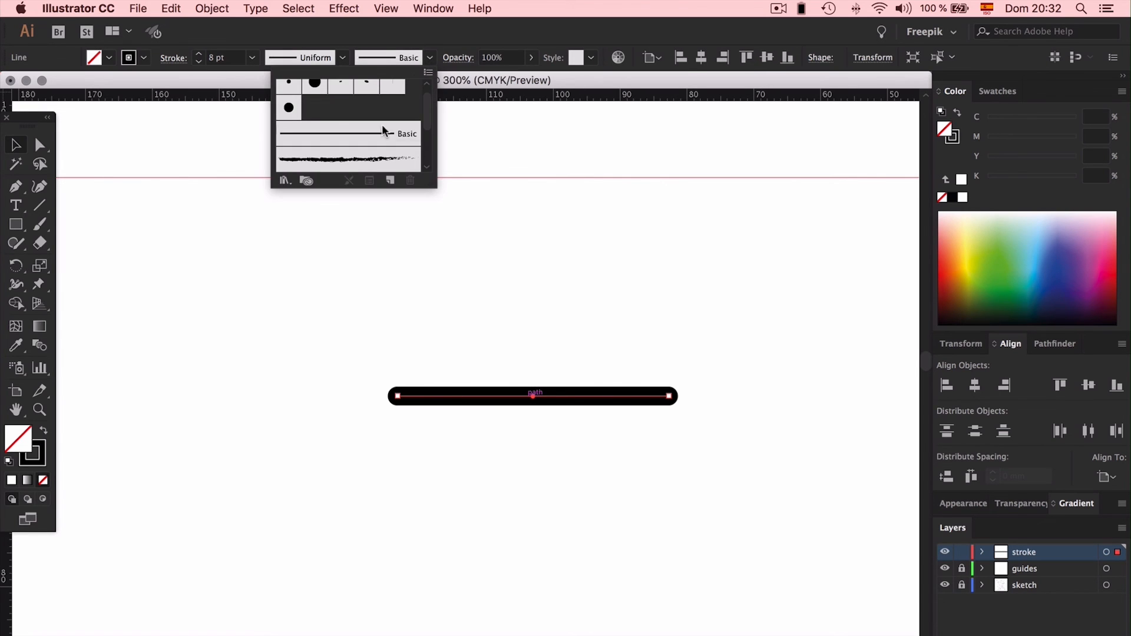
mouse_move(433, 186)
left_mouse_down()
mouse_move(449, 356)
mouse_move(478, 290)
left_mouse_up()
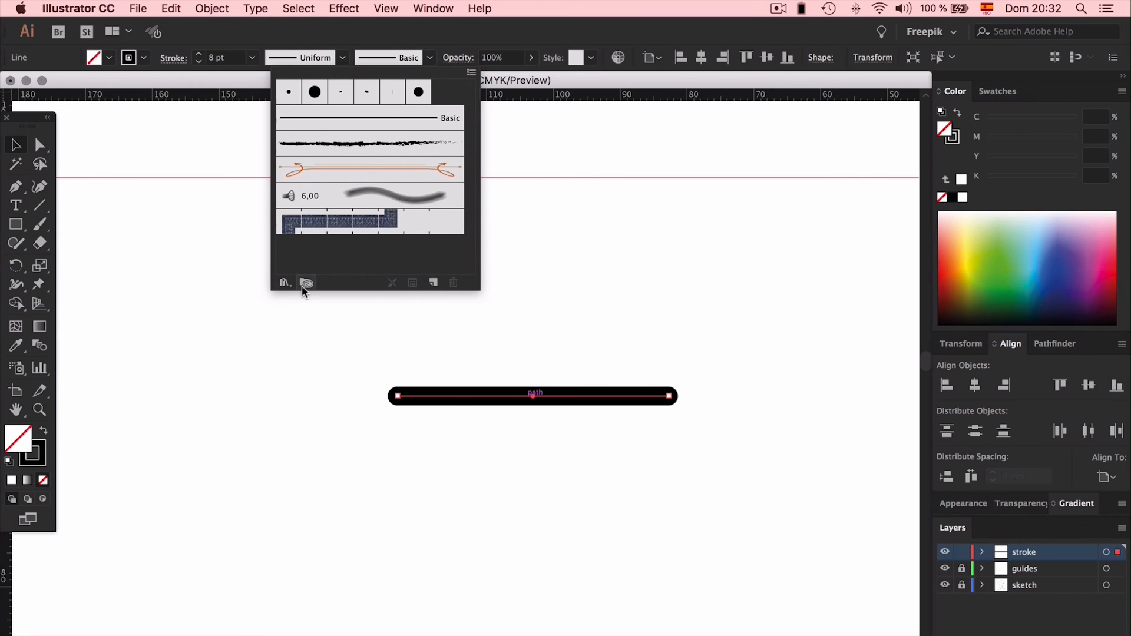
left_click(285, 284)
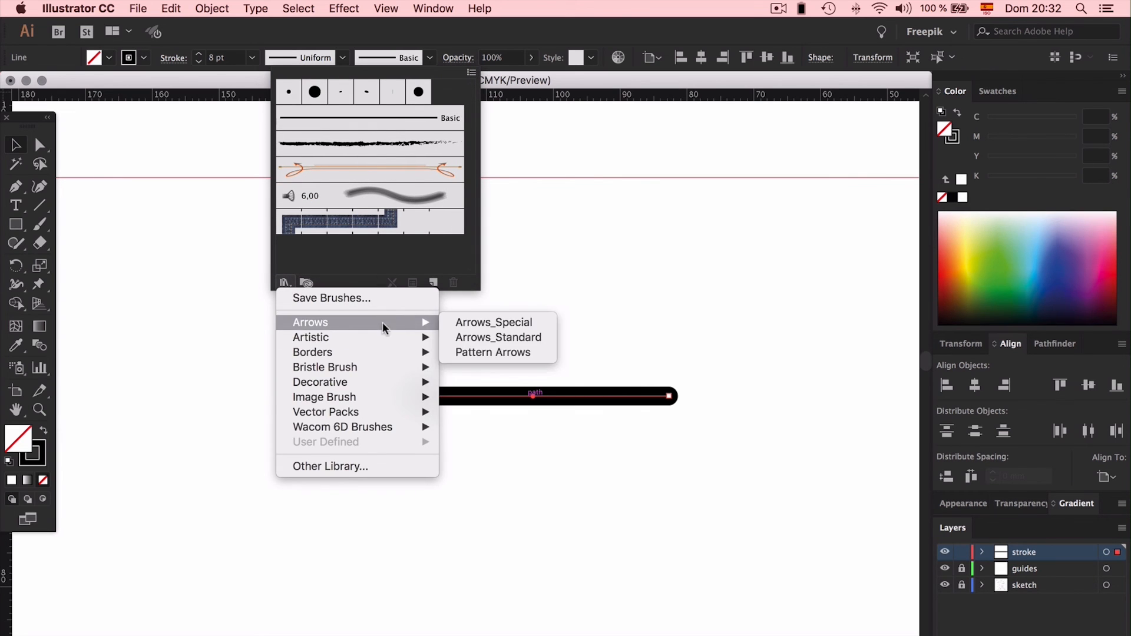
mouse_move(391, 356)
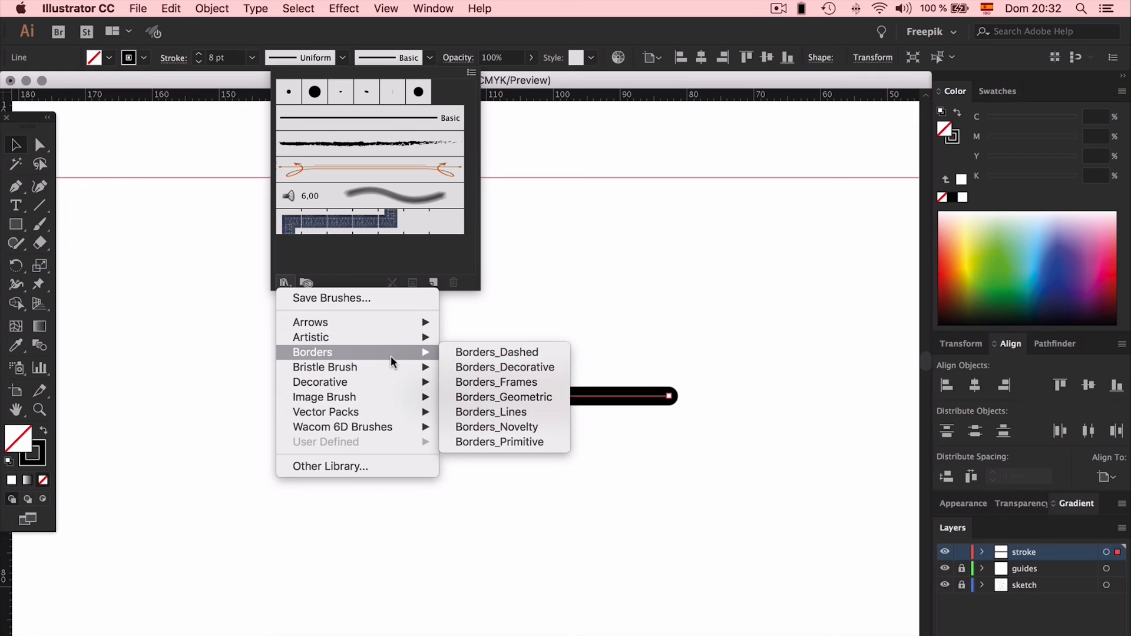
left_click(486, 352)
left_click(575, 313)
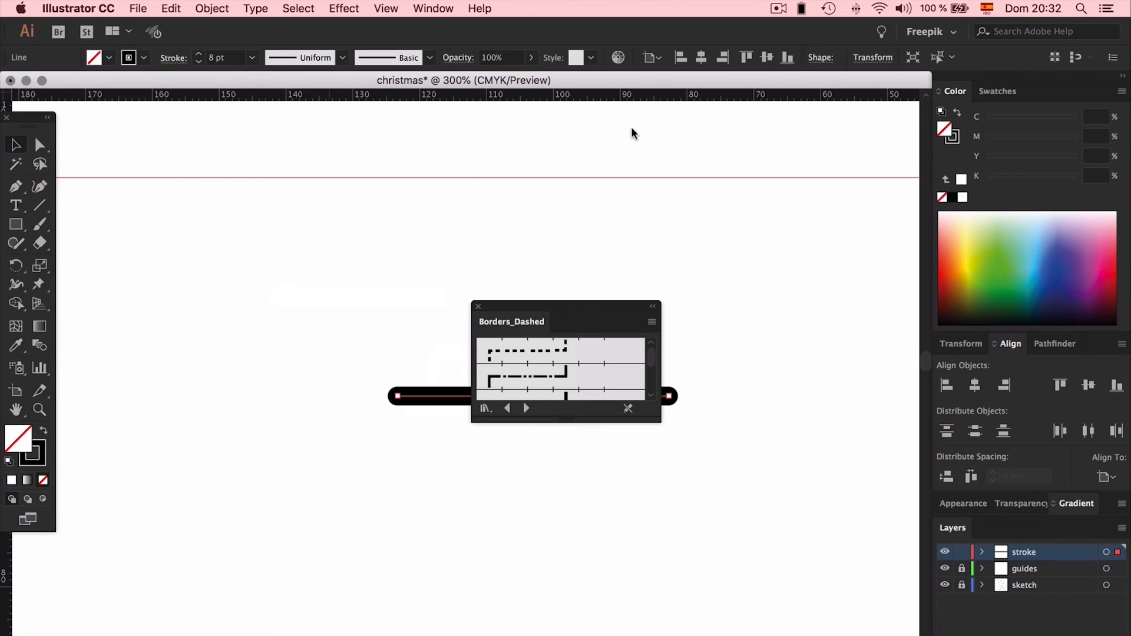
mouse_move(560, 302)
left_mouse_down()
mouse_move(550, 145)
mouse_move(527, 116)
left_mouse_up()
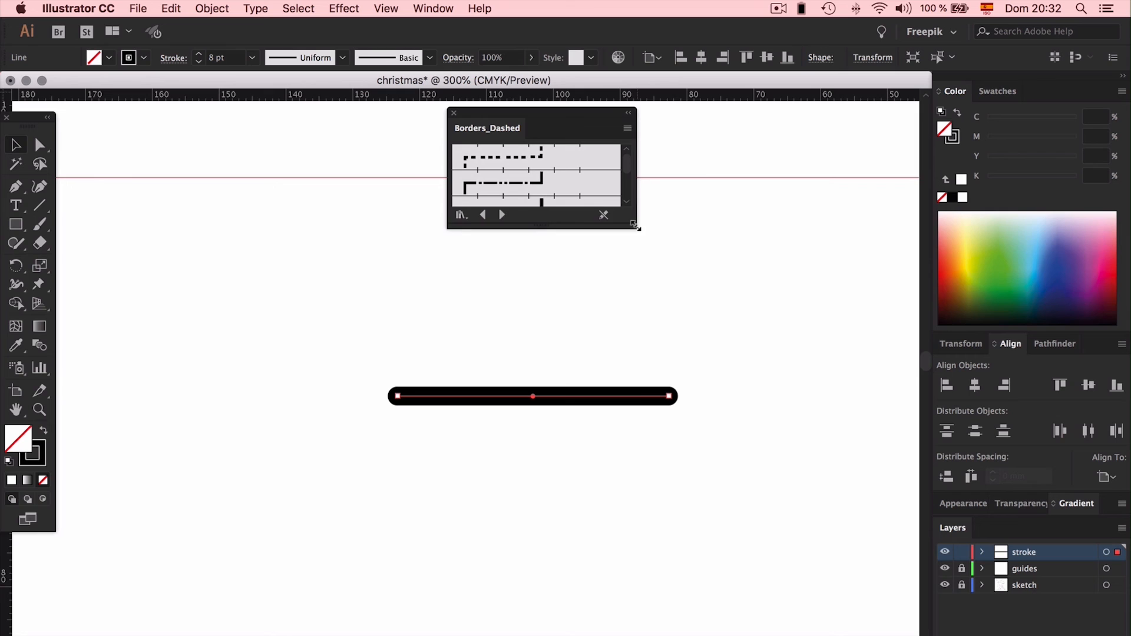
left_click_drag(636, 226, 679, 359)
left_click(558, 325)
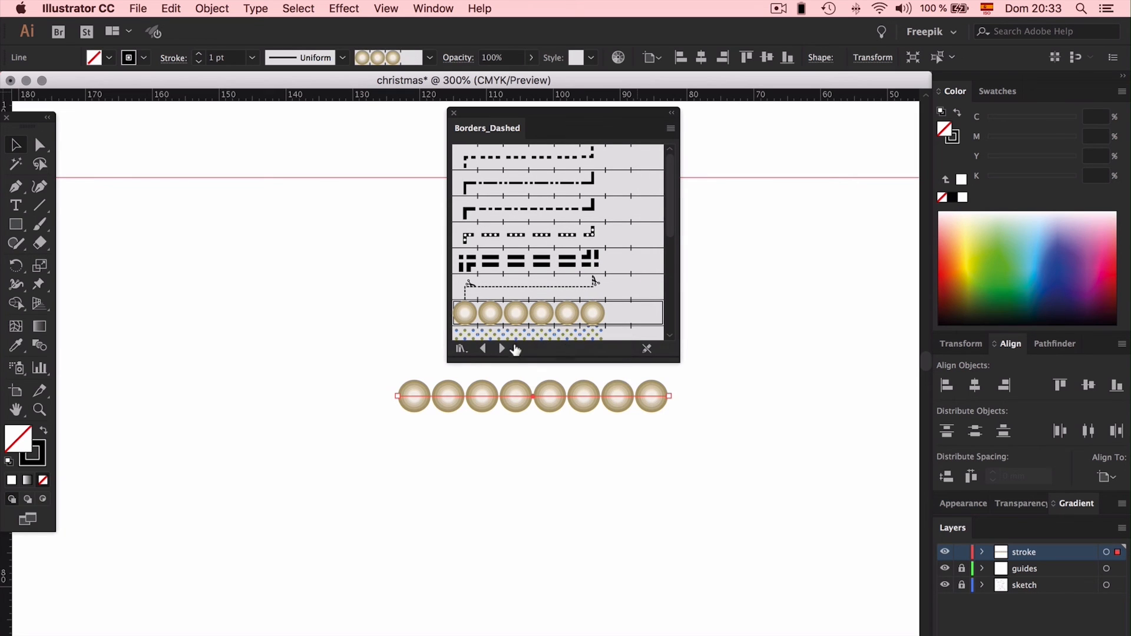
Browse through the successive border, decorative and image brush libraries as far as the Grunge brushes vector pack
left_click(502, 348)
left_click(502, 348)
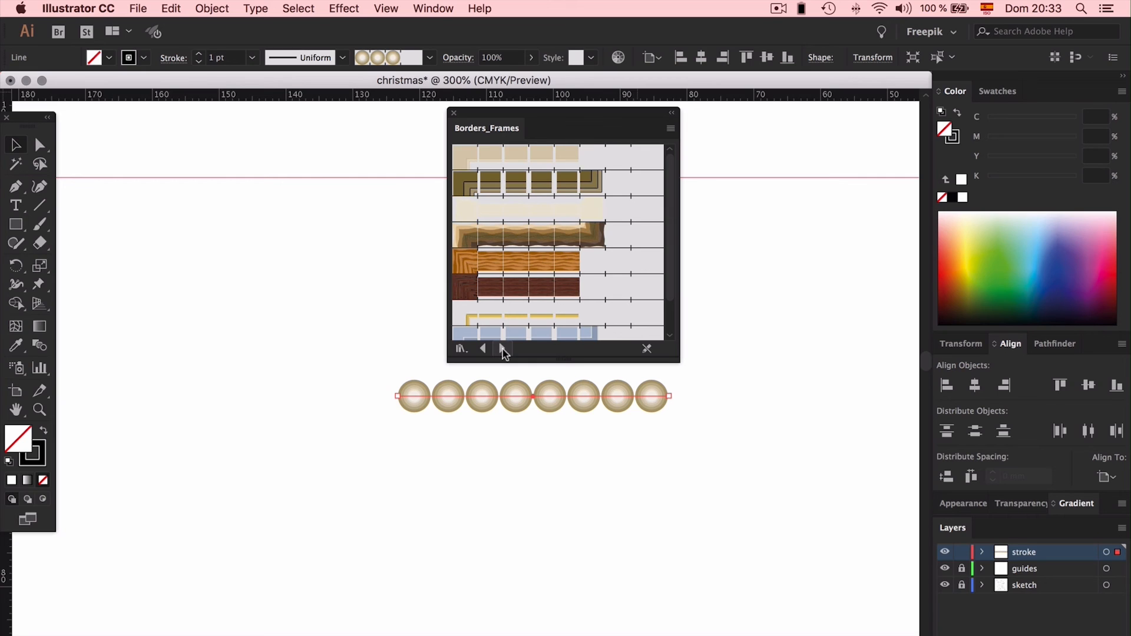
left_click(503, 348)
left_click(503, 349)
left_click(502, 348)
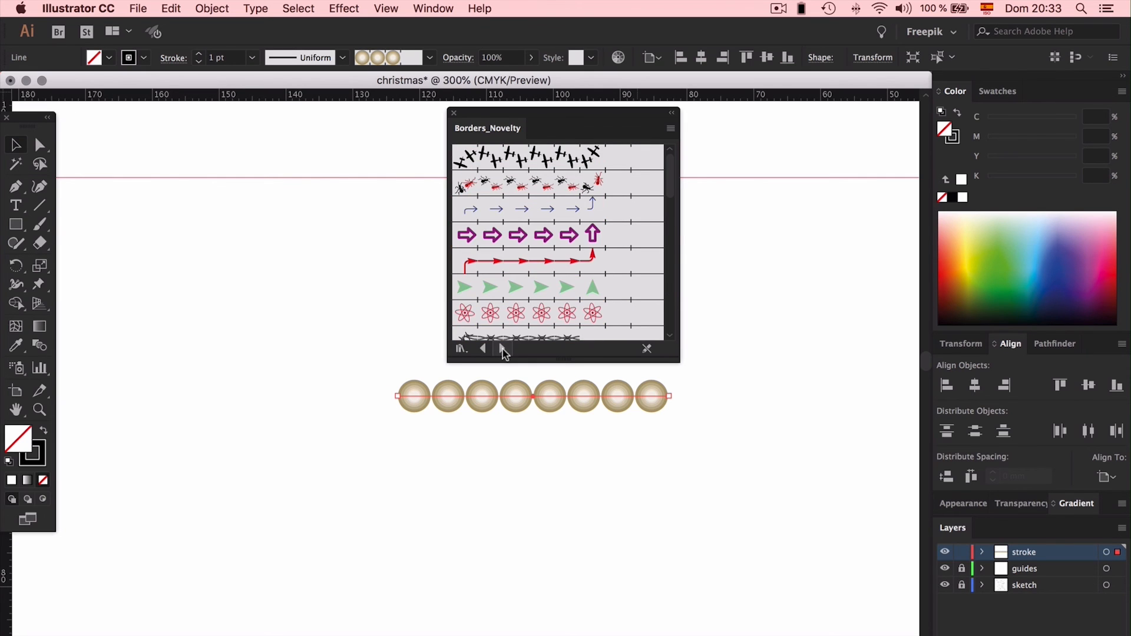
left_click(502, 348)
left_click(502, 348)
left_click(502, 348)
left_click(503, 348)
left_click(502, 349)
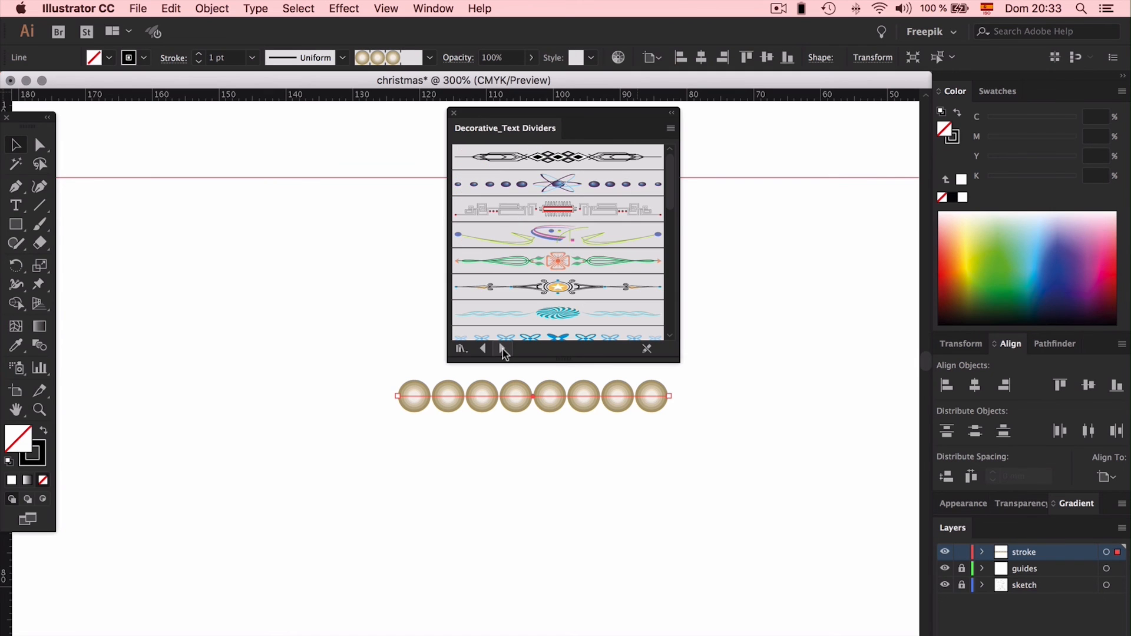
left_click(502, 348)
left_click(503, 349)
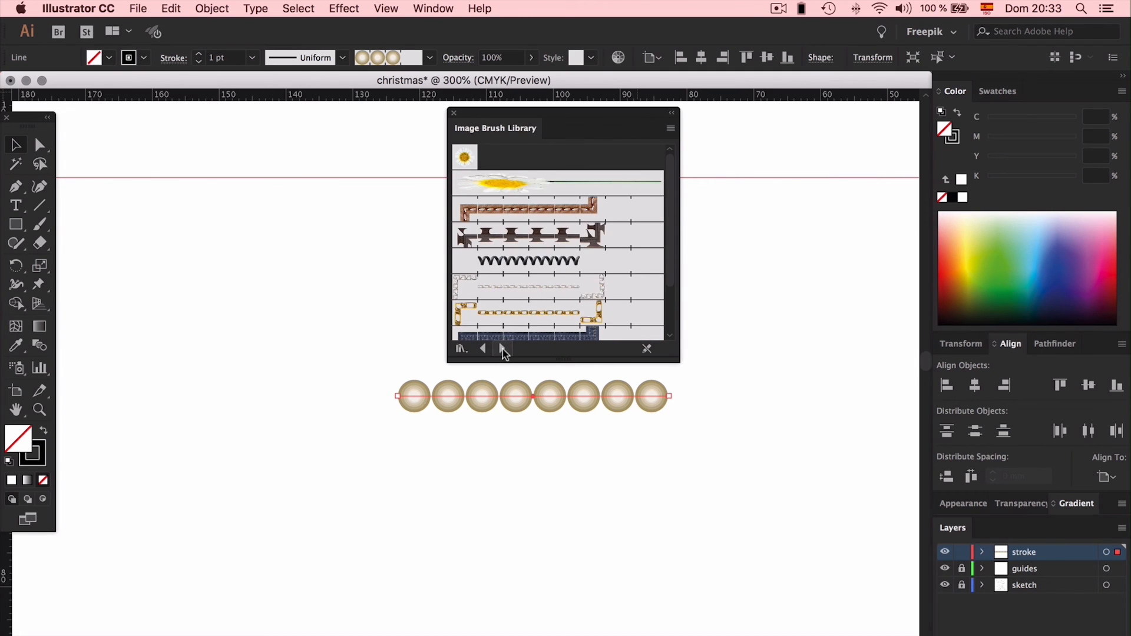
left_click(503, 348)
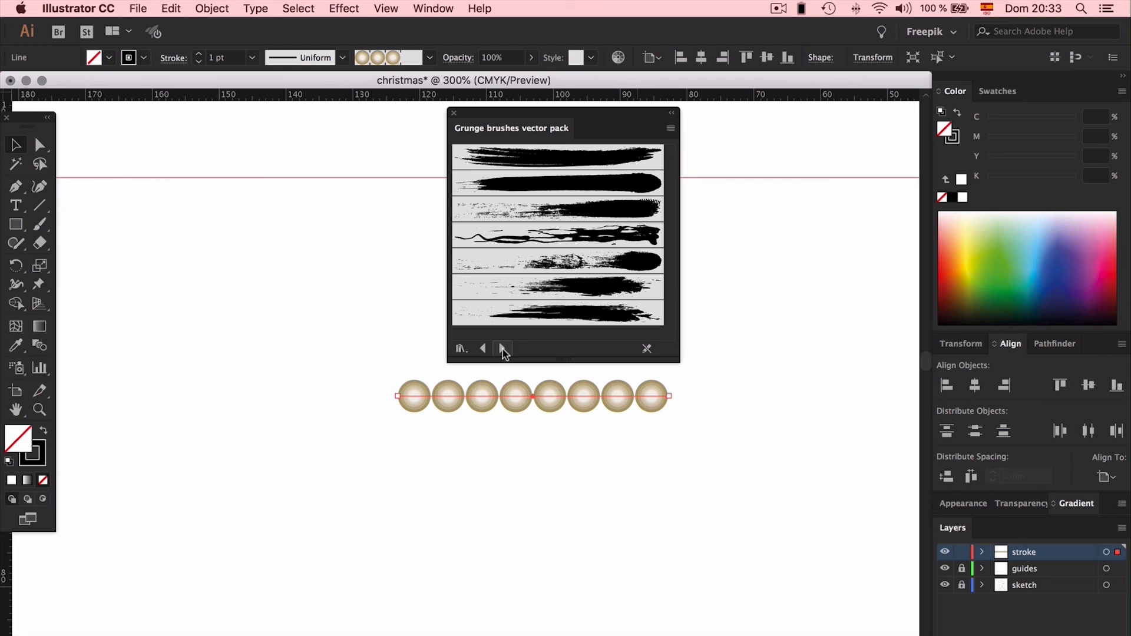
Try several brushes from the Grunge brushes vector pack on the line, ending with the first one
left_click(566, 157)
left_click(570, 182)
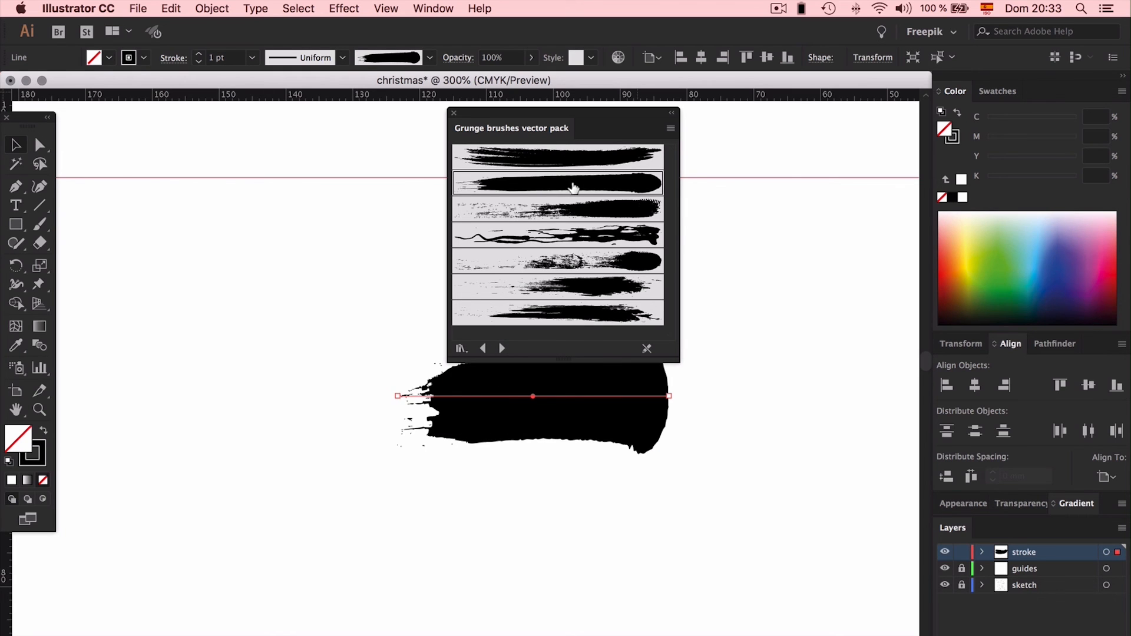
left_click(577, 210)
left_click_drag(564, 116, 208, 67)
left_click(229, 194)
left_click(242, 106)
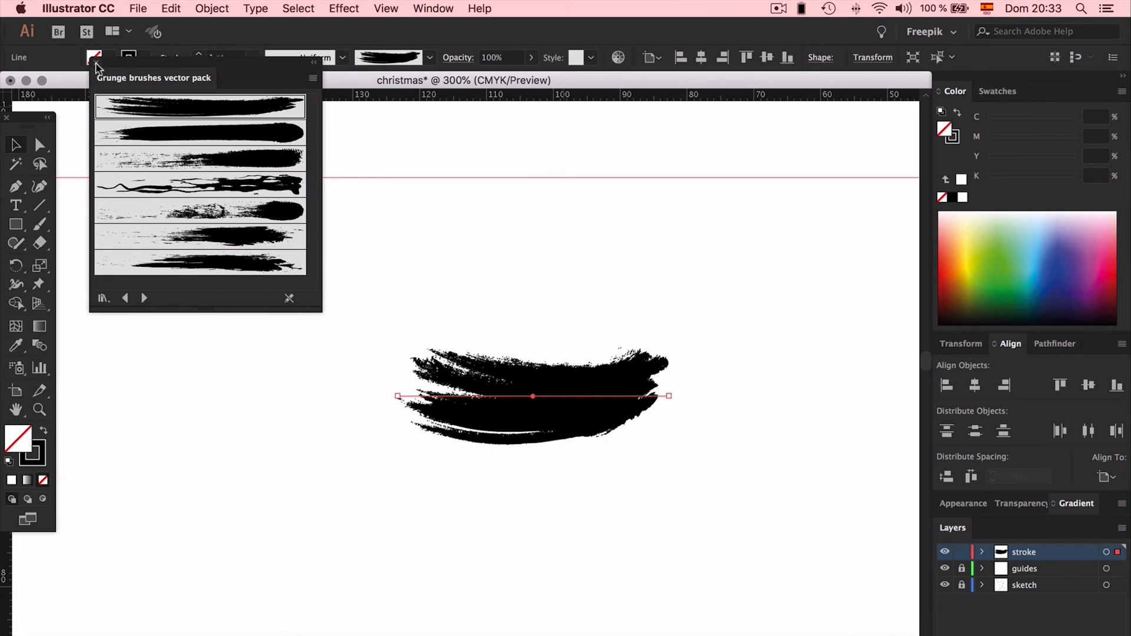
Browse the remaining brush libraries, including 6d Art Pen Brushes, Hand Drawn brushes vector pack and Bristle Brush Library
left_click(144, 298)
left_click(145, 299)
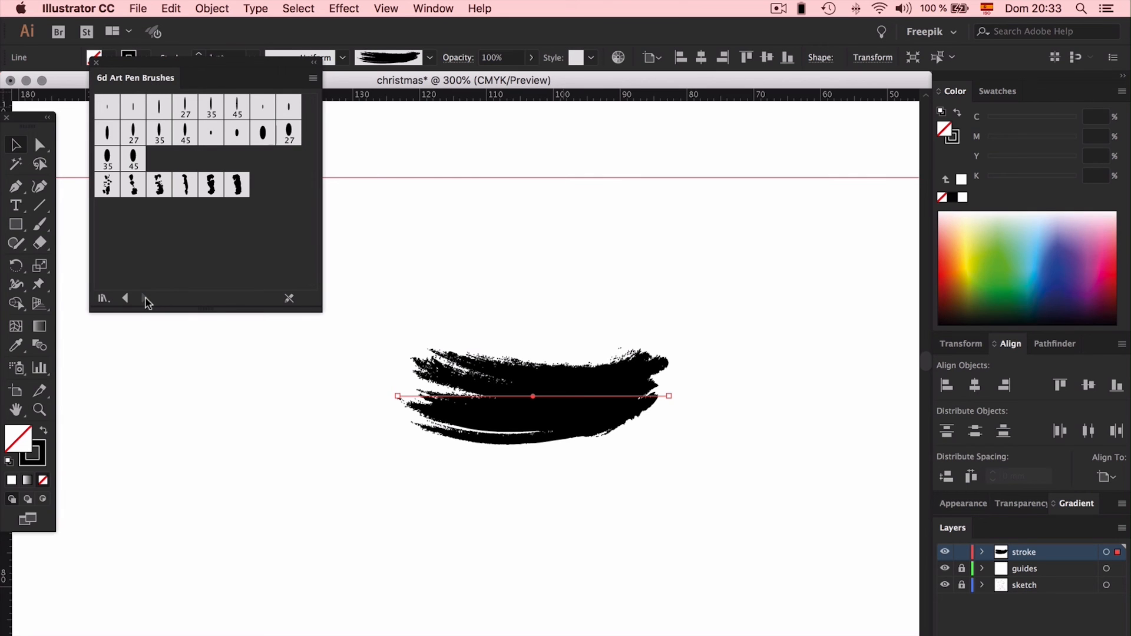
left_click(125, 298)
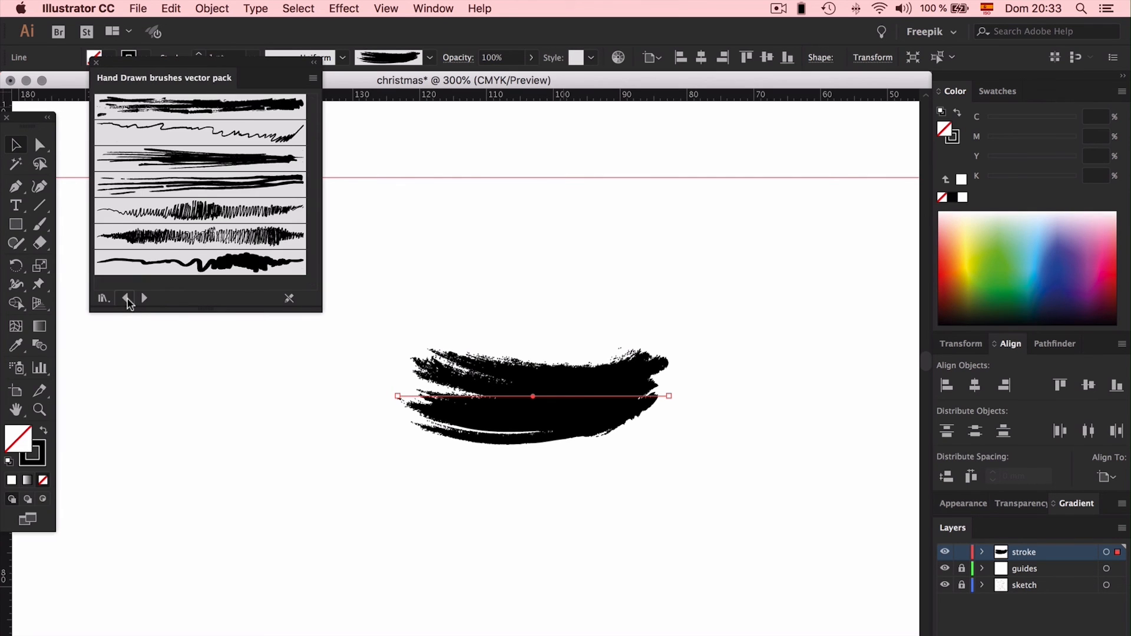
left_click(126, 300)
left_click(127, 300)
left_click(127, 299)
left_click(127, 299)
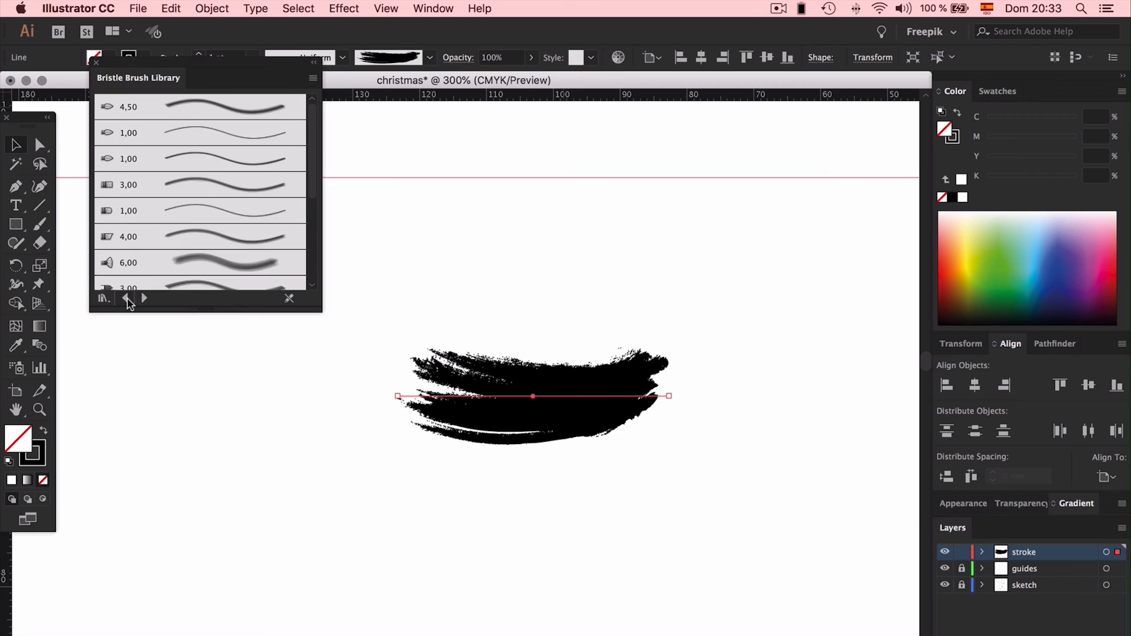
left_click(127, 299)
Close the brush library and delete the grunge-brushed test line
left_click(96, 63)
left_click_drag(639, 223, 419, 535)
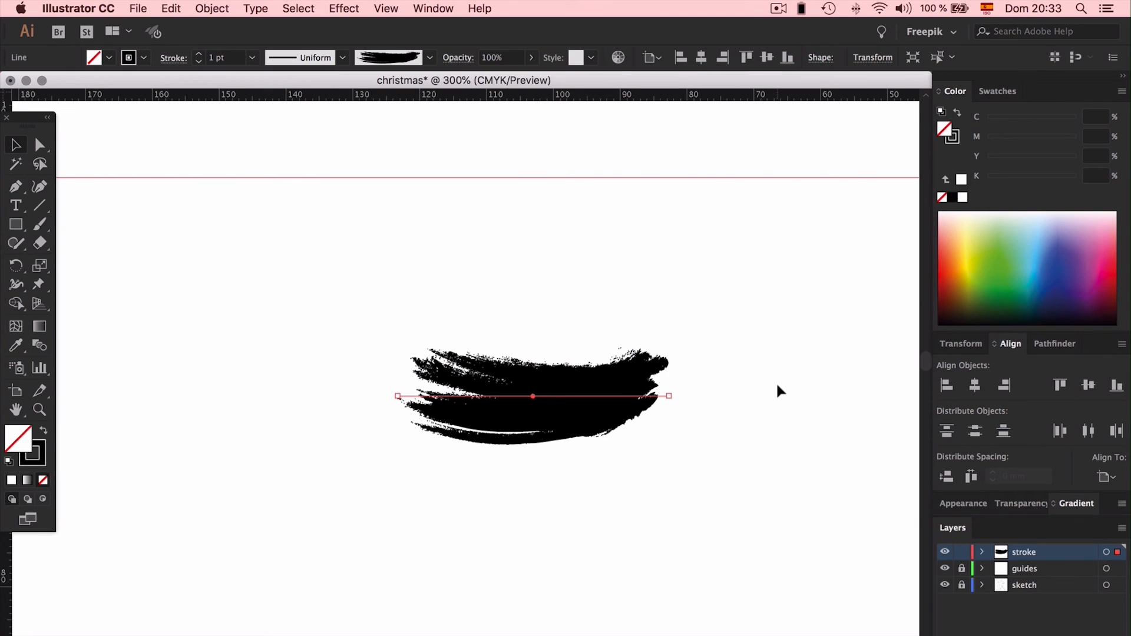
key("Delete")
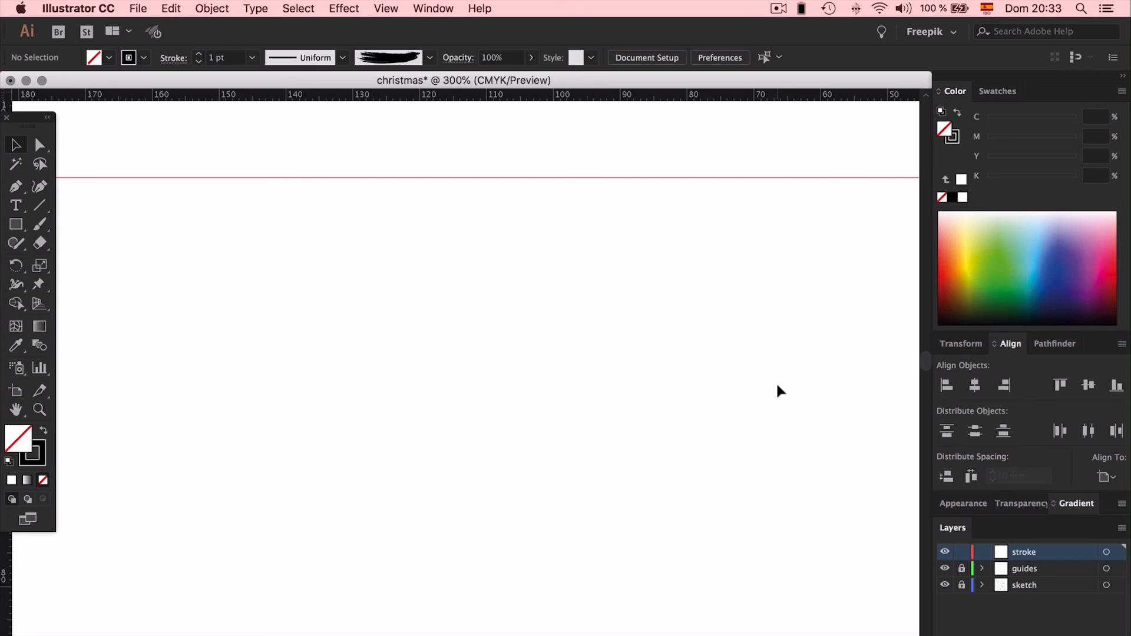